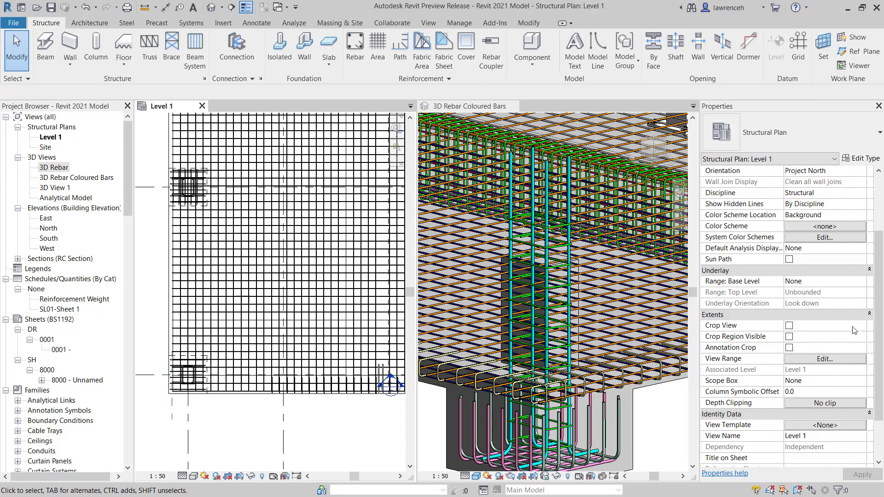
Place a single H10 shape 98 rebar in the RC SLAB 225 floor on the Level 1 plan, oriented parallel to cover
{"action": "scroll", "coordinate": [279, 406], "scroll_direction": "up", "scroll_amount": 2}
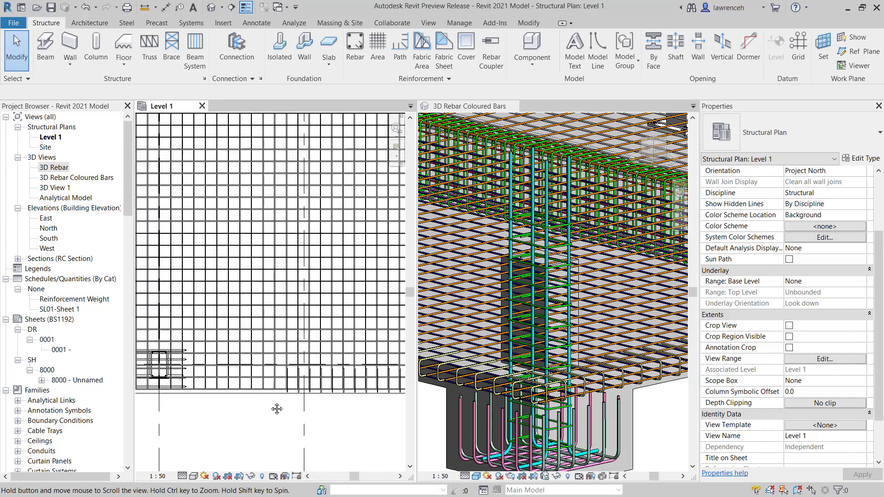
{"action": "left_click", "coordinate": [275, 433]}
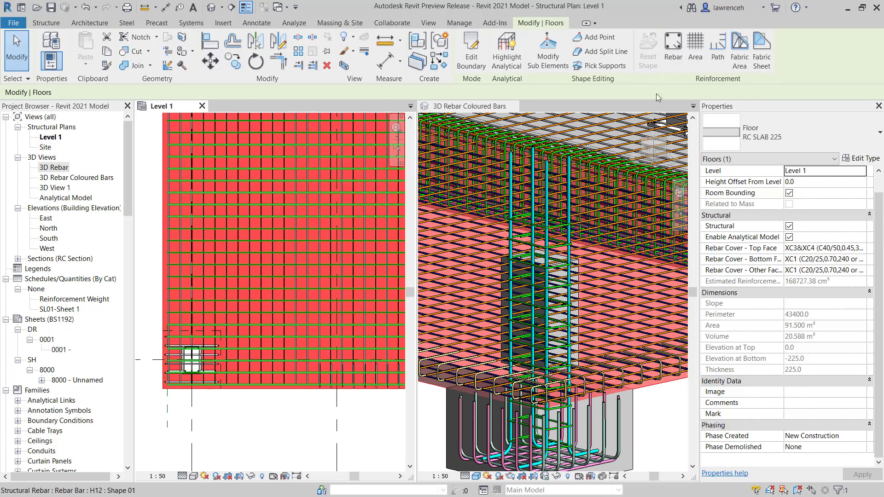
{"action": "left_click", "coordinate": [673, 60]}
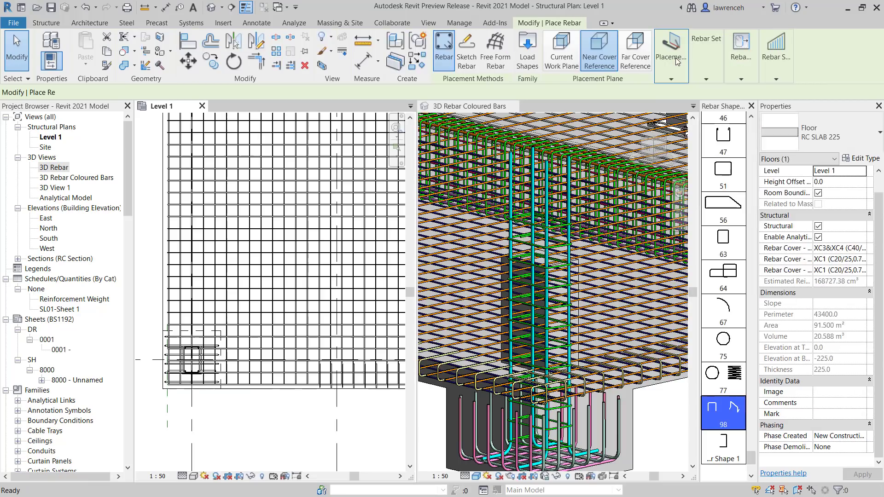
{"action": "mouse_move", "coordinate": [678, 62]}
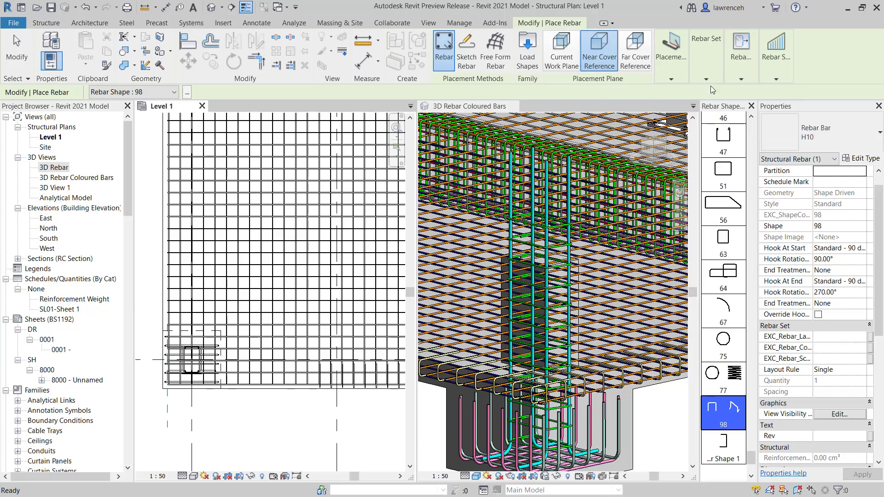
{"action": "left_click", "coordinate": [683, 79]}
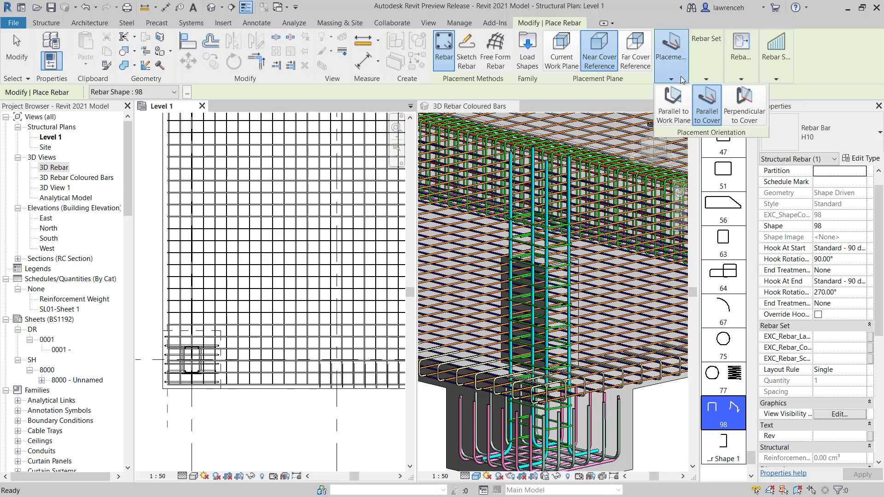
{"action": "left_click", "coordinate": [707, 113]}
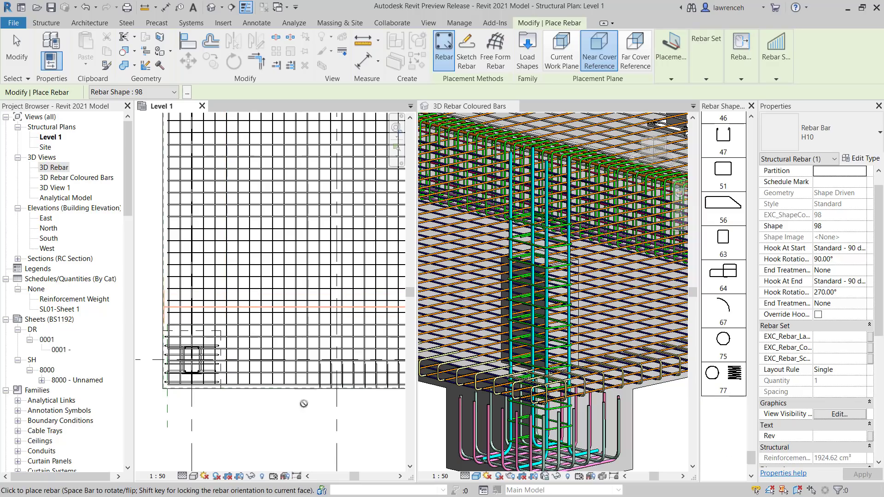
{"action": "left_click", "coordinate": [329, 308]}
{"action": "key", "text": "Escape"}
{"action": "key", "text": "Escape"}
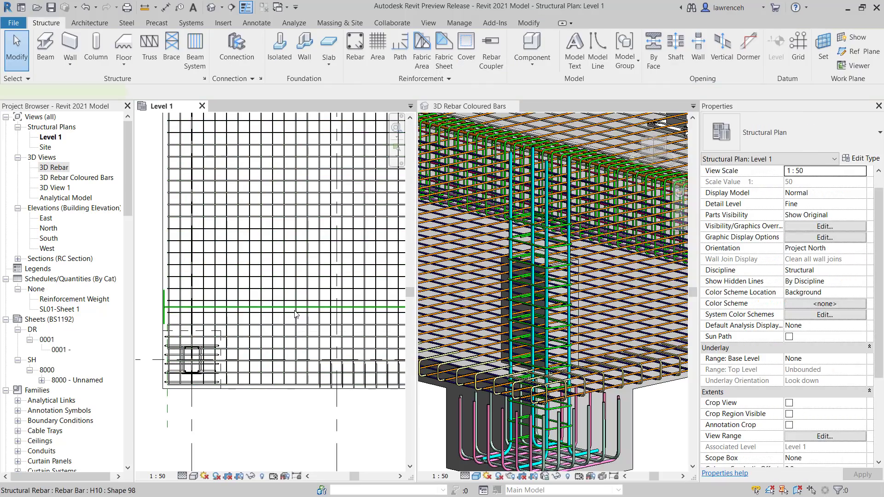
Set the new shape 98 bar to be viewed unobscured and as solid in the 3D Rebar Coloured Bars view
{"action": "left_click", "coordinate": [304, 307]}
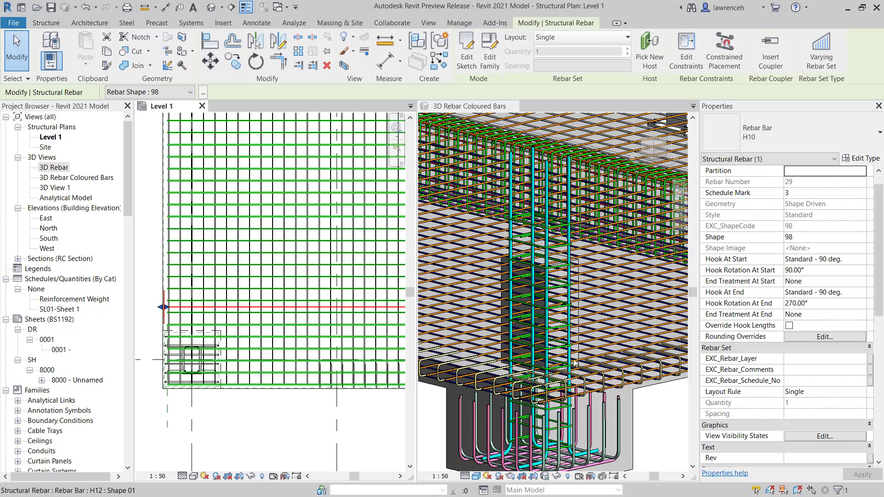
{"action": "scroll", "coordinate": [835, 322], "scroll_direction": "down", "scroll_amount": 1}
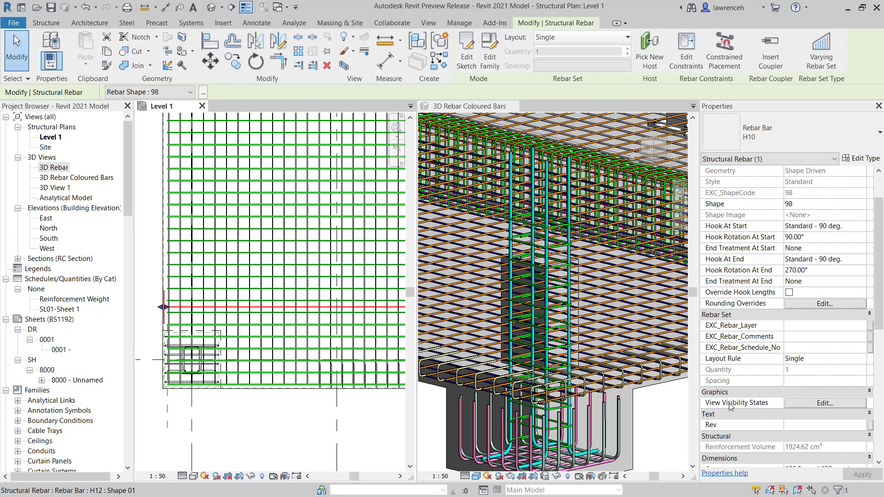
{"action": "left_click", "coordinate": [828, 406]}
{"action": "left_click_drag", "start_coordinate": [512, 222], "coordinate": [595, 201]}
{"action": "left_click", "coordinate": [611, 287]}
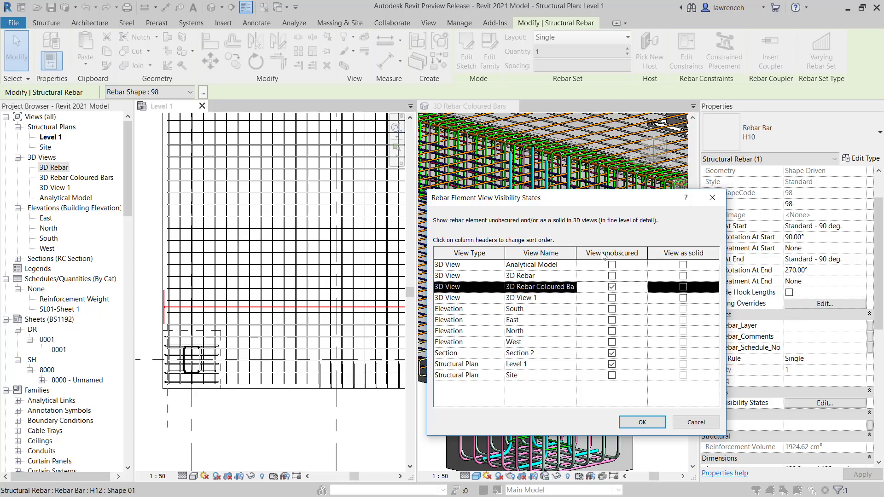
{"action": "left_click", "coordinate": [684, 287]}
{"action": "left_click", "coordinate": [643, 422]}
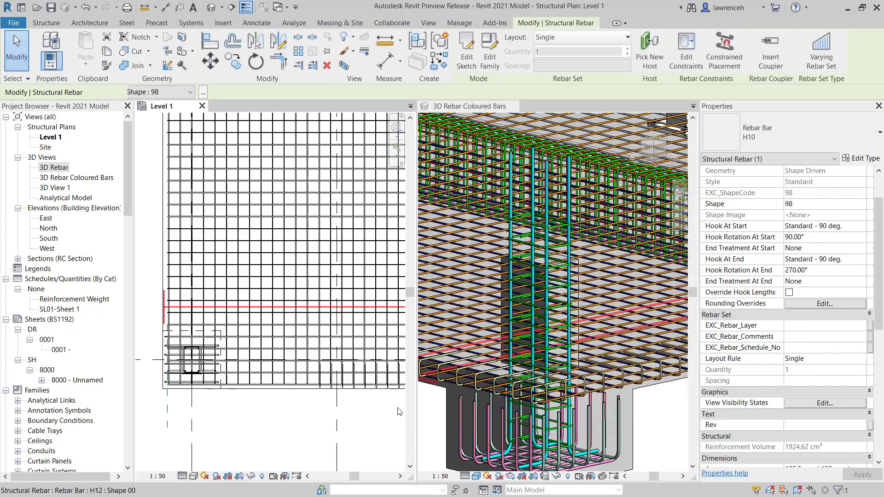
Shorten the shape 98 bar from its ends in the Level 1 plan to a chair about 320 mm long
{"action": "middle_click_drag", "start_coordinate": [355, 425], "coordinate": [340, 426]}
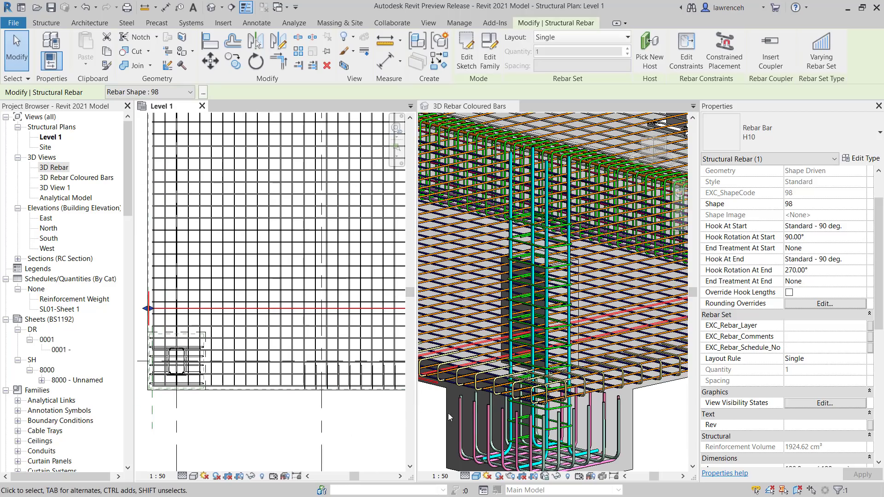
{"action": "middle_click_drag", "start_coordinate": [481, 366], "coordinate": [684, 334]}
{"action": "scroll", "coordinate": [654, 340], "scroll_direction": "up", "scroll_amount": 5}
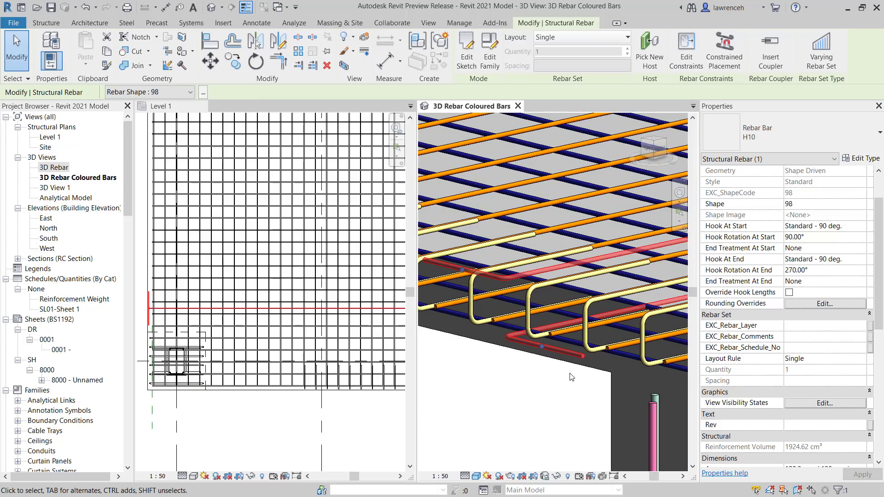
{"action": "scroll", "coordinate": [571, 377], "scroll_direction": "down", "scroll_amount": 4}
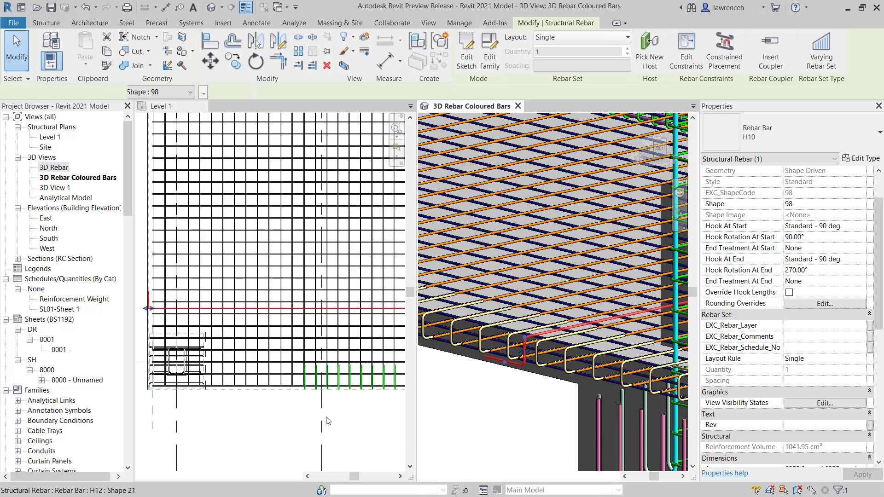
{"action": "scroll", "coordinate": [333, 412], "scroll_direction": "down", "scroll_amount": 3}
{"action": "middle_click_drag", "start_coordinate": [297, 435], "coordinate": [200, 406]}
{"action": "middle_click_drag", "start_coordinate": [296, 405], "coordinate": [318, 403]}
{"action": "left_click_drag", "start_coordinate": [331, 321], "coordinate": [266, 322]}
{"action": "left_click_drag", "start_coordinate": [206, 330], "coordinate": [249, 313]}
{"action": "scroll", "coordinate": [257, 332], "scroll_direction": "up", "scroll_amount": 2}
{"action": "scroll", "coordinate": [261, 322], "scroll_direction": "up", "scroll_amount": 2}
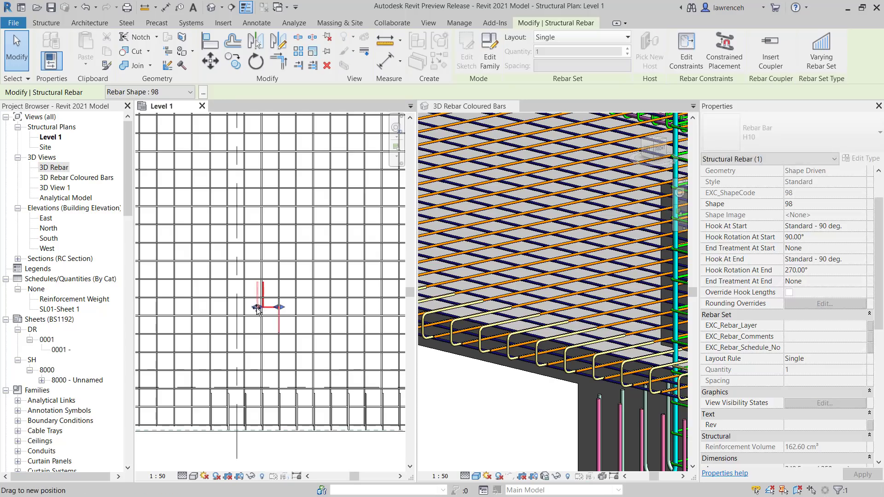
Set dimension A of the shape 98 chair bar to 350 mm
{"action": "scroll", "coordinate": [767, 403], "scroll_direction": "down", "scroll_amount": 3}
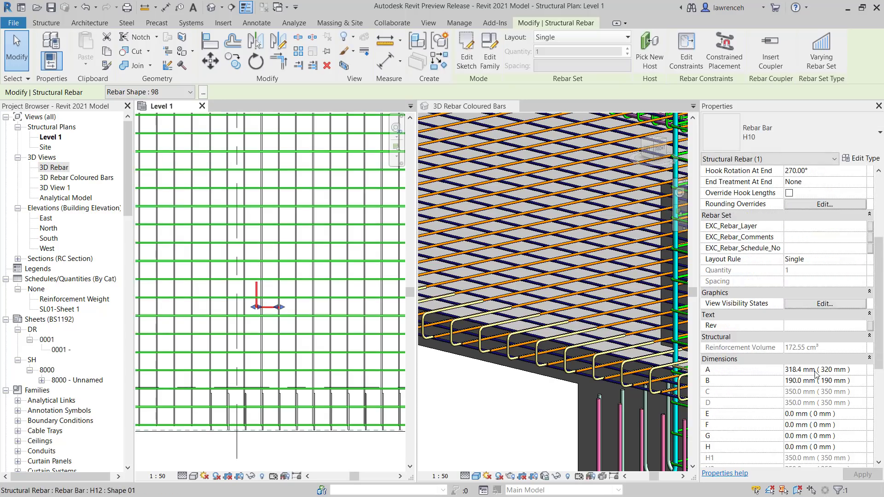
{"action": "left_click", "coordinate": [848, 371]}
{"action": "left_click_drag", "start_coordinate": [849, 371], "coordinate": [767, 371]}
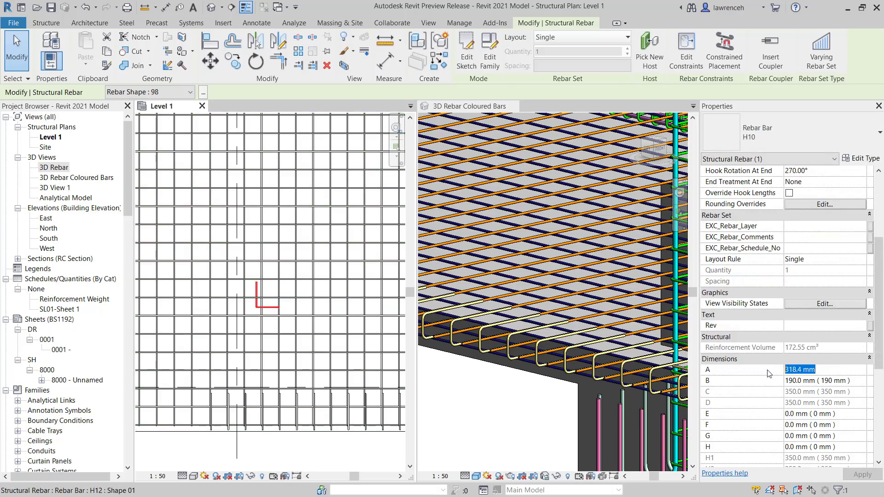
{"action": "type", "text": "350"}
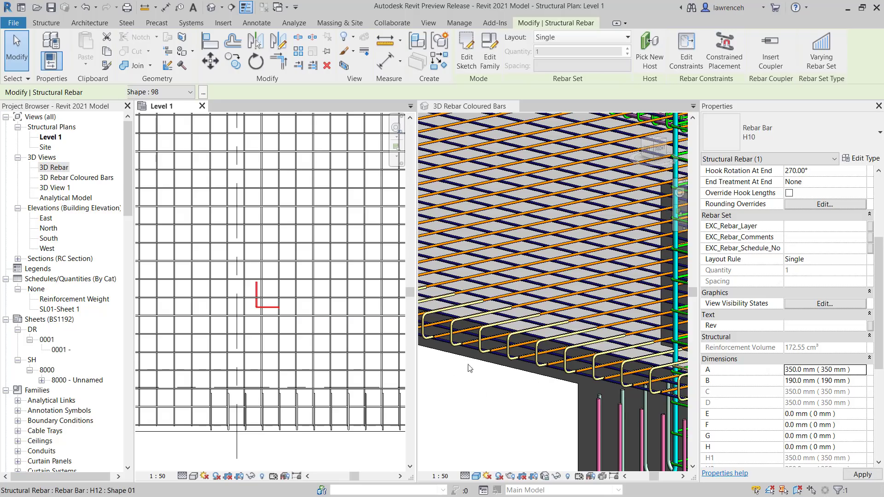
{"action": "left_click", "coordinate": [466, 399]}
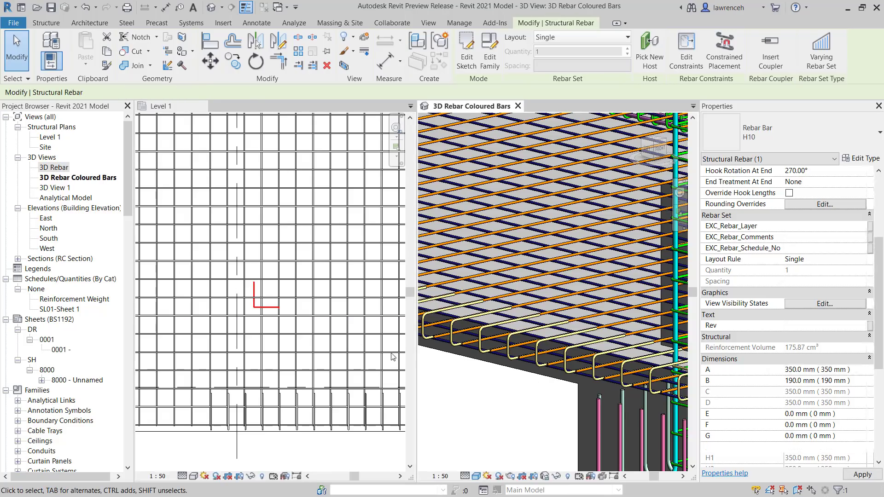
{"action": "left_click", "coordinate": [465, 400]}
Isolate the shape 98 chair bar in the 3D Rebar Coloured Bars view with a selection box
{"action": "left_click", "coordinate": [269, 312]}
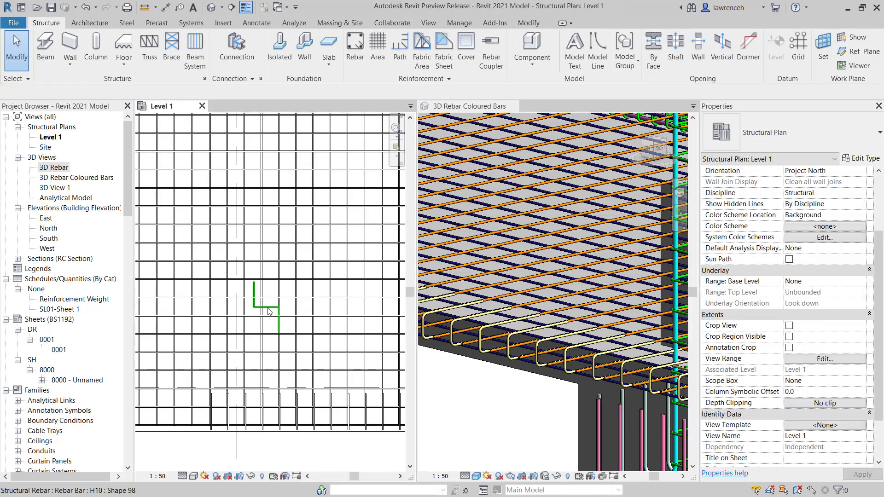
{"action": "left_click", "coordinate": [269, 312]}
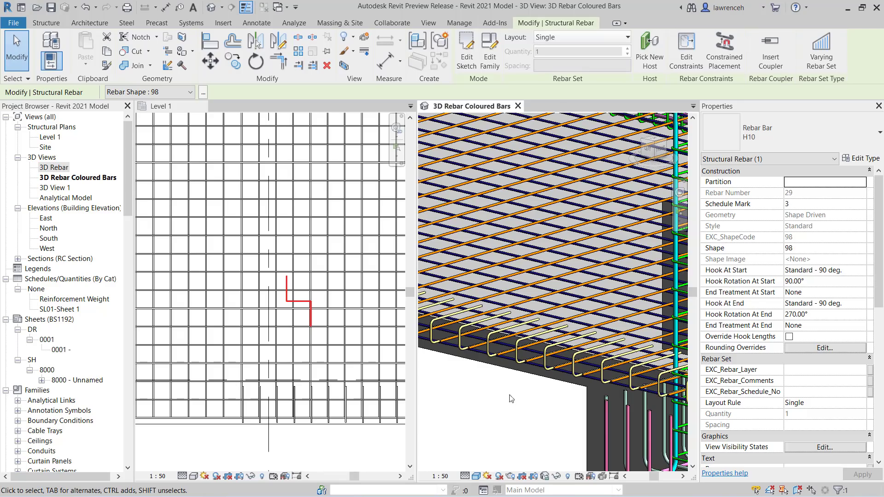
{"action": "middle_click_drag", "start_coordinate": [522, 393], "coordinate": [418, 380]}
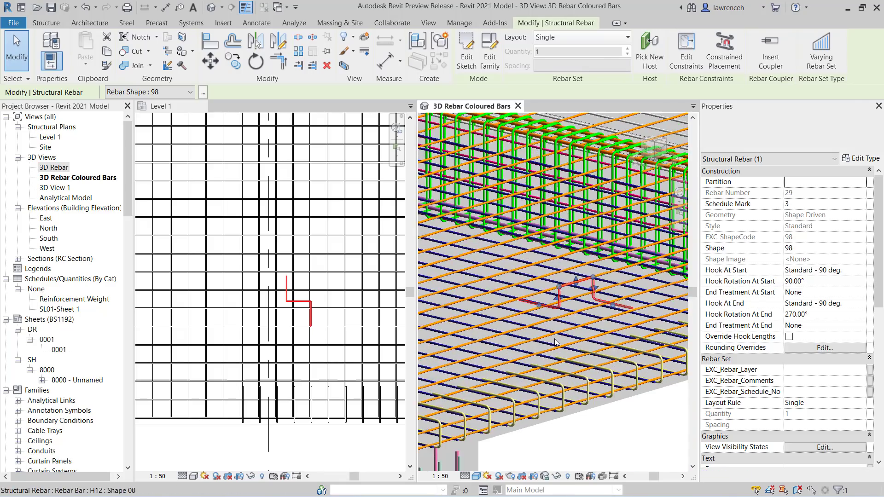
{"action": "scroll", "coordinate": [608, 312], "scroll_direction": "down", "scroll_amount": 2}
{"action": "scroll", "coordinate": [608, 312], "scroll_direction": "up", "scroll_amount": 4}
{"action": "middle_click_drag", "start_coordinate": [608, 312], "coordinate": [692, 327]}
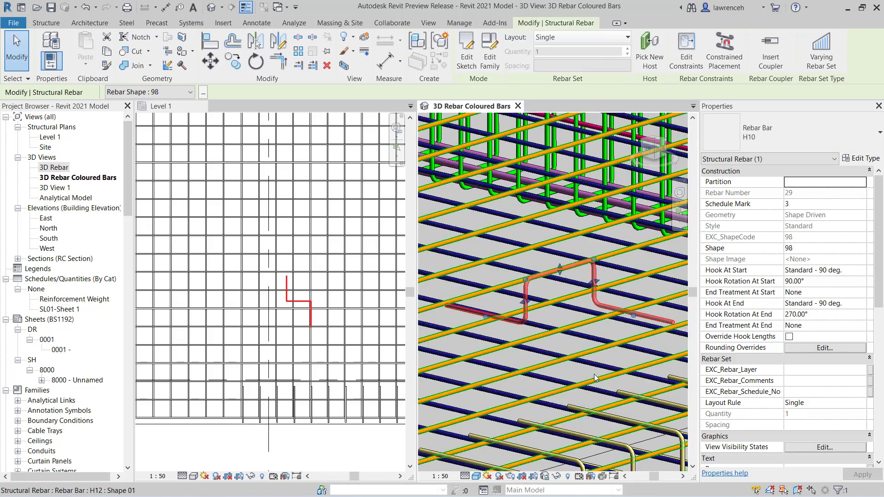
{"action": "middle_click_drag", "start_coordinate": [575, 402], "coordinate": [562, 392]}
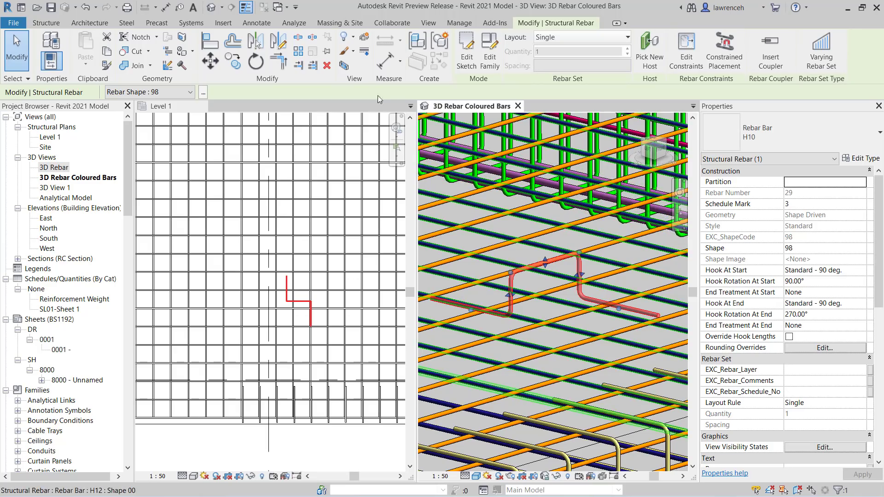
{"action": "left_click", "coordinate": [345, 65]}
{"action": "left_click", "coordinate": [572, 361]}
{"action": "scroll", "coordinate": [567, 307], "scroll_direction": "up", "scroll_amount": 4}
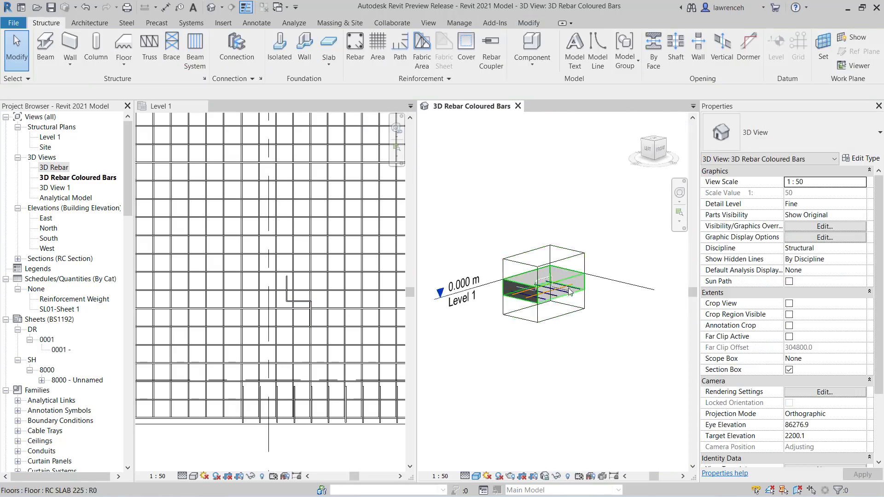
{"action": "middle_click_drag", "start_coordinate": [547, 356], "coordinate": [538, 259], "text": "shift"}
Set dimension B of the isolated chair bar to 150 mm
{"action": "left_click", "coordinate": [538, 277]}
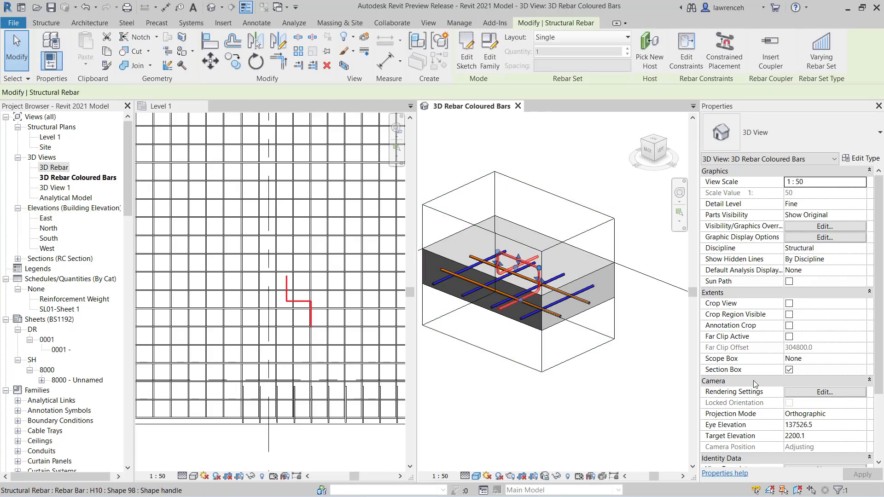
{"action": "scroll", "coordinate": [811, 392], "scroll_direction": "down", "scroll_amount": 5}
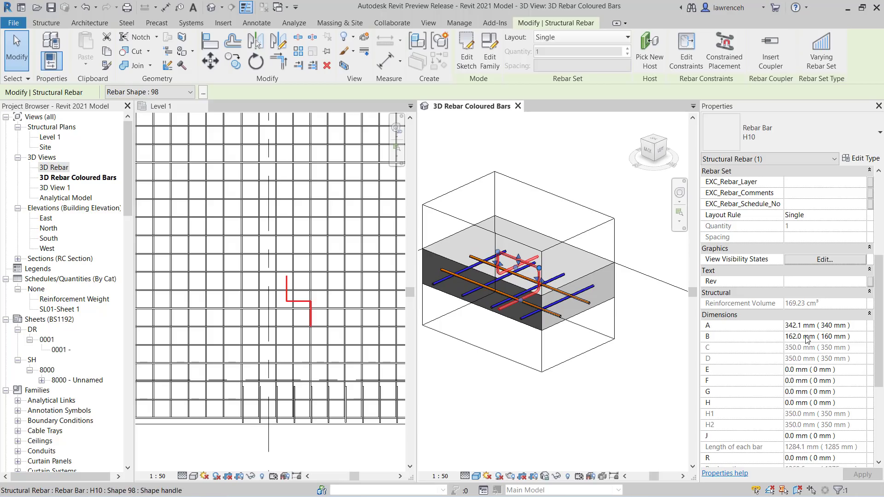
{"action": "left_click", "coordinate": [808, 338]}
{"action": "type", "text": "150"}
{"action": "key", "text": "Return"}
{"action": "left_click", "coordinate": [565, 396]}
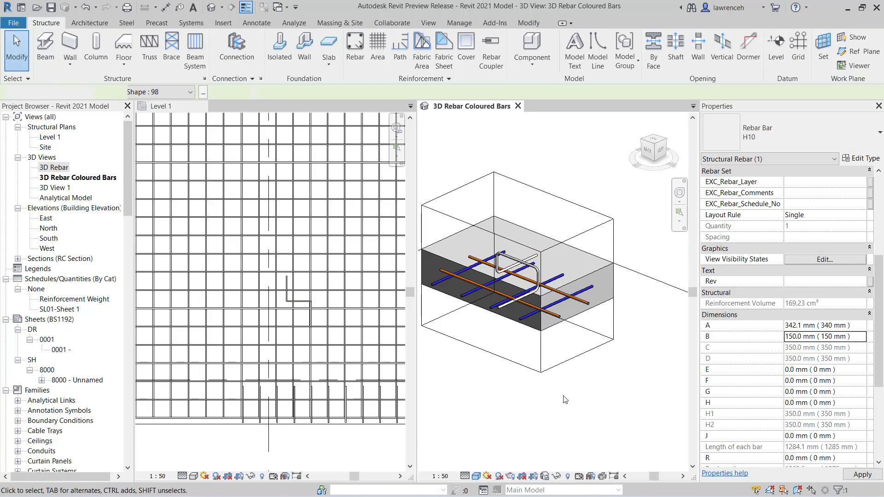
Edit the chair bar's constraints and set the end-of-bar handle's offset from the H12 mesh bar to 0 mm
{"action": "middle_click_drag", "start_coordinate": [566, 395], "coordinate": [627, 374], "text": "shift"}
{"action": "scroll", "coordinate": [548, 286], "scroll_direction": "up", "scroll_amount": 4}
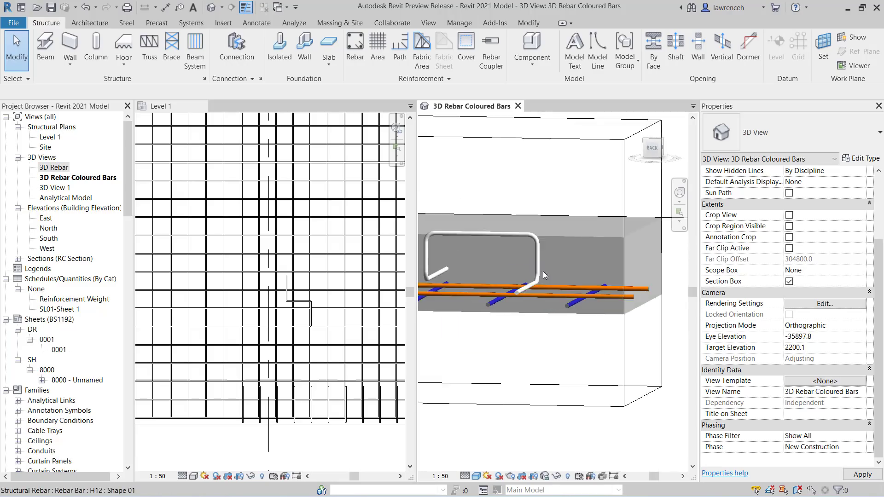
{"action": "middle_click_drag", "start_coordinate": [586, 354], "coordinate": [556, 366], "text": "shift"}
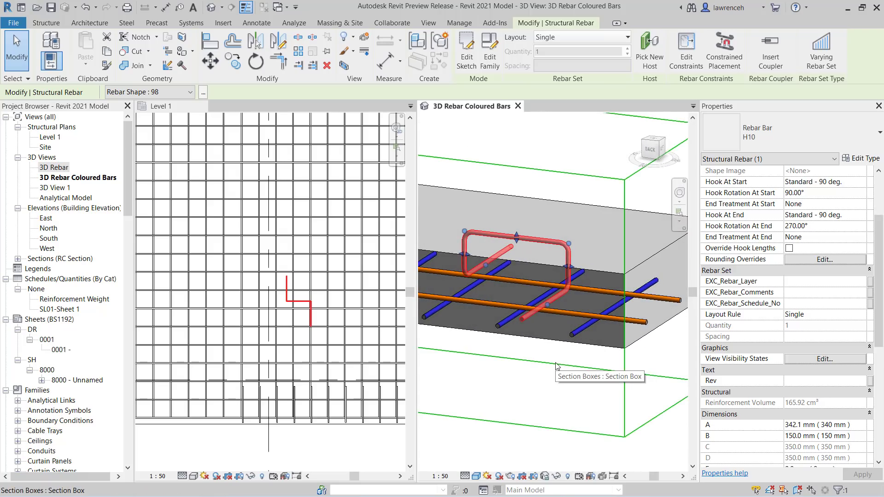
{"action": "left_click", "coordinate": [695, 68]}
{"action": "scroll", "coordinate": [548, 313], "scroll_direction": "up", "scroll_amount": 3}
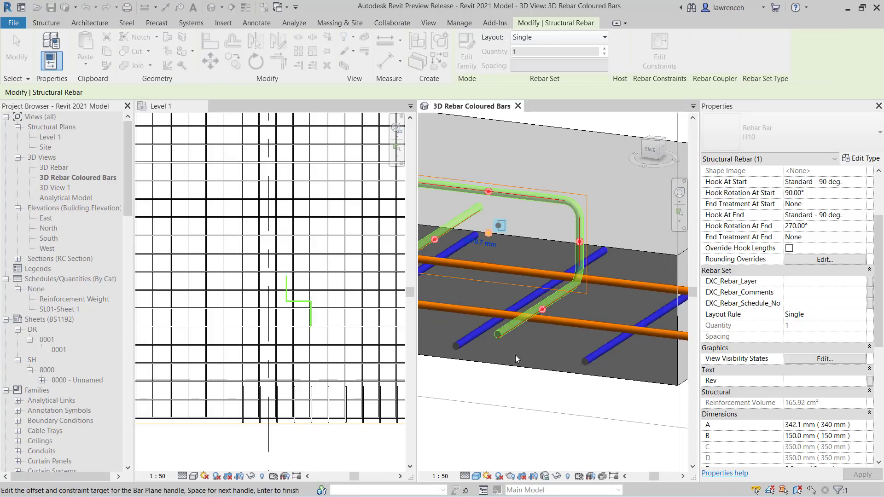
{"action": "left_click", "coordinate": [523, 325]}
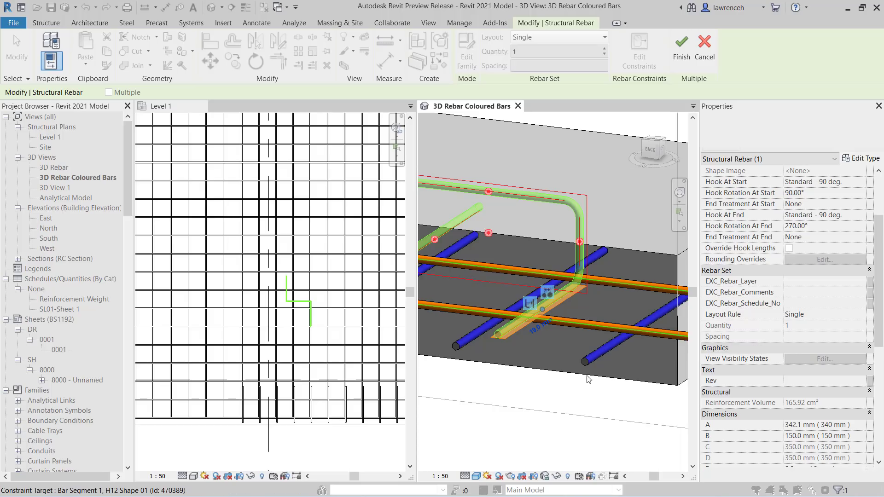
{"action": "left_click", "coordinate": [537, 329]}
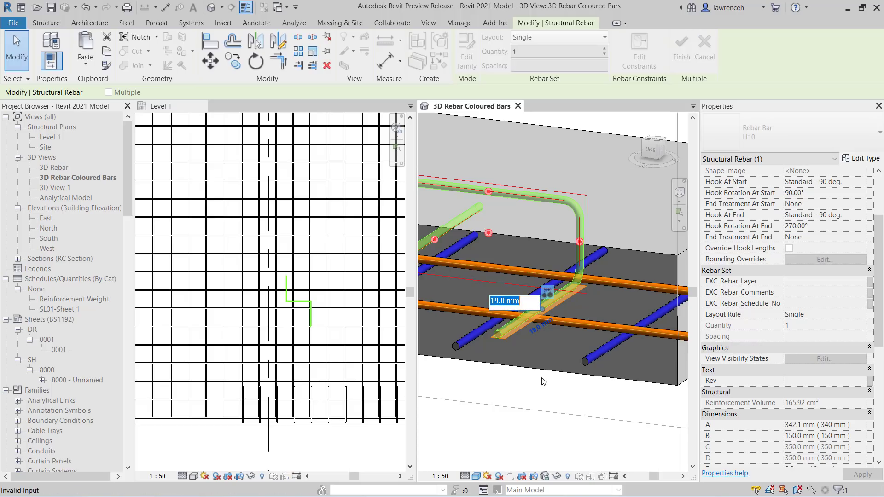
{"action": "type", "text": "0"}
{"action": "key", "text": "Return"}
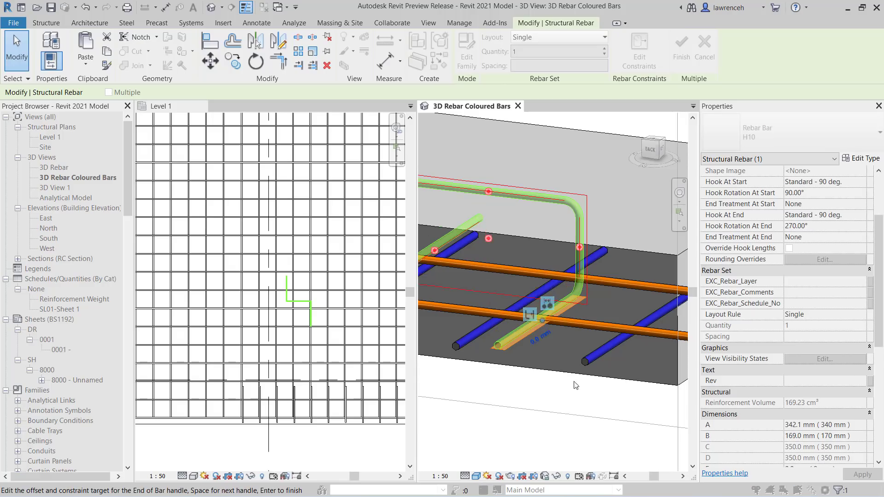
Try a 6 mm offset from the H12 mesh bar for the chair bar's end-of-bar handle, and cancel the constraint edit
{"action": "middle_click_drag", "start_coordinate": [574, 383], "coordinate": [548, 378], "text": "shift"}
{"action": "middle_click_drag", "start_coordinate": [548, 336], "coordinate": [506, 378], "text": "shift"}
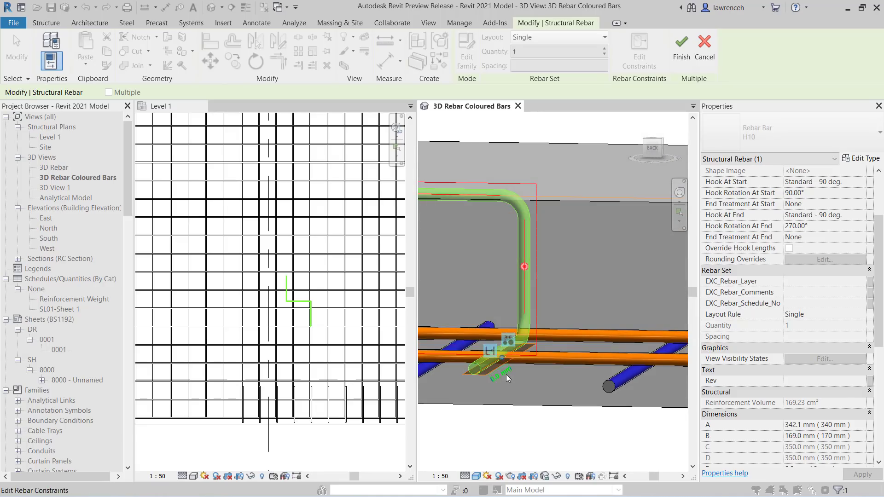
{"action": "left_click", "coordinate": [505, 374]}
{"action": "type", "text": "6"}
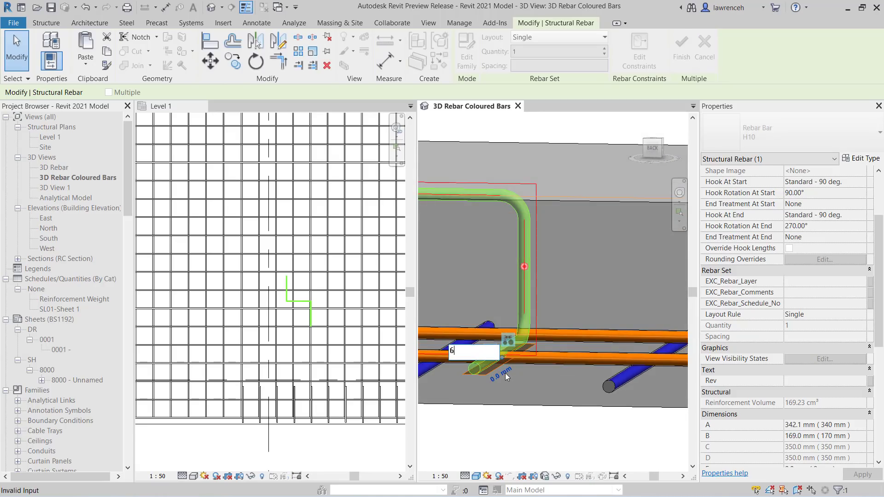
{"action": "key", "text": "Return"}
{"action": "middle_click_drag", "start_coordinate": [560, 367], "coordinate": [518, 401], "text": "shift"}
{"action": "scroll", "coordinate": [575, 355], "scroll_direction": "down", "scroll_amount": 3}
{"action": "scroll", "coordinate": [544, 381], "scroll_direction": "down", "scroll_amount": 1}
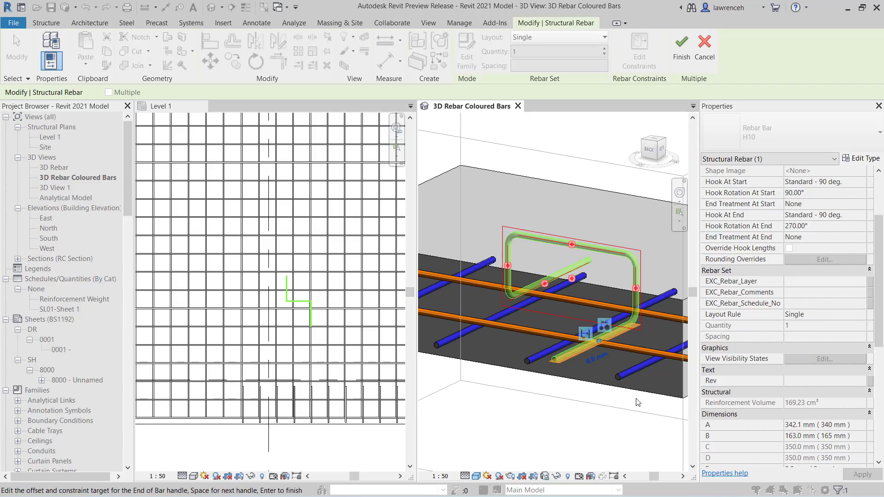
{"action": "middle_click_drag", "start_coordinate": [600, 411], "coordinate": [574, 418], "text": "shift"}
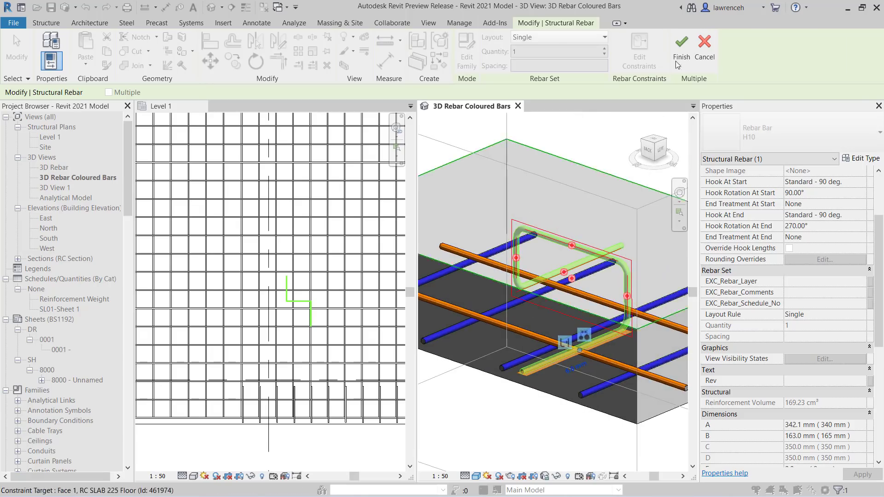
{"action": "left_click", "coordinate": [703, 48]}
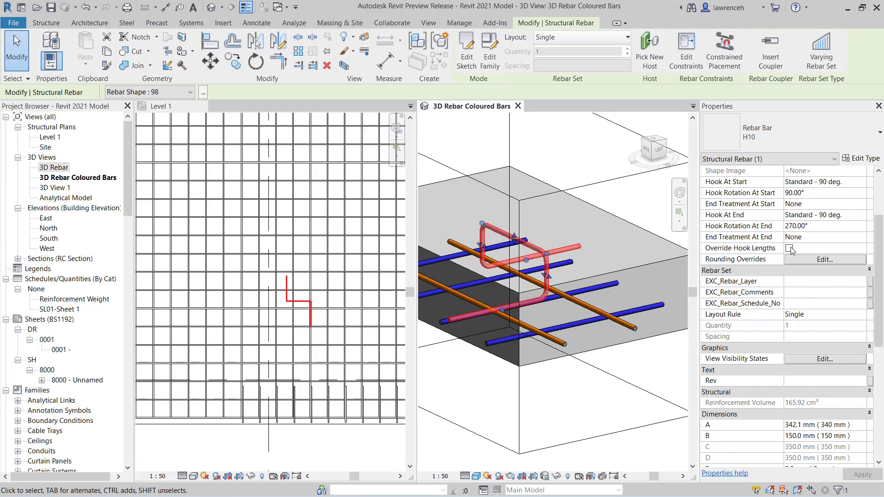
Enable Override Hook Lengths for the selected shape 98 chair bar
{"action": "left_click", "coordinate": [792, 251]}
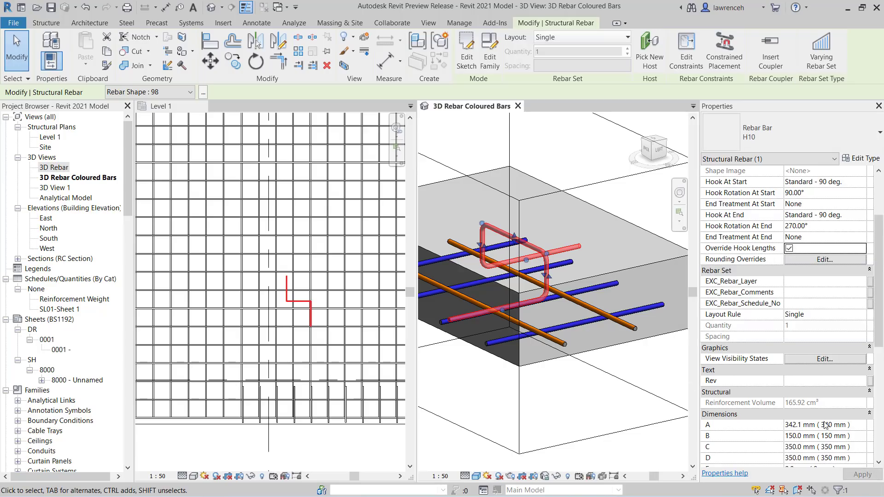
{"action": "scroll", "coordinate": [826, 425], "scroll_direction": "down", "scroll_amount": 1}
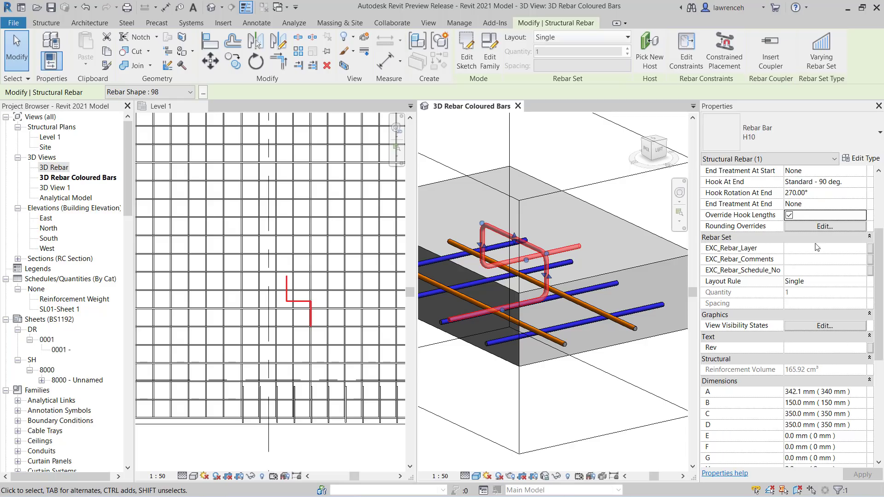
{"action": "left_click", "coordinate": [790, 215]}
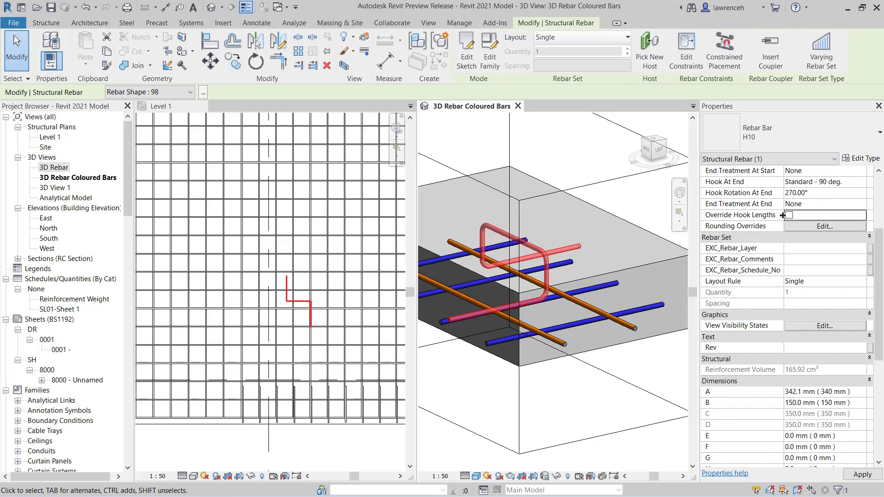
{"action": "left_click", "coordinate": [790, 215]}
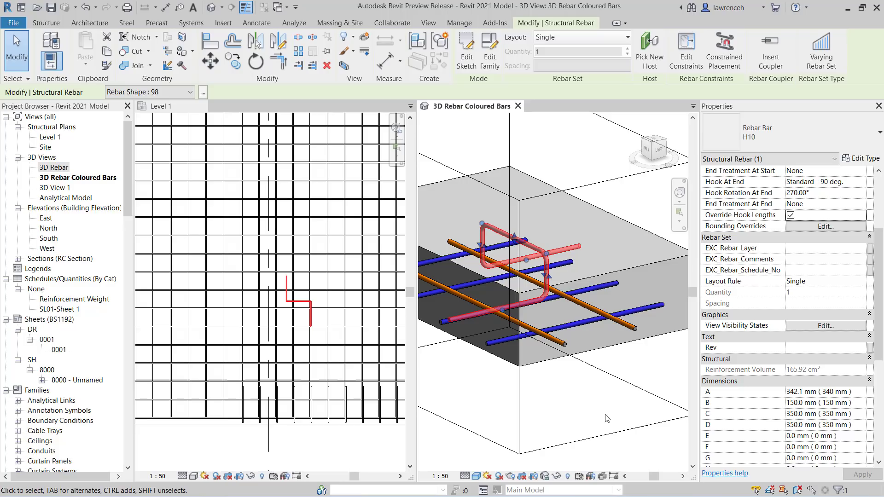
Set the chair bar's hook dimensions C and D to 300 mm
{"action": "left_click", "coordinate": [805, 413]}
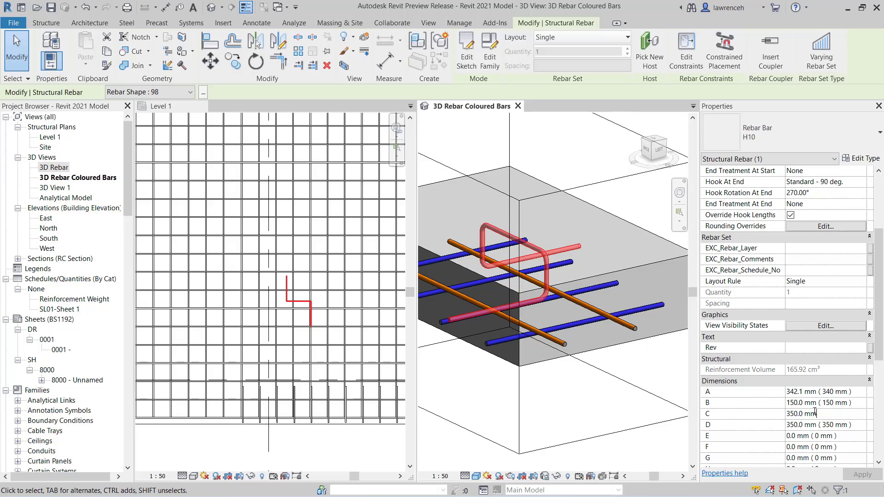
{"action": "type", "text": "300"}
{"action": "left_click", "coordinate": [807, 424]}
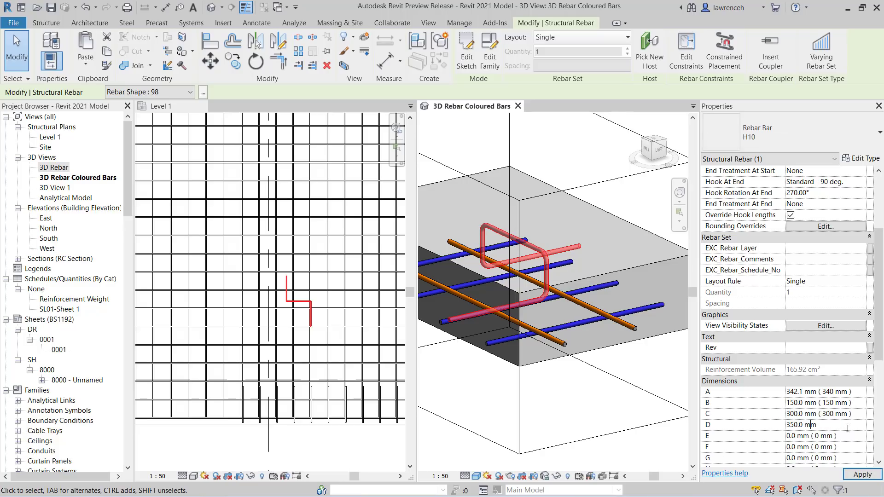
{"action": "type", "text": "300"}
{"action": "key", "text": "Return"}
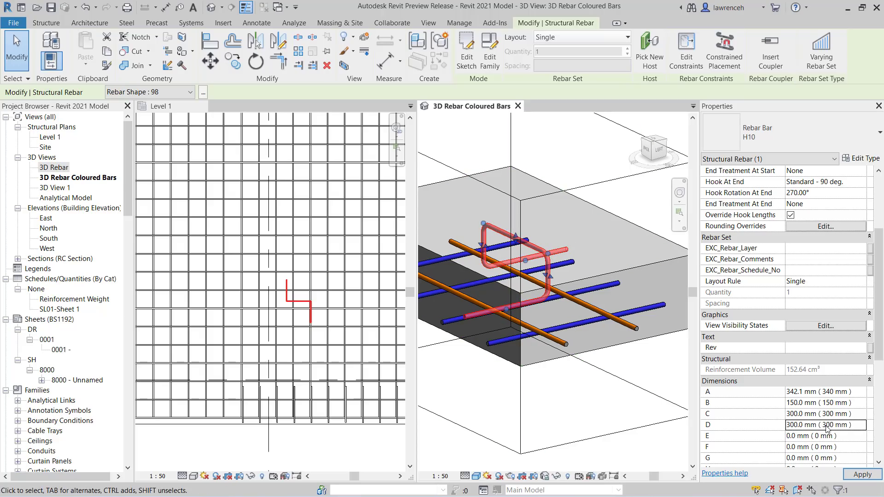
Set the chair bar's dimensions C and D to 350 mm and deselect the bar
{"action": "left_click", "coordinate": [812, 414]}
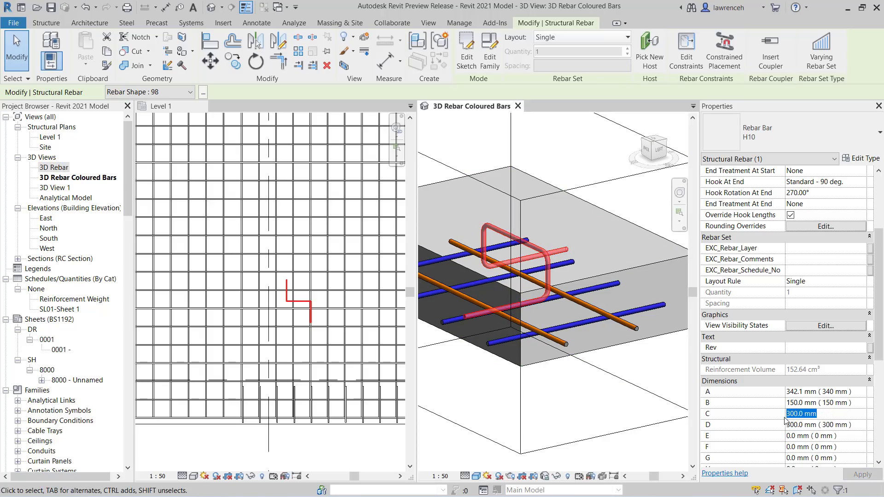
{"action": "type", "text": "350"}
{"action": "left_click", "coordinate": [827, 425]}
{"action": "type", "text": "350"}
{"action": "key", "text": "Return"}
{"action": "left_click", "coordinate": [599, 409]}
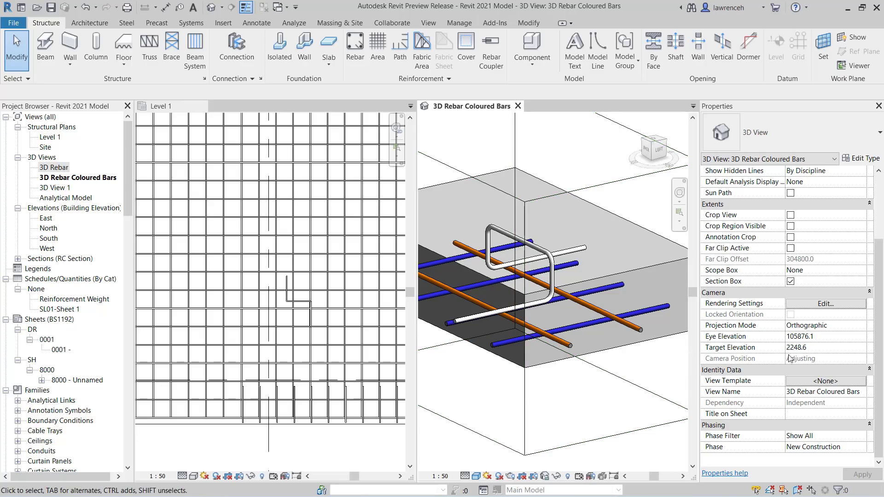
Turn off the section box in the 3D Rebar Coloured Bars view and close the Level 1 view
{"action": "scroll", "coordinate": [791, 356], "scroll_direction": "up", "scroll_amount": 1}
{"action": "left_click", "coordinate": [791, 315]}
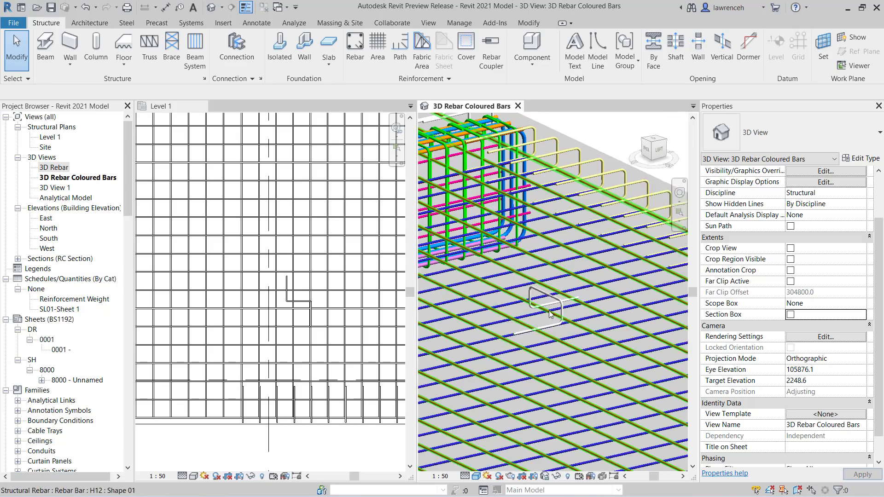
{"action": "left_click", "coordinate": [194, 106]}
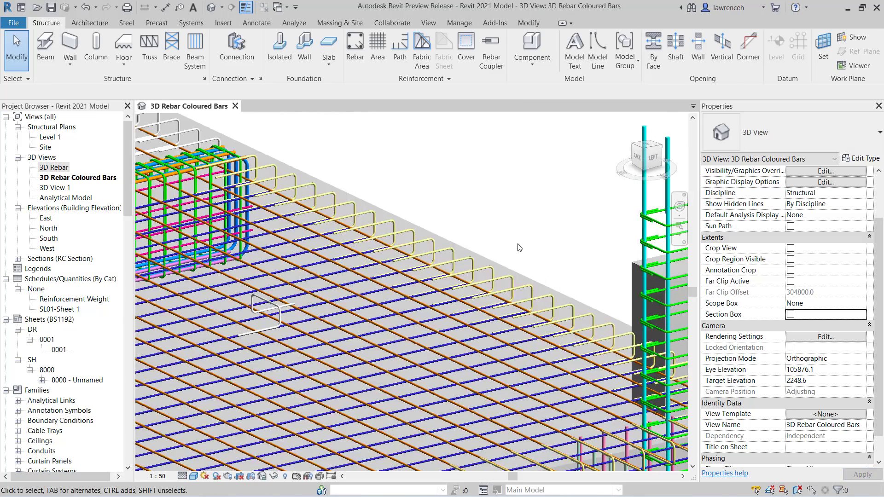
Select the H12 shape 51 links at the beam end and enable Override Hook Lengths for them
{"action": "middle_click_drag", "start_coordinate": [533, 268], "coordinate": [553, 299], "text": "shift"}
{"action": "scroll", "coordinate": [552, 299], "scroll_direction": "up", "scroll_amount": 8}
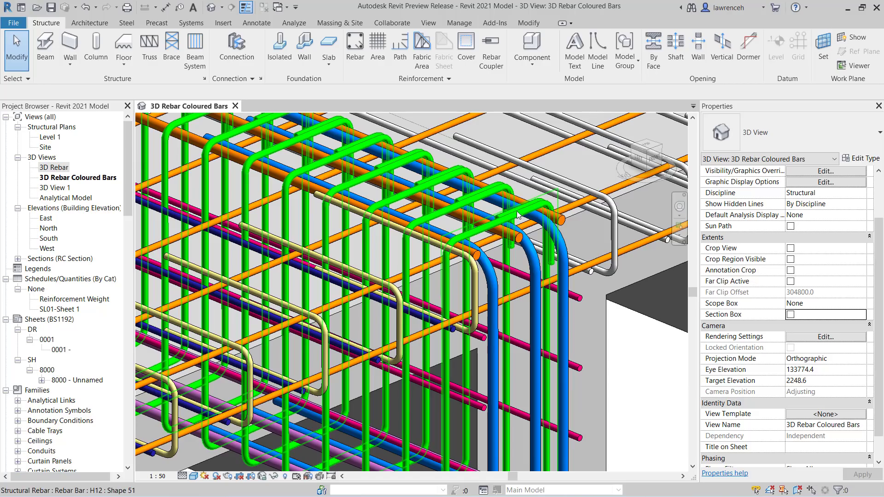
{"action": "left_click", "coordinate": [583, 304]}
{"action": "scroll", "coordinate": [845, 423], "scroll_direction": "down", "scroll_amount": 4}
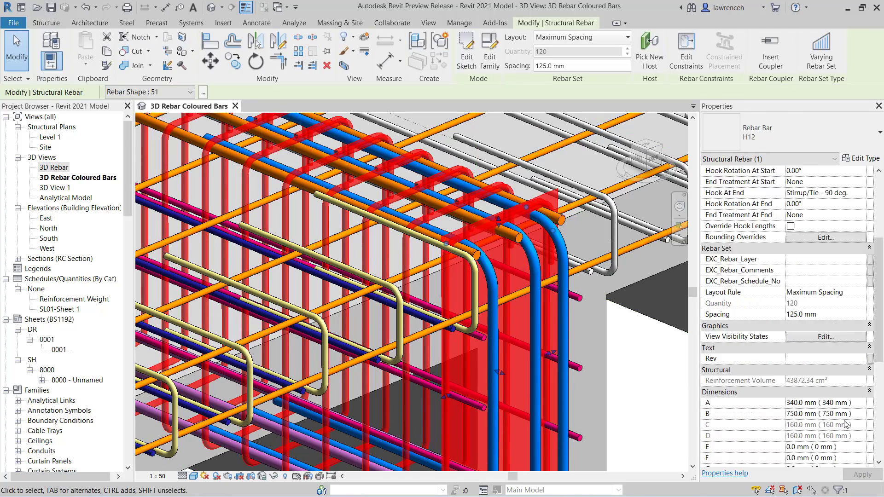
{"action": "scroll", "coordinate": [845, 424], "scroll_direction": "down", "scroll_amount": 3}
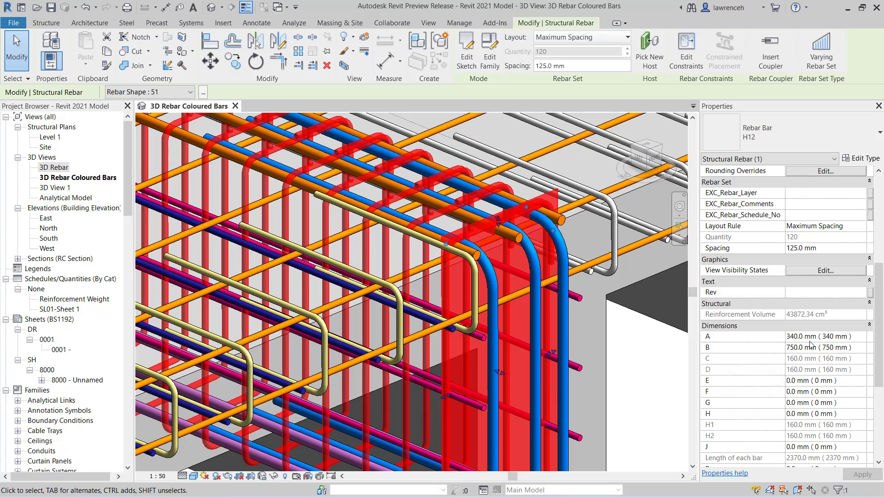
{"action": "scroll", "coordinate": [812, 346], "scroll_direction": "up", "scroll_amount": 6}
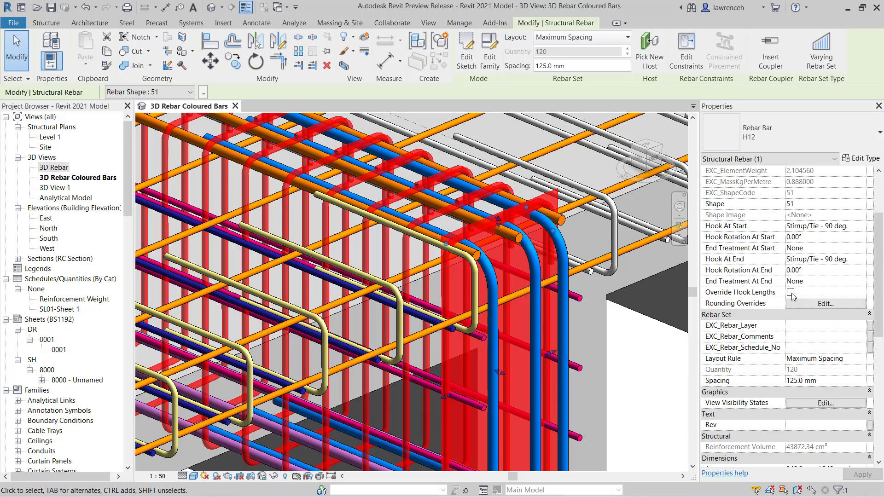
{"action": "left_click", "coordinate": [790, 292]}
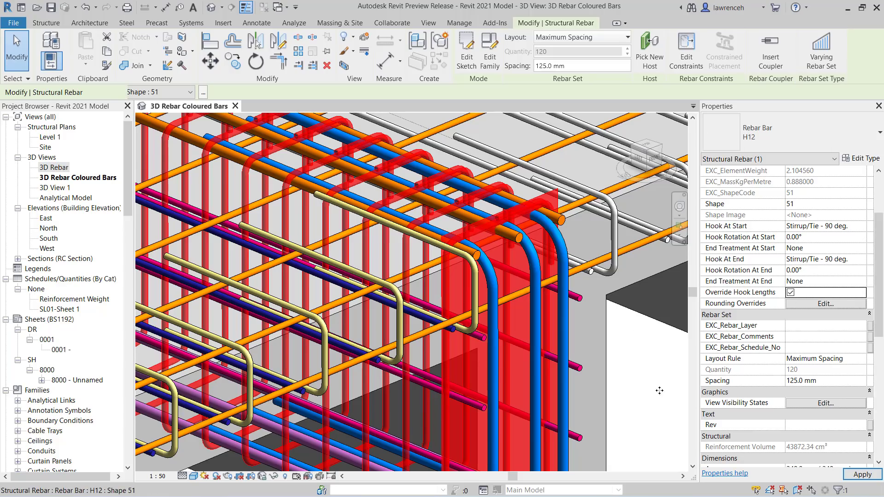
Set dimensions C and D of the shape 51 beam links to 250 mm and deselect them
{"action": "scroll", "coordinate": [656, 389], "scroll_direction": "up", "scroll_amount": 2}
{"action": "scroll", "coordinate": [786, 428], "scroll_direction": "down", "scroll_amount": 3}
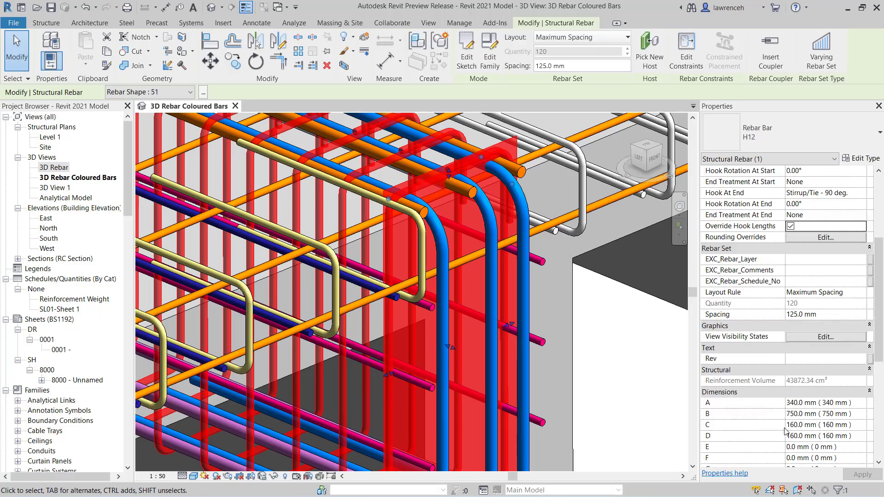
{"action": "scroll", "coordinate": [792, 431], "scroll_direction": "down", "scroll_amount": 3}
{"action": "left_click", "coordinate": [802, 393]}
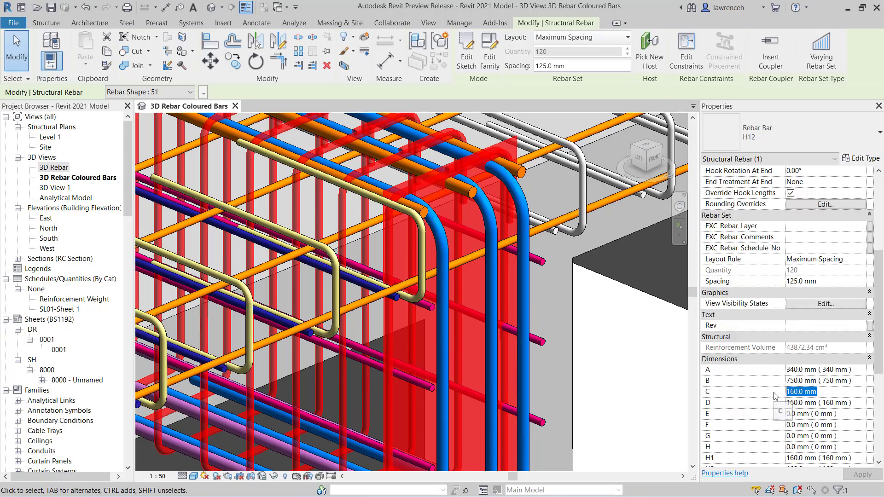
{"action": "type", "text": "250"}
{"action": "left_click", "coordinate": [824, 403]}
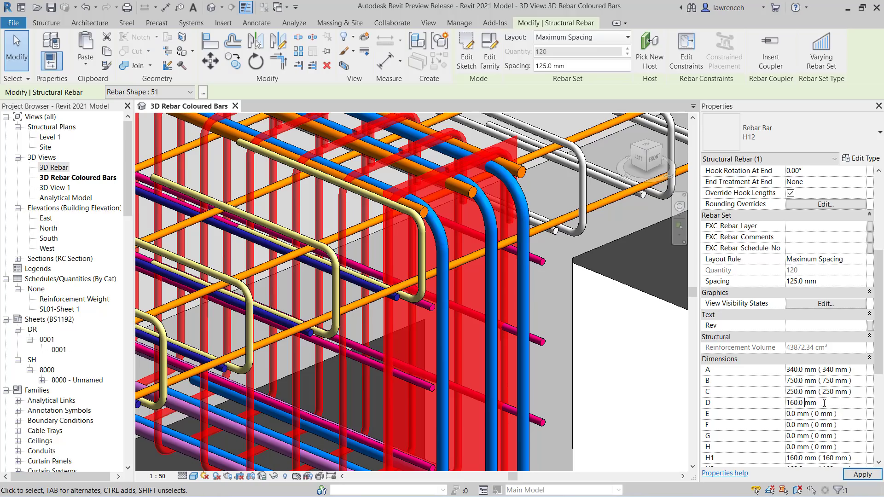
{"action": "type", "text": "250"}
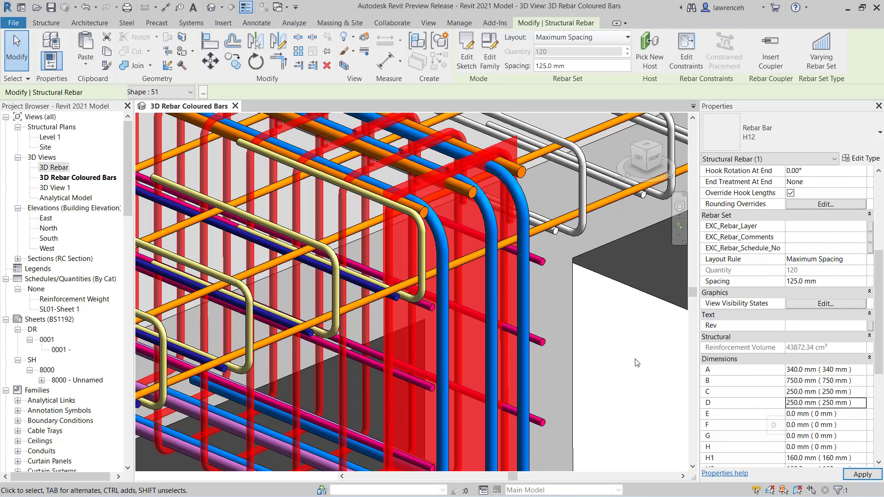
{"action": "middle_click_drag", "start_coordinate": [636, 354], "coordinate": [640, 354]}
{"action": "left_click", "coordinate": [620, 346]}
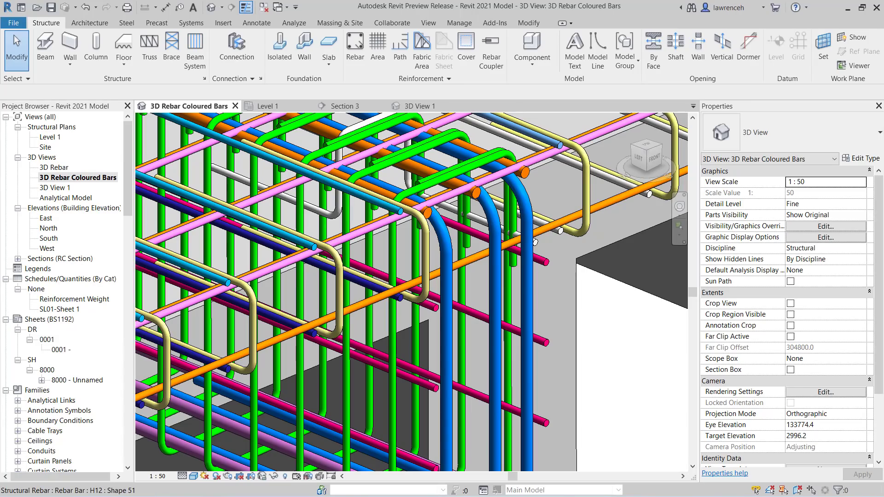
Examine how the H12 shape 21 U-bars sit against the top and bottom mesh along the slab edge
{"action": "scroll", "coordinate": [536, 355], "scroll_direction": "down", "scroll_amount": 5}
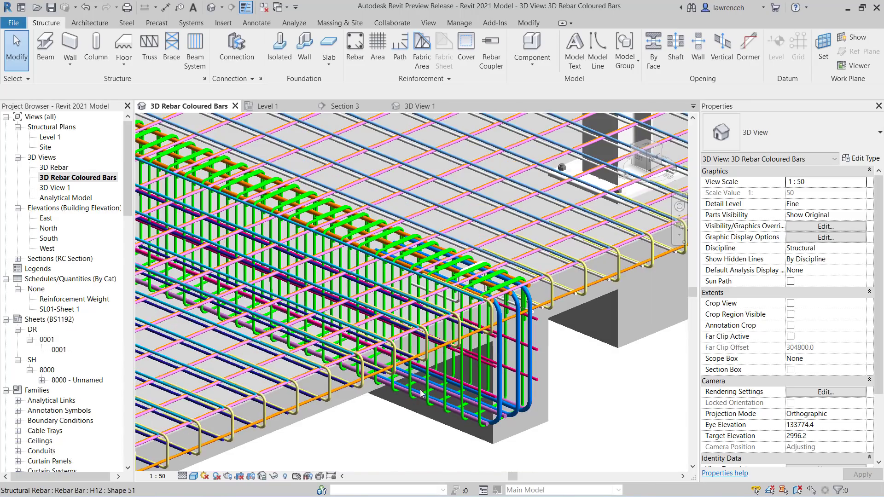
{"action": "scroll", "coordinate": [428, 341], "scroll_direction": "up", "scroll_amount": 3}
{"action": "scroll", "coordinate": [427, 341], "scroll_direction": "up", "scroll_amount": 5}
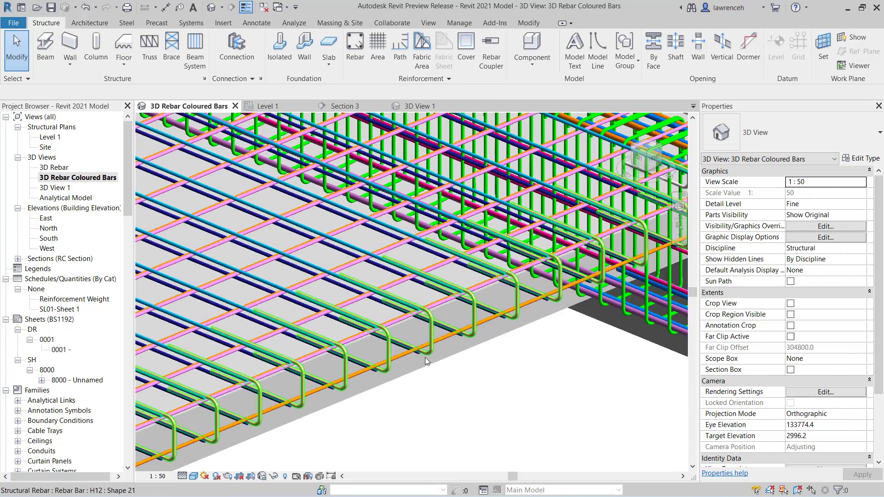
{"action": "scroll", "coordinate": [409, 229], "scroll_direction": "down", "scroll_amount": 3}
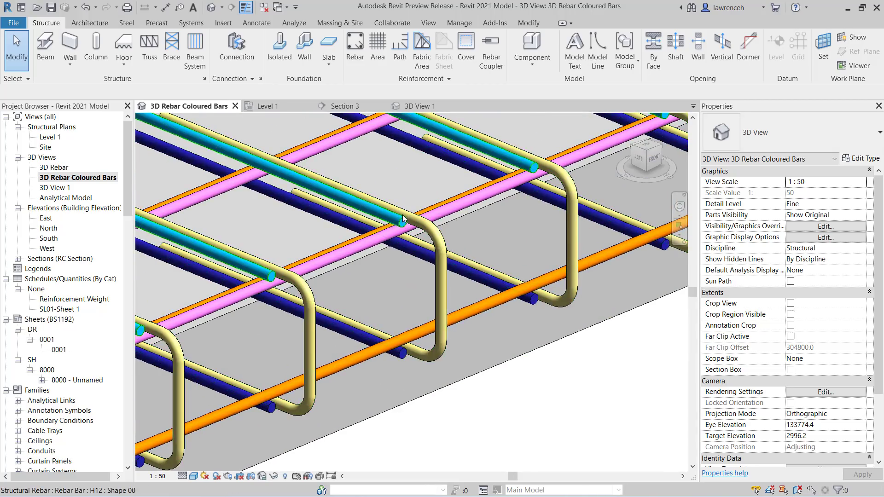
{"action": "scroll", "coordinate": [311, 361], "scroll_direction": "down", "scroll_amount": 3}
{"action": "middle_click_drag", "start_coordinate": [310, 362], "coordinate": [405, 313]}
{"action": "middle_click_drag", "start_coordinate": [278, 389], "coordinate": [419, 328]}
{"action": "middle_click_drag", "start_coordinate": [286, 405], "coordinate": [410, 355]}
{"action": "scroll", "coordinate": [314, 334], "scroll_direction": "up", "scroll_amount": 2}
{"action": "scroll", "coordinate": [315, 334], "scroll_direction": "up", "scroll_amount": 2}
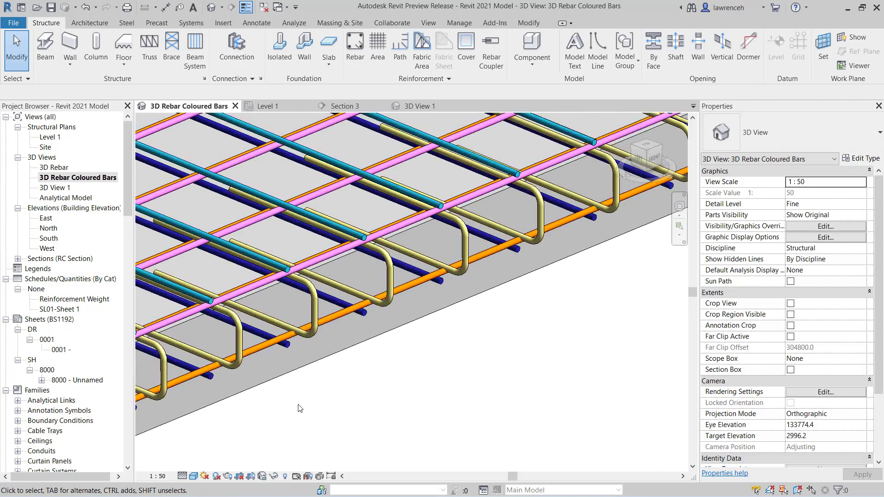
Edit the constraints of the shape 21 U-bars at the slab corner, aligning their bar plane to the adjacent bottom mesh bar at 0 mm offset
{"action": "middle_click_drag", "start_coordinate": [306, 411], "coordinate": [470, 350]}
{"action": "middle_click_drag", "start_coordinate": [346, 404], "coordinate": [586, 342]}
{"action": "middle_click_drag", "start_coordinate": [512, 354], "coordinate": [637, 297]}
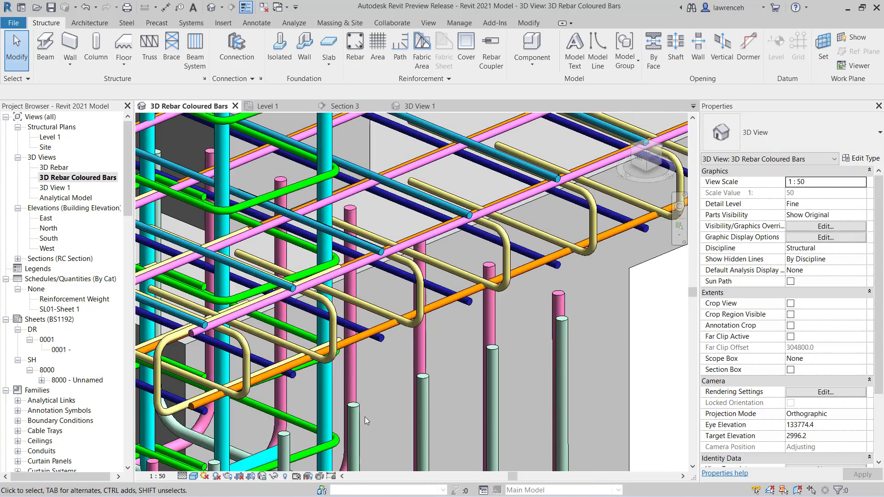
{"action": "middle_click_drag", "start_coordinate": [435, 405], "coordinate": [556, 346]}
{"action": "middle_click_drag", "start_coordinate": [374, 380], "coordinate": [410, 383]}
{"action": "scroll", "coordinate": [409, 382], "scroll_direction": "up", "scroll_amount": 4}
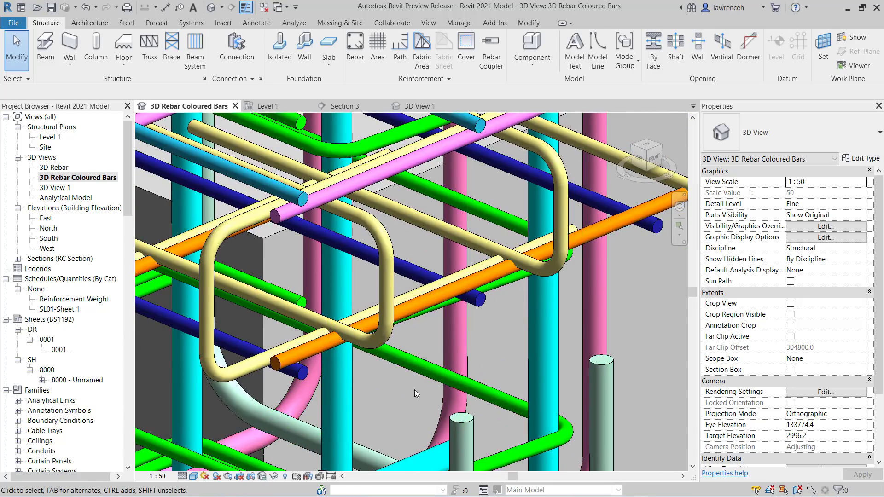
{"action": "scroll", "coordinate": [411, 390], "scroll_direction": "down", "scroll_amount": 1}
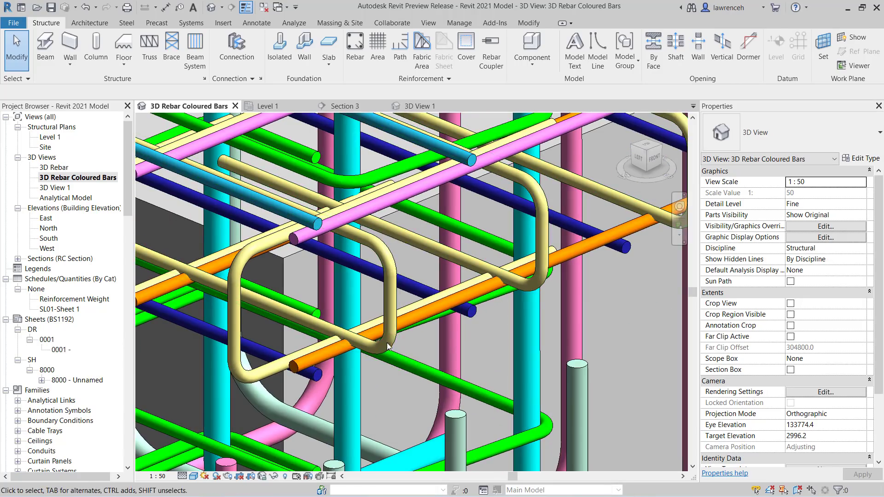
{"action": "left_click", "coordinate": [397, 356]}
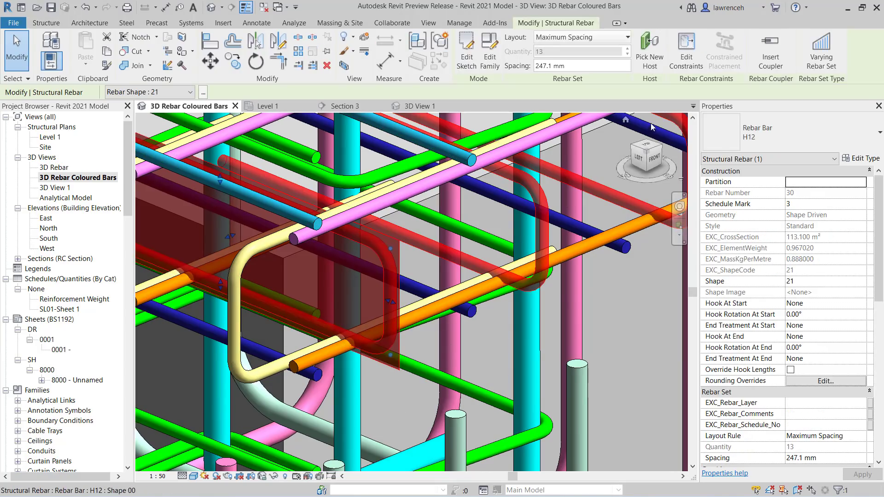
{"action": "left_click", "coordinate": [693, 57]}
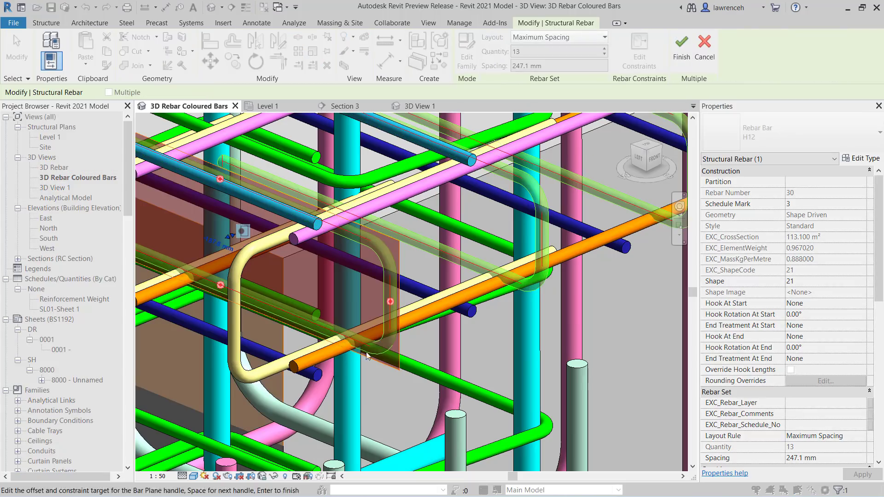
{"action": "left_click", "coordinate": [400, 360]}
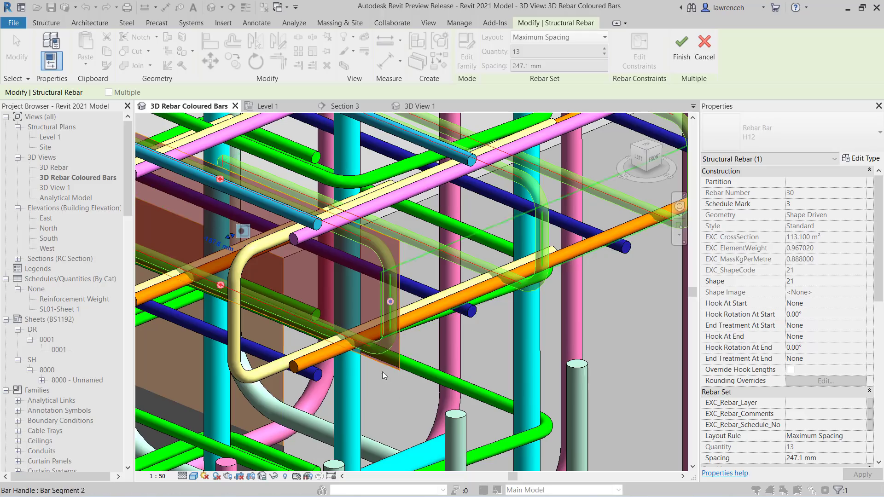
{"action": "left_click", "coordinate": [313, 385]}
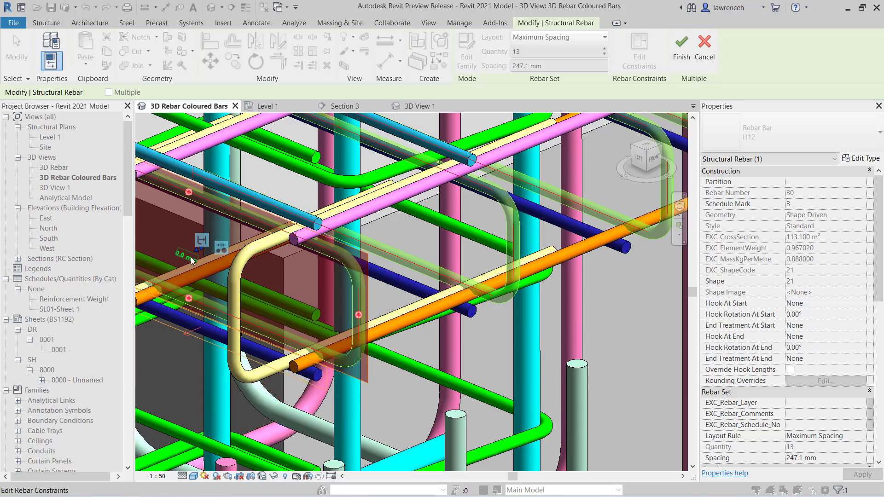
Constrain the U-bars' lower leg, Bar Segment 1, to the bottom mesh bar with an offset of 0 mm
{"action": "middle_click_drag", "start_coordinate": [391, 374], "coordinate": [341, 276], "text": "shift"}
{"action": "middle_click_drag", "start_coordinate": [472, 358], "coordinate": [515, 395]}
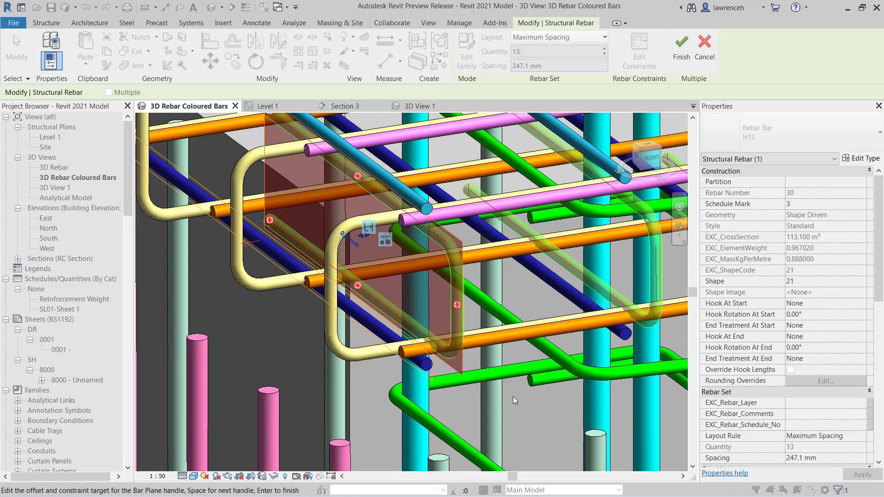
{"action": "left_click", "coordinate": [420, 331]}
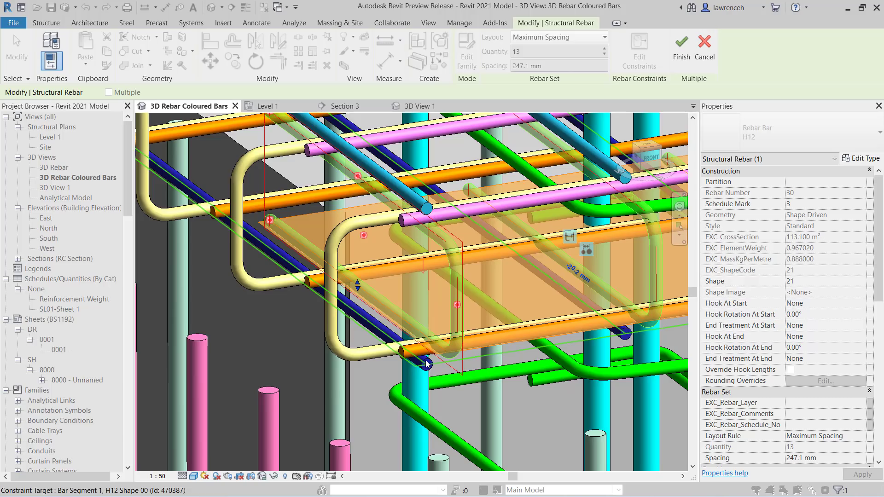
{"action": "left_click", "coordinate": [584, 279]}
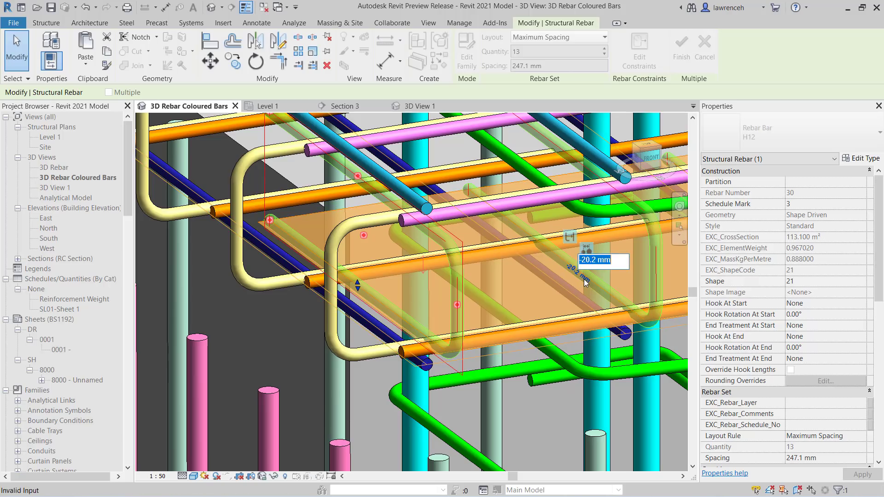
{"action": "key", "text": "Return"}
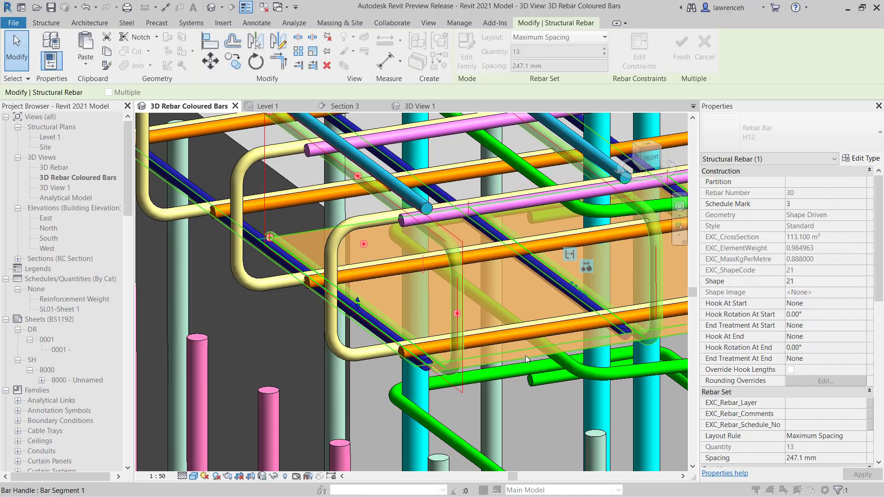
Constrain the U-bars' upper leg to the top mesh bar with an offset of 0 mm, finish the constraint edit and clear the selection
{"action": "middle_click_drag", "start_coordinate": [440, 214], "coordinate": [437, 251]}
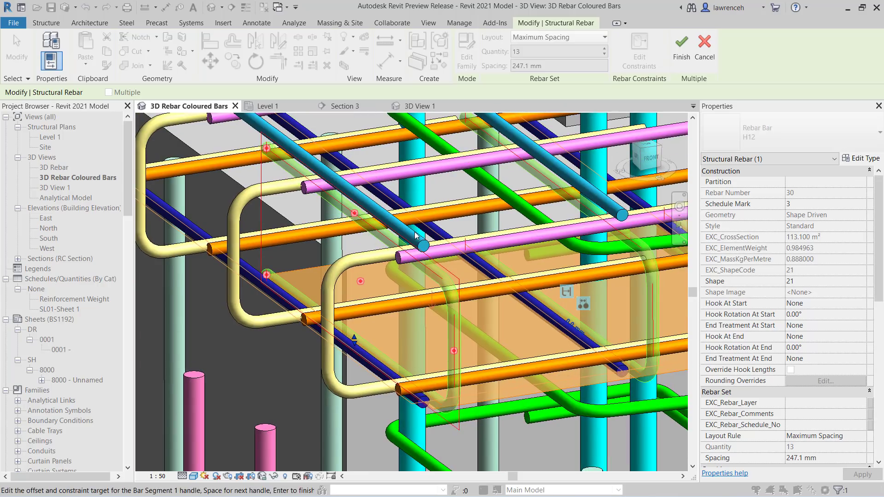
{"action": "left_click_drag", "start_coordinate": [438, 278], "coordinate": [404, 233]}
{"action": "left_click_drag", "start_coordinate": [395, 276], "coordinate": [396, 275]}
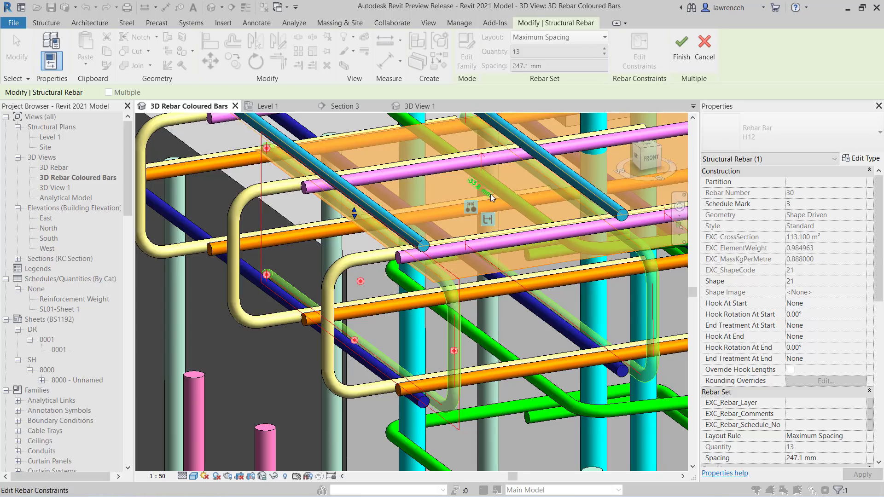
{"action": "left_click", "coordinate": [491, 195]}
{"action": "type", "text": "0"}
{"action": "key", "text": "Return"}
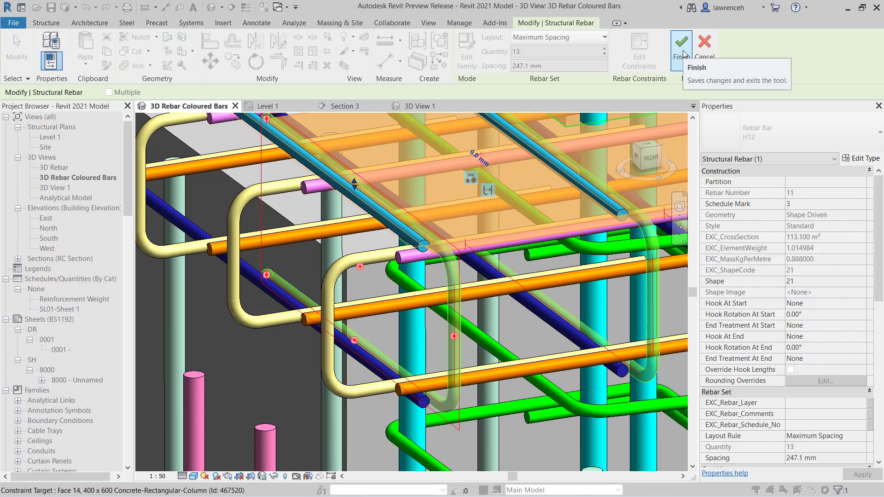
{"action": "middle_click_drag", "start_coordinate": [494, 408], "coordinate": [397, 352], "text": "shift"}
{"action": "key", "text": "Escape"}
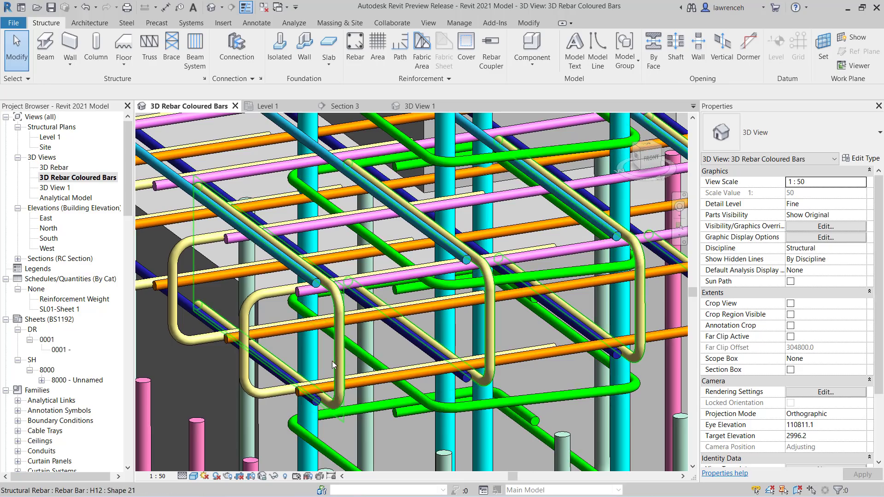
Start a path reinforcement in the Level 1 plan with the slab as its host
{"action": "middle_click_drag", "start_coordinate": [475, 423], "coordinate": [450, 319]}
{"action": "scroll", "coordinate": [568, 343], "scroll_direction": "down", "scroll_amount": 1}
{"action": "middle_click_drag", "start_coordinate": [569, 344], "coordinate": [326, 353]}
{"action": "scroll", "coordinate": [552, 368], "scroll_direction": "down", "scroll_amount": 1}
{"action": "middle_click_drag", "start_coordinate": [583, 353], "coordinate": [468, 349]}
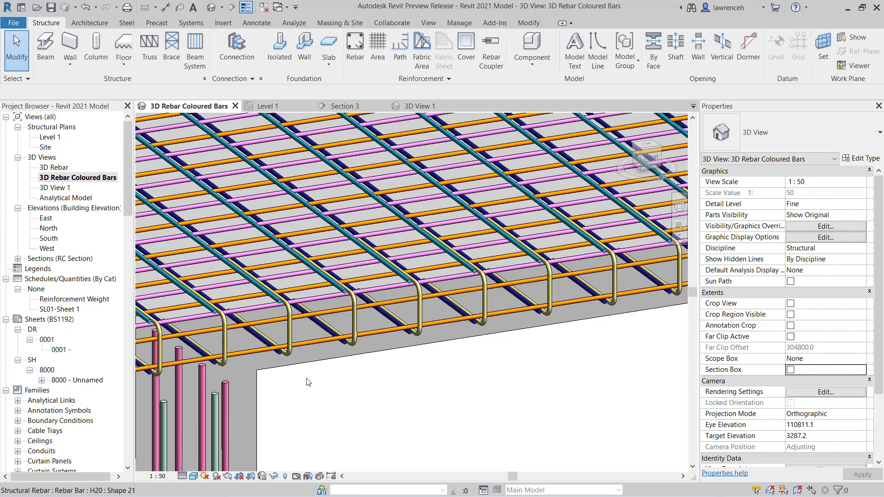
{"action": "left_click", "coordinate": [268, 106]}
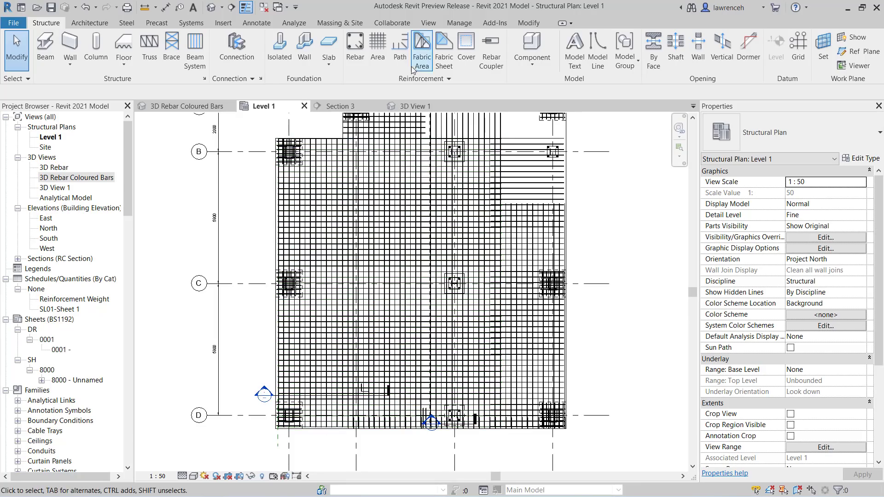
{"action": "left_click", "coordinate": [399, 54]}
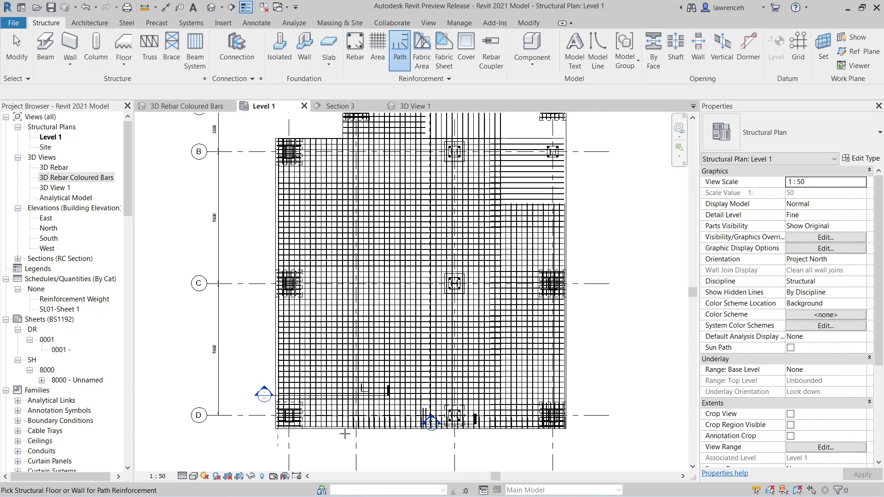
{"action": "left_click", "coordinate": [344, 431]}
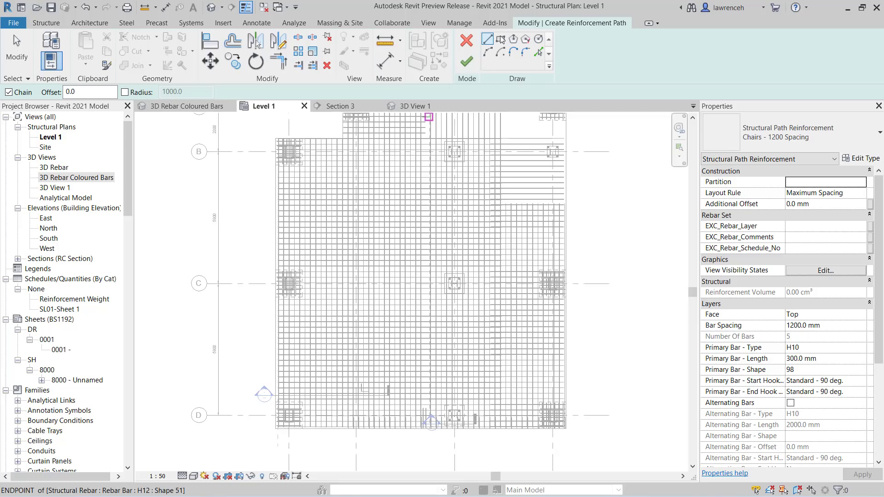
Sketch a straight chair path parallel to the slab's side edge, from just above grid D to just below grid B, and finish it
{"action": "scroll", "coordinate": [341, 420], "scroll_direction": "up", "scroll_amount": 5}
{"action": "scroll", "coordinate": [330, 406], "scroll_direction": "up", "scroll_amount": 2}
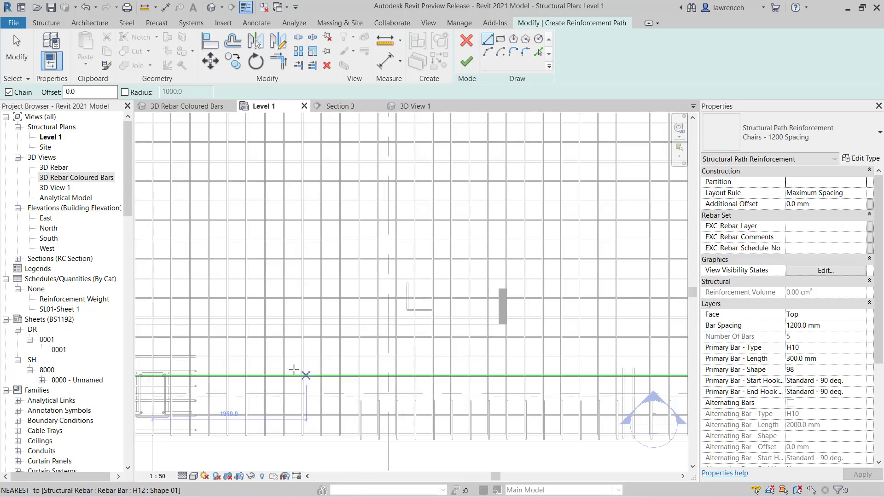
{"action": "left_click", "coordinate": [274, 351]}
{"action": "scroll", "coordinate": [274, 333], "scroll_direction": "down", "scroll_amount": 5}
{"action": "middle_click_drag", "start_coordinate": [273, 217], "coordinate": [366, 413]}
{"action": "scroll", "coordinate": [345, 257], "scroll_direction": "down", "scroll_amount": 2}
{"action": "scroll", "coordinate": [352, 239], "scroll_direction": "up", "scroll_amount": 8}
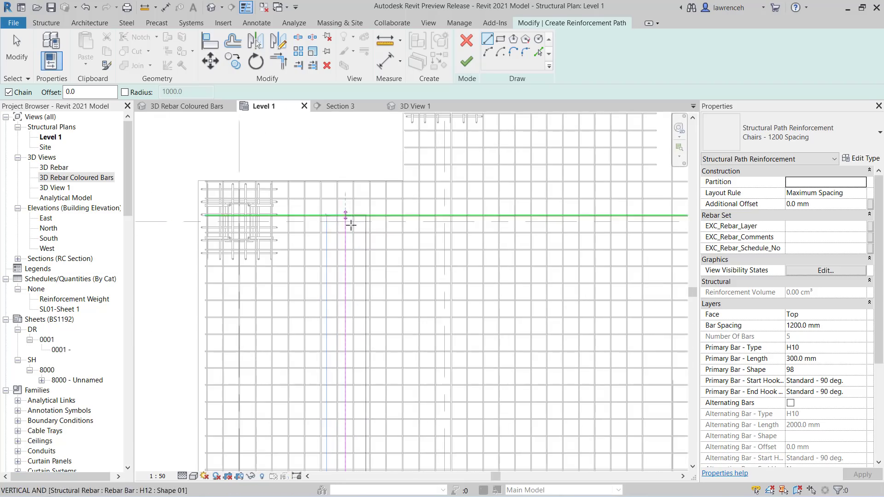
{"action": "left_click", "coordinate": [346, 242]}
{"action": "scroll", "coordinate": [431, 243], "scroll_direction": "down", "scroll_amount": 1}
{"action": "scroll", "coordinate": [391, 249], "scroll_direction": "down", "scroll_amount": 1}
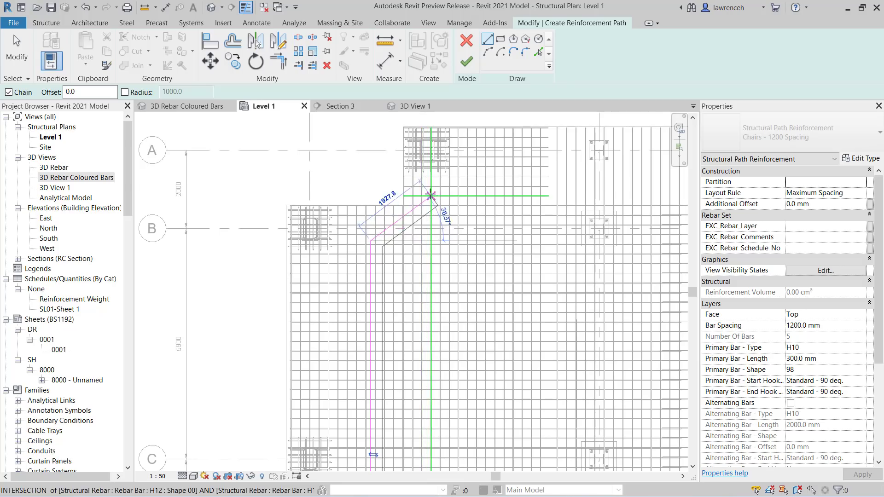
{"action": "key", "text": "Escape"}
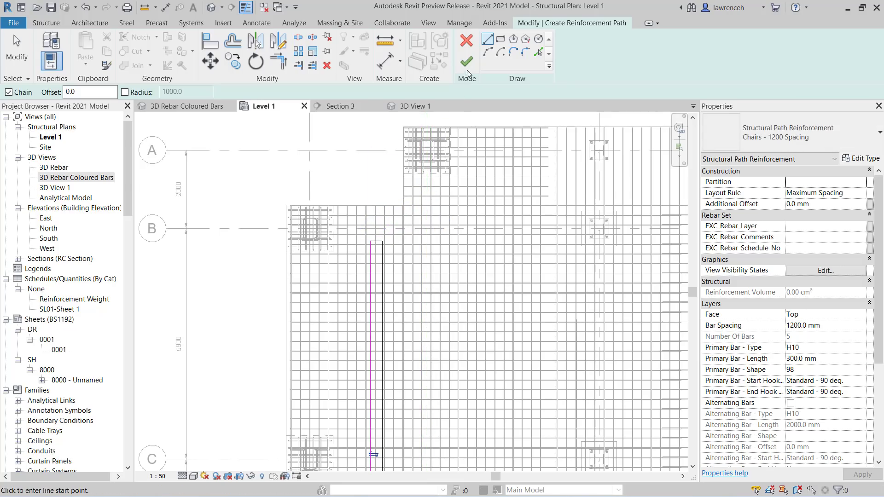
{"action": "left_click", "coordinate": [472, 68]}
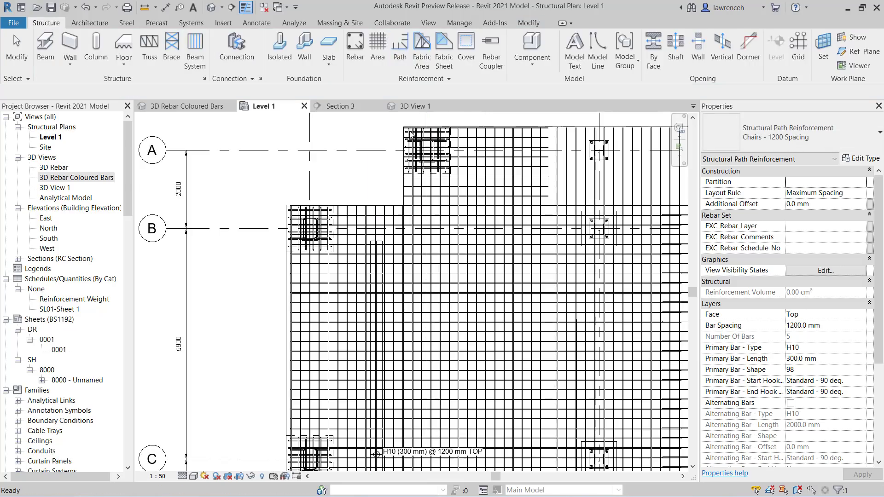
Show the chair path reinforcement unobscured and as solid in the 3D Rebar Coloured Bars view, then deselect it
{"action": "scroll", "coordinate": [366, 174], "scroll_direction": "down", "scroll_amount": 1}
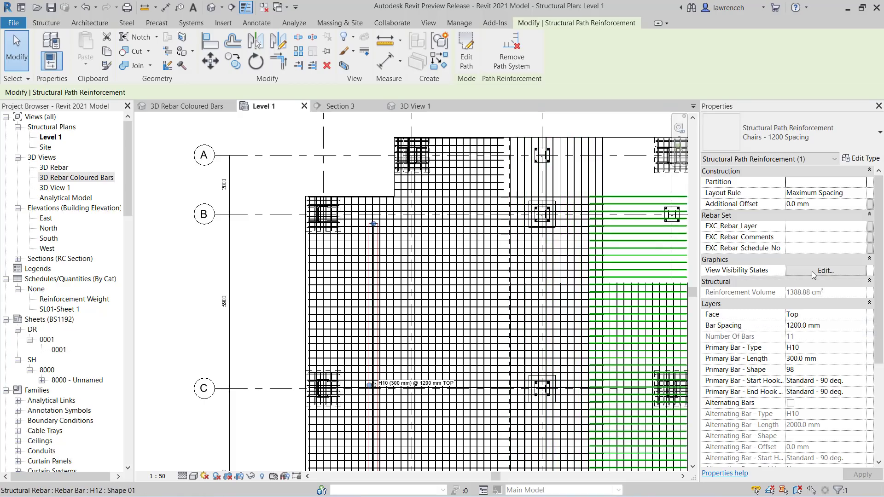
{"action": "scroll", "coordinate": [812, 271], "scroll_direction": "down", "scroll_amount": 1}
{"action": "left_click", "coordinate": [817, 238]}
{"action": "left_click", "coordinate": [820, 245]}
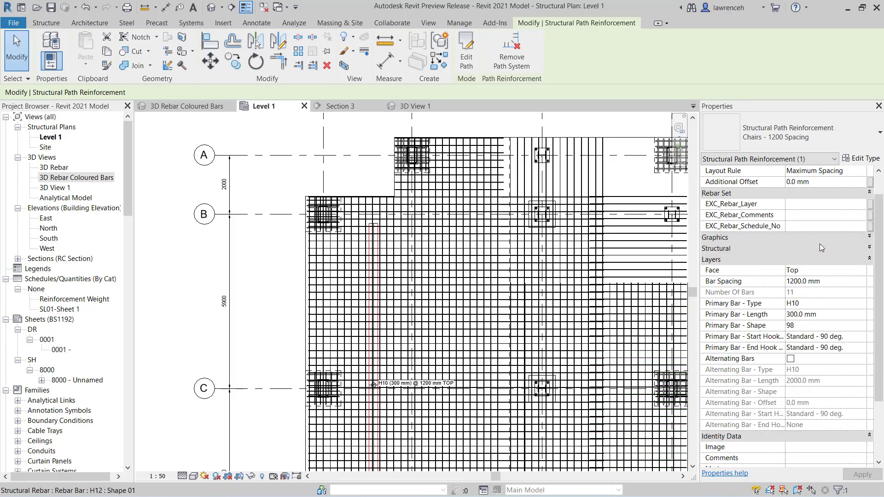
{"action": "left_click", "coordinate": [820, 246]}
{"action": "left_click", "coordinate": [820, 248]}
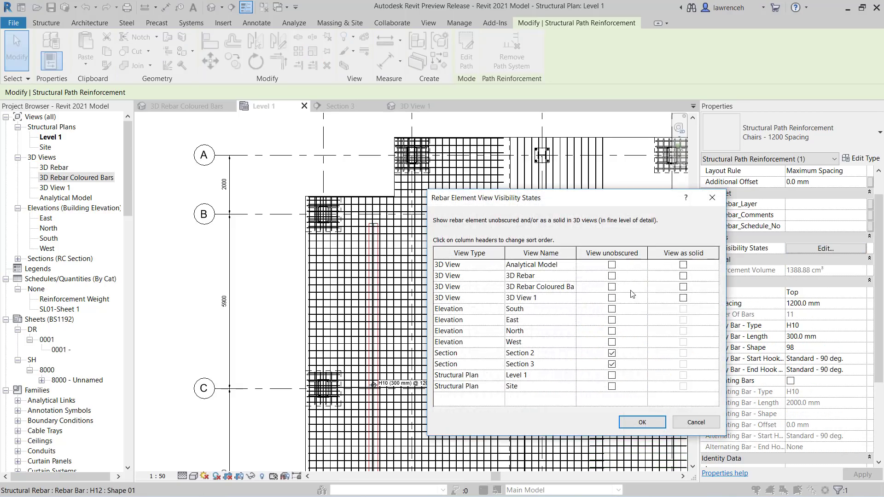
{"action": "left_click", "coordinate": [612, 287]}
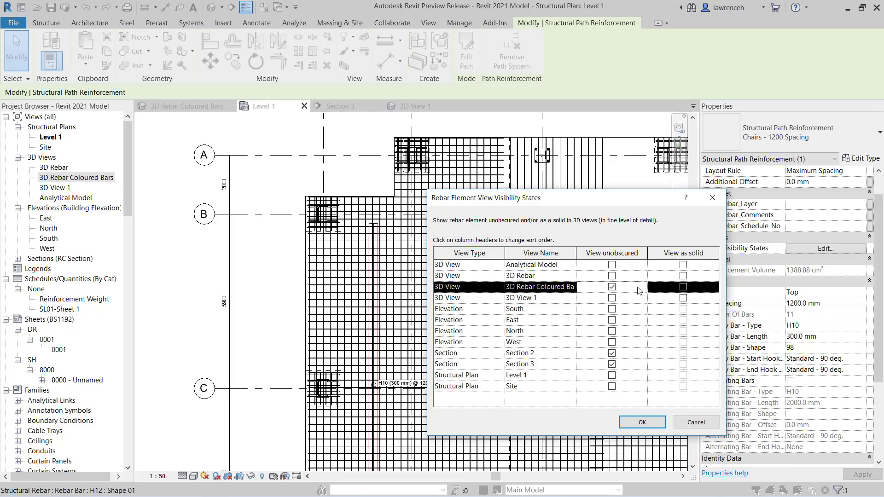
{"action": "left_click", "coordinate": [684, 288]}
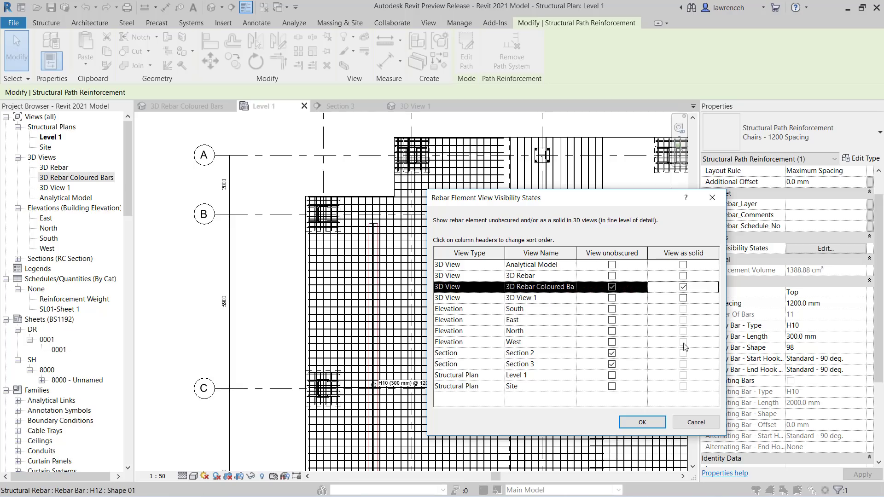
{"action": "left_click", "coordinate": [643, 423]}
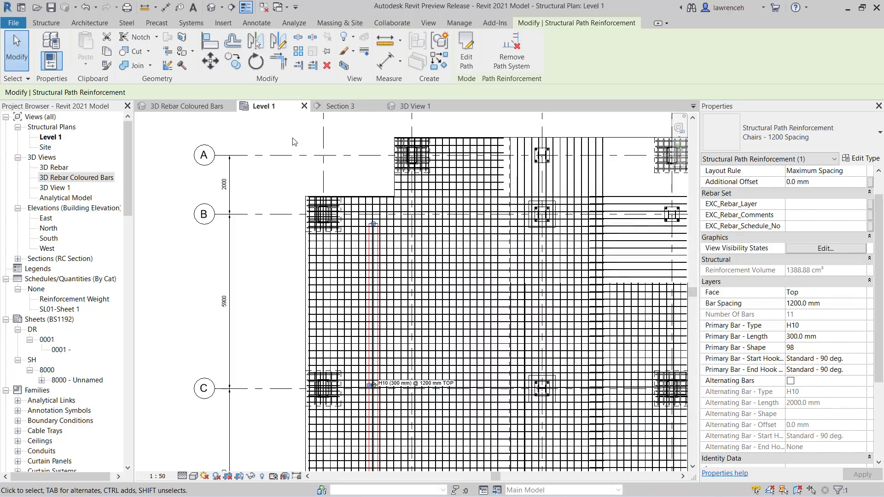
{"action": "left_click", "coordinate": [264, 147]}
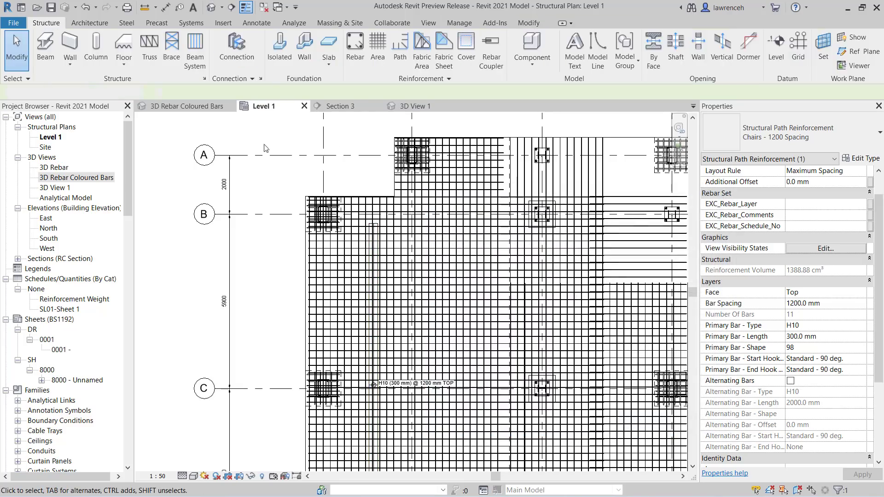
Inspect the row of chair bars between the slab's mesh layers in the 3D Rebar Coloured Bars view
{"action": "left_click", "coordinate": [193, 106]}
{"action": "scroll", "coordinate": [500, 355], "scroll_direction": "down", "scroll_amount": 2}
{"action": "middle_click_drag", "start_coordinate": [466, 220], "coordinate": [492, 270]}
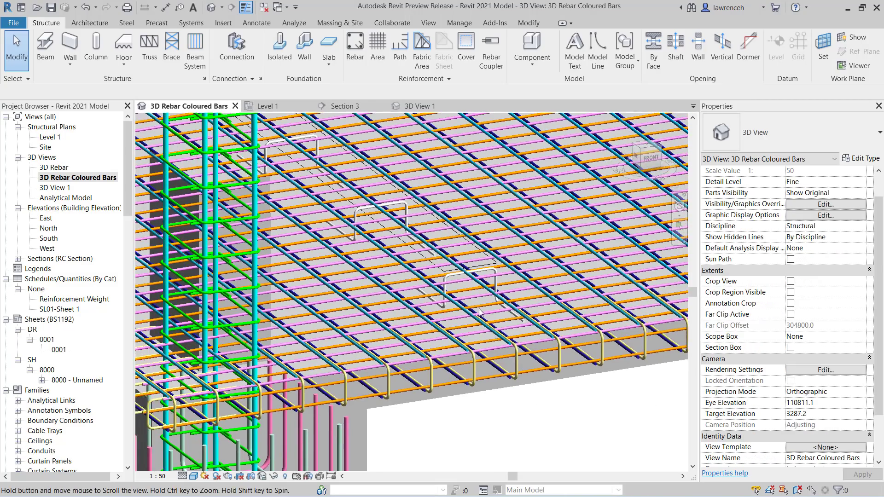
{"action": "scroll", "coordinate": [493, 271], "scroll_direction": "up", "scroll_amount": 3}
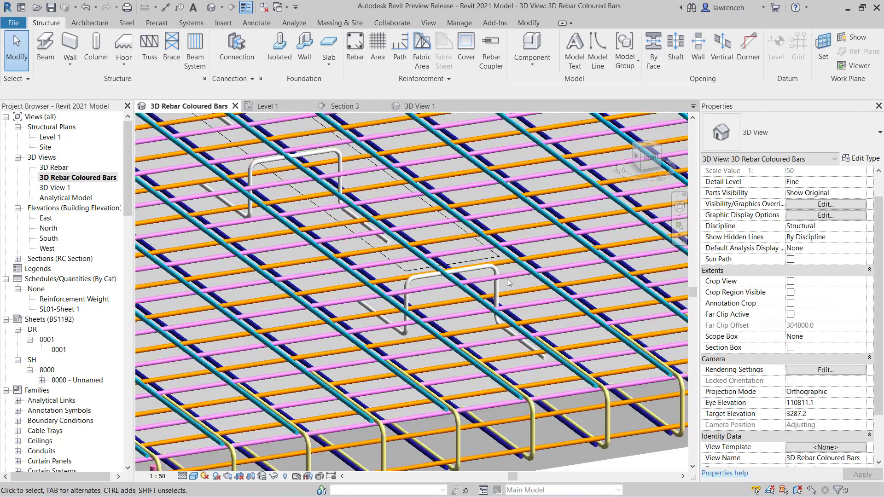
{"action": "scroll", "coordinate": [524, 295], "scroll_direction": "down", "scroll_amount": 3}
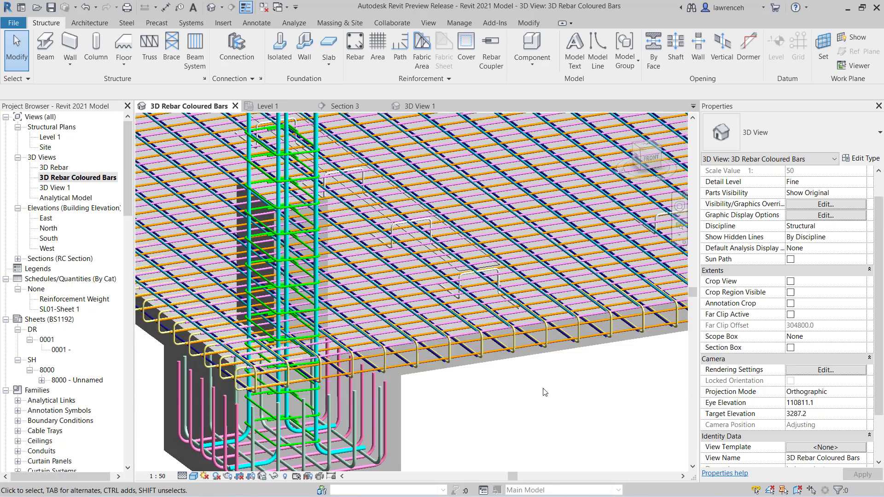
{"action": "scroll", "coordinate": [548, 394], "scroll_direction": "down", "scroll_amount": 2}
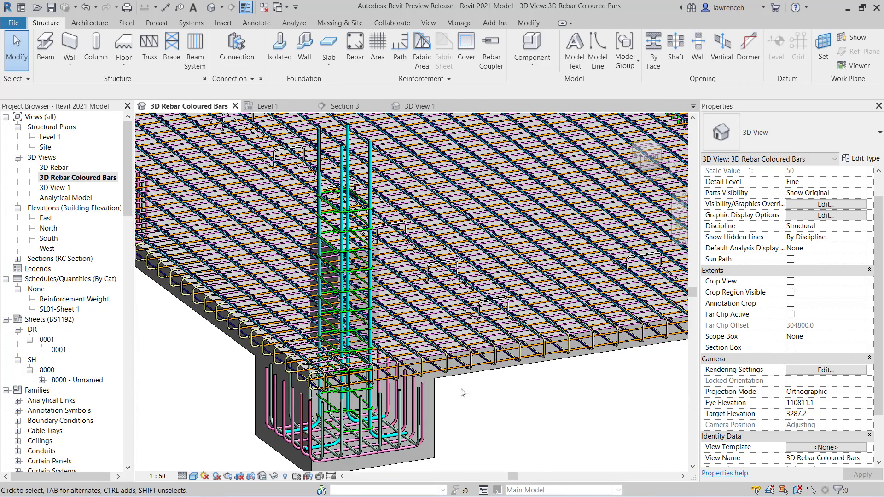
Place a single A393 fabric sheet in the slab corner around the corner column in the Level 1 plan
{"action": "mouse_move", "coordinate": [537, 394]}
{"action": "middle_mouse_down"}
{"action": "mouse_move", "coordinate": [584, 422]}
{"action": "mouse_move", "coordinate": [575, 422]}
{"action": "middle_mouse_up"}
{"action": "scroll", "coordinate": [582, 419], "scroll_direction": "down", "scroll_amount": 2}
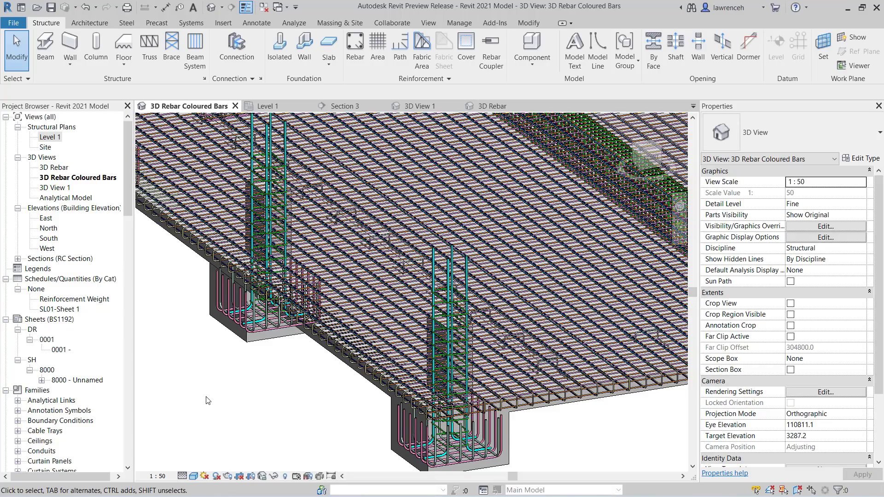
{"action": "left_click", "coordinate": [275, 108]}
{"action": "scroll", "coordinate": [555, 152], "scroll_direction": "up", "scroll_amount": 5}
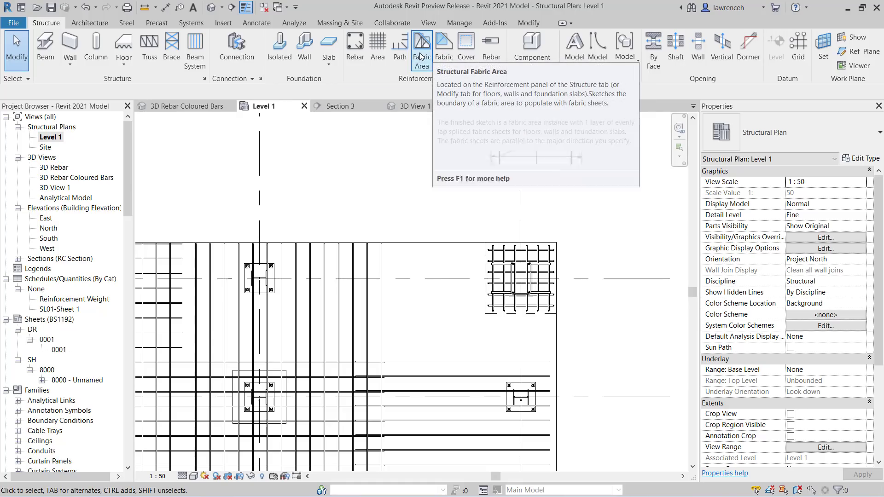
{"action": "left_click", "coordinate": [445, 63]}
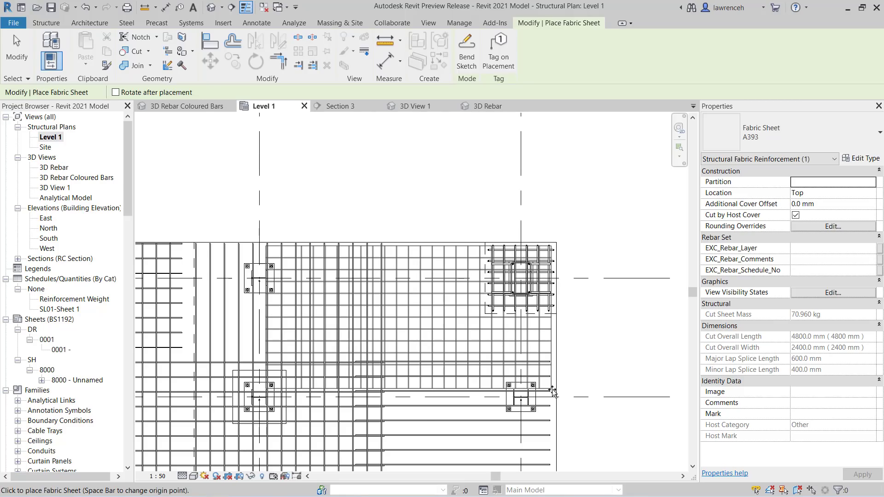
{"action": "key", "text": "Escape"}
{"action": "key", "text": "Escape"}
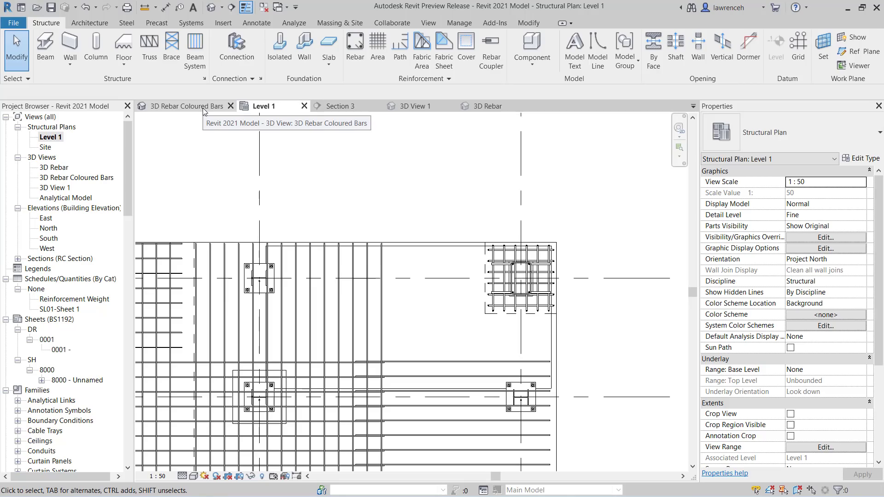
Locate the new fabric sheet in the 3D Rebar Coloured Bars view, checking the area in Wireframe and returning to Shaded
{"action": "left_click", "coordinate": [203, 108]}
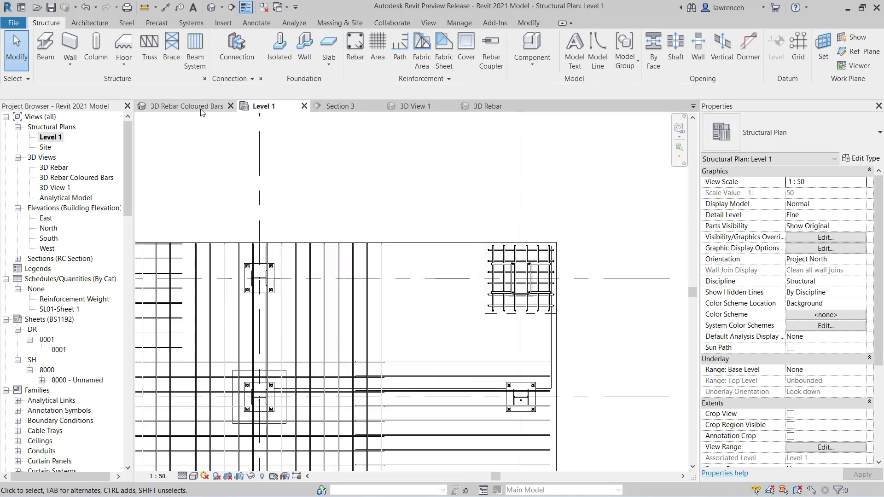
{"action": "scroll", "coordinate": [466, 246], "scroll_direction": "down", "scroll_amount": 6}
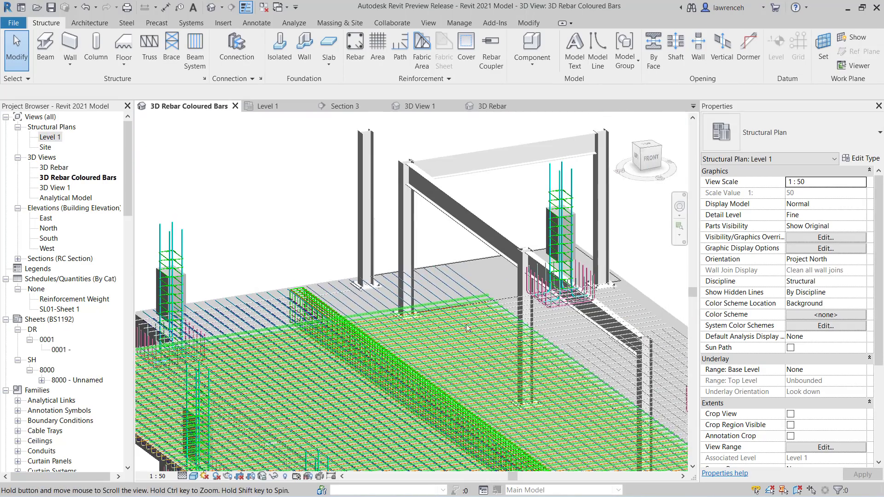
{"action": "left_click", "coordinate": [473, 269]}
{"action": "middle_click_drag", "start_coordinate": [465, 369], "coordinate": [668, 378], "text": "shift"}
{"action": "scroll", "coordinate": [466, 282], "scroll_direction": "up", "scroll_amount": 4}
{"action": "left_click", "coordinate": [435, 413]}
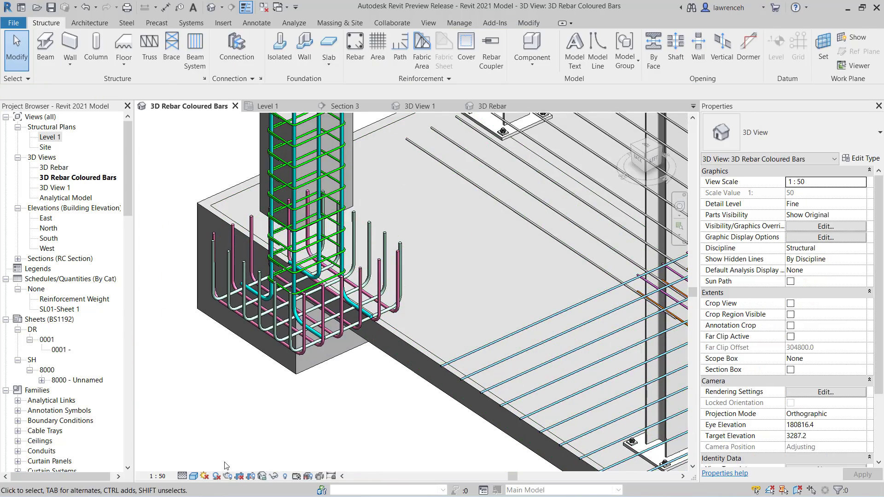
{"action": "left_click", "coordinate": [193, 476]}
{"action": "left_click", "coordinate": [224, 416]}
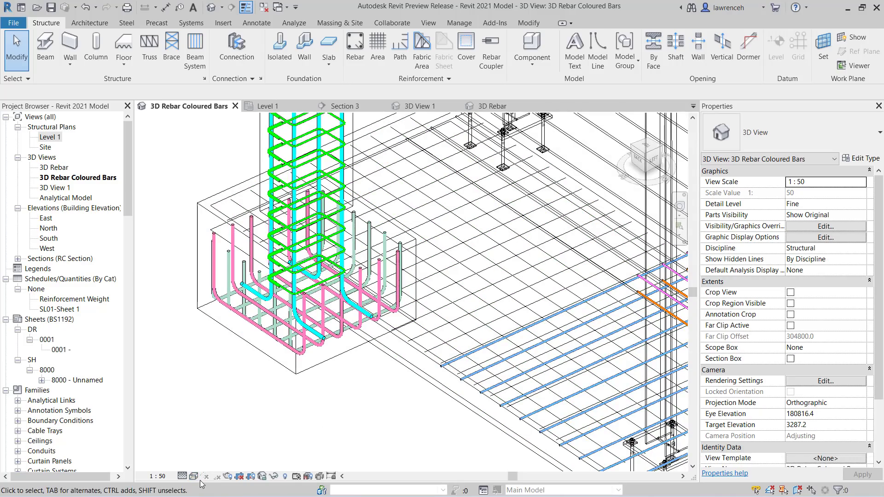
{"action": "left_click", "coordinate": [194, 476]}
{"action": "left_click", "coordinate": [216, 441]}
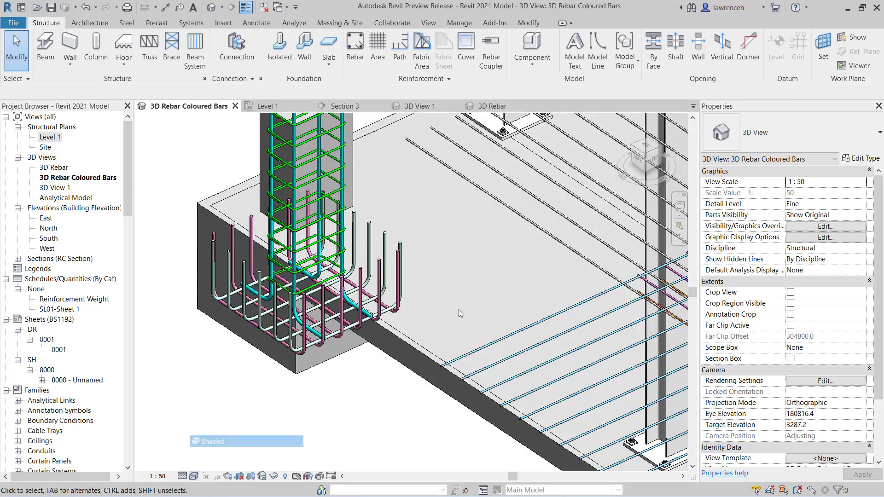
Show the A393 fabric sheet unobscured and as solid in the 3D Rebar Coloured Bars view, and deselect it
{"action": "left_click", "coordinate": [473, 313]}
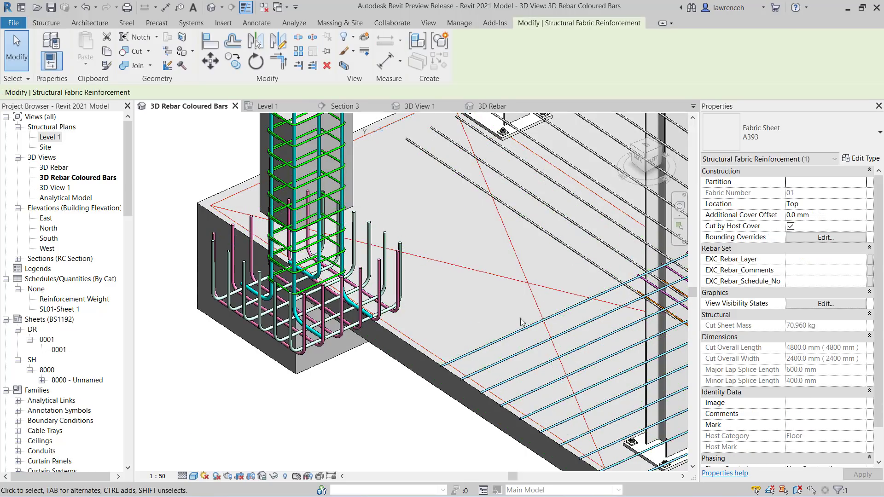
{"action": "left_click", "coordinate": [825, 303]}
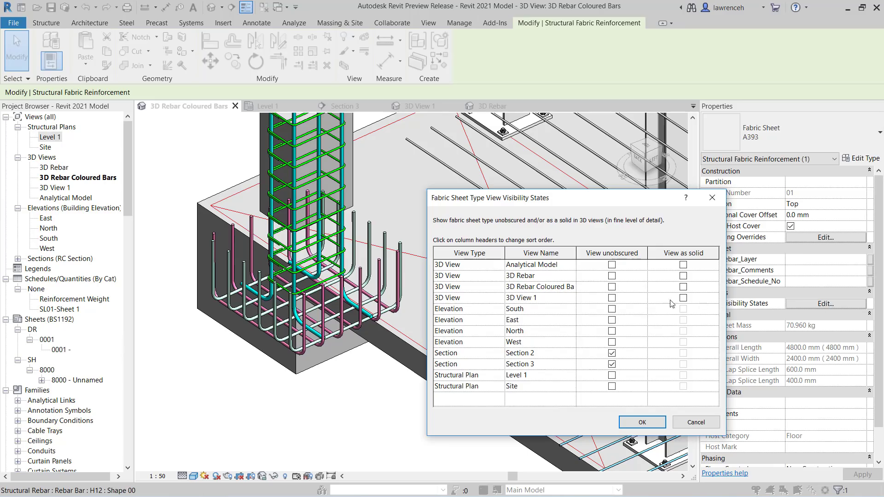
{"action": "left_click", "coordinate": [612, 289]}
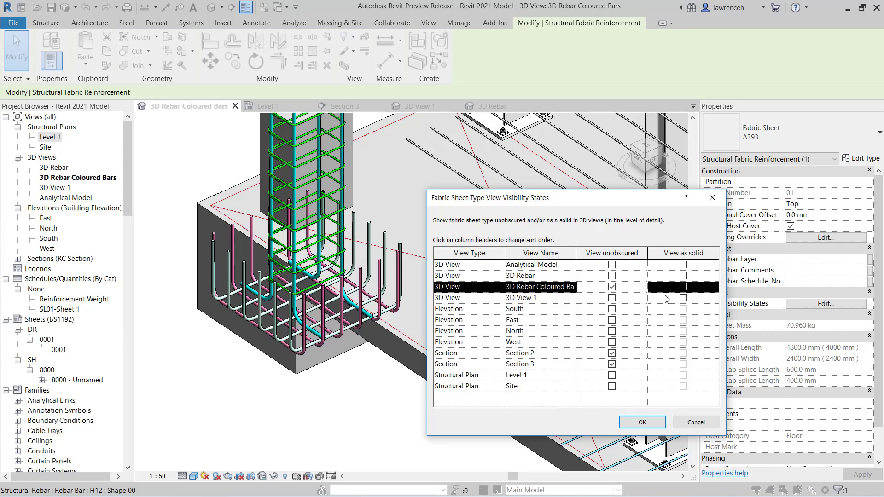
{"action": "left_click", "coordinate": [683, 287]}
{"action": "left_click", "coordinate": [642, 422]}
{"action": "left_click", "coordinate": [371, 427]}
Inspect the fabric sheet's wires and its outline around the column base plate in the 3D Rebar Coloured Bars view
{"action": "middle_click_drag", "start_coordinate": [385, 397], "coordinate": [567, 383], "text": "shift"}
{"action": "scroll", "coordinate": [322, 285], "scroll_direction": "up", "scroll_amount": 4}
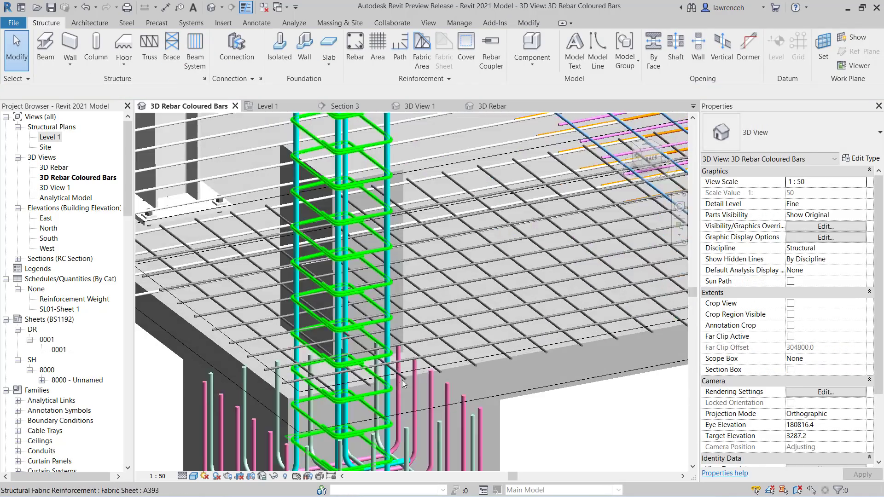
{"action": "middle_click_drag", "start_coordinate": [549, 354], "coordinate": [530, 336], "text": "shift"}
{"action": "left_click", "coordinate": [580, 234]}
{"action": "mouse_move", "coordinate": [579, 234]}
{"action": "middle_mouse_down", "text": "shift"}
{"action": "mouse_move", "coordinate": [221, 352]}
{"action": "mouse_move", "coordinate": [441, 234]}
{"action": "middle_mouse_up", "text": "shift"}
{"action": "scroll", "coordinate": [458, 225], "scroll_direction": "up", "scroll_amount": 5}
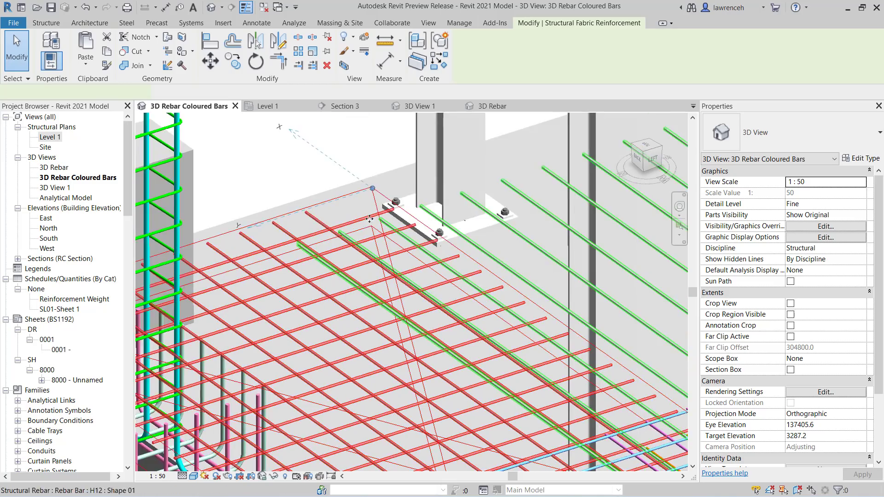
{"action": "scroll", "coordinate": [420, 262], "scroll_direction": "down", "scroll_amount": 1}
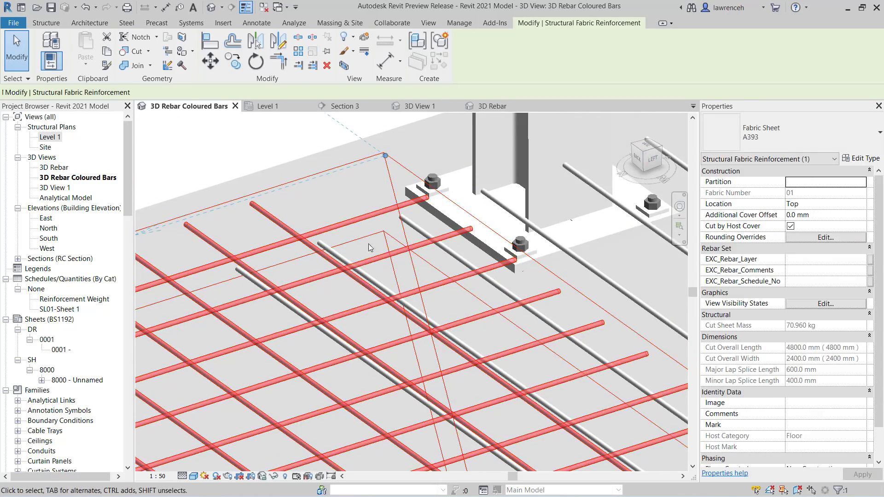
{"action": "scroll", "coordinate": [369, 244], "scroll_direction": "down", "scroll_amount": 4}
{"action": "key", "text": "Escape"}
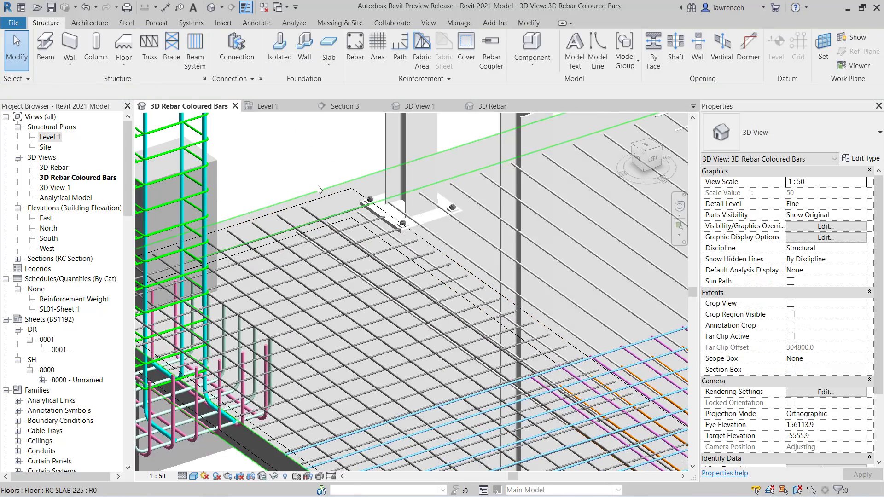
Draw a vertical section through the fabric sheet in the Level 1 plan, facing the corner column, with a far clip depth of about 360 mm
{"action": "double_click", "coordinate": [50, 137]}
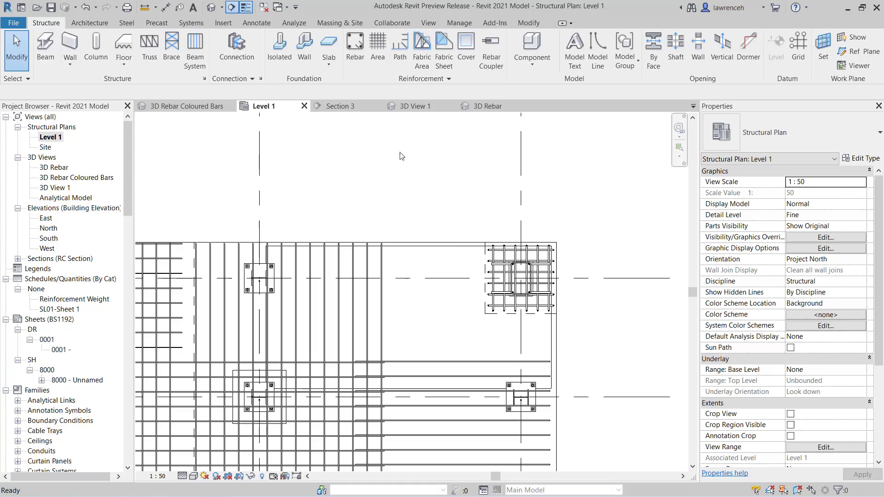
{"action": "key", "text": "s"}
{"action": "key", "text": "e"}
{"action": "left_click", "coordinate": [436, 198]}
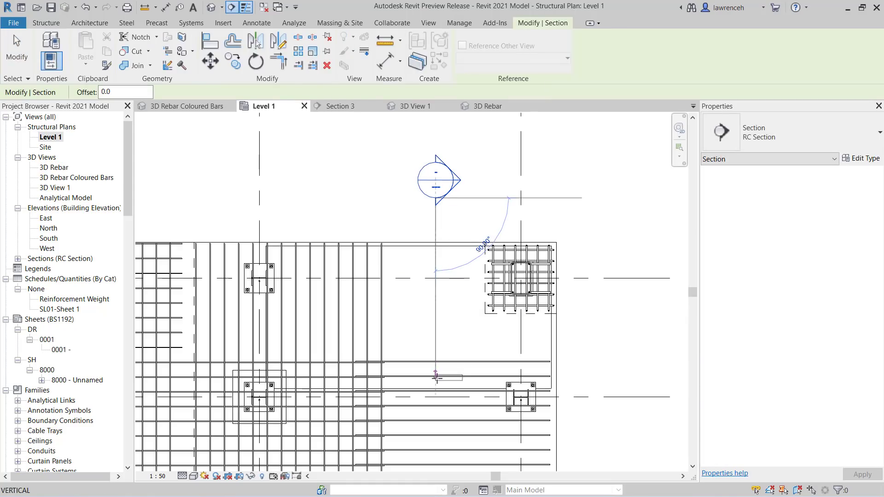
{"action": "left_click", "coordinate": [436, 378]}
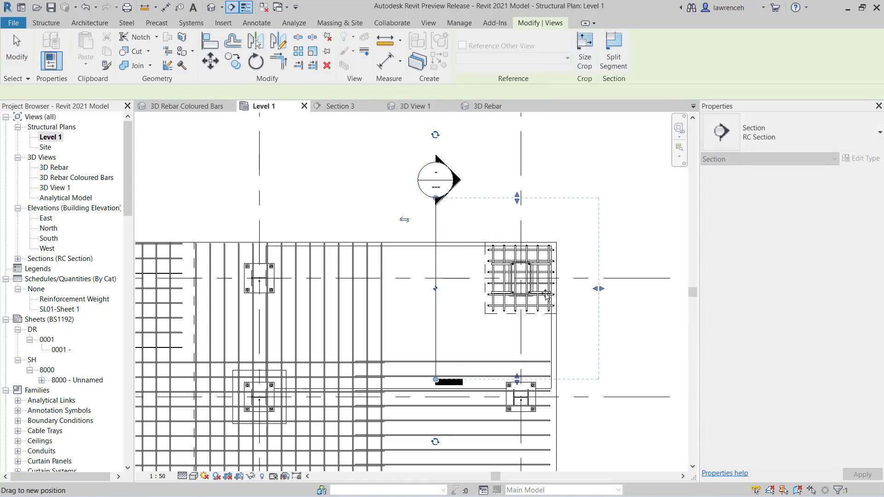
{"action": "key", "text": "Escape"}
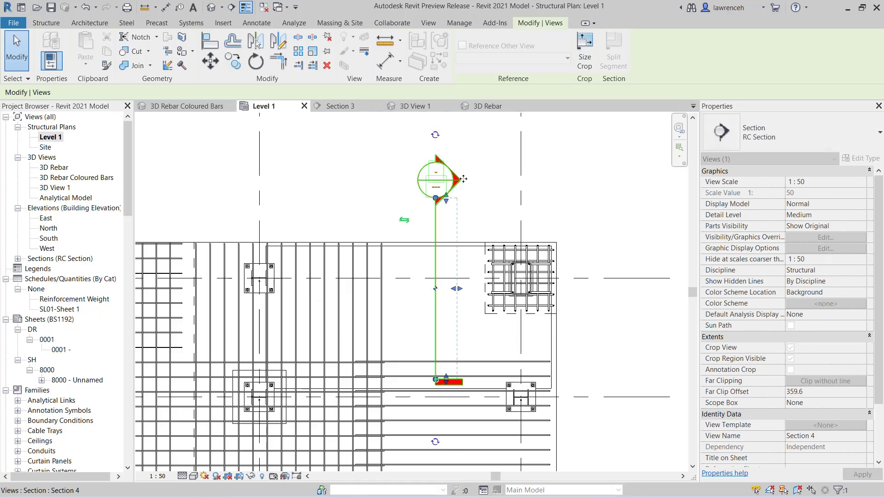
{"action": "key", "text": "Escape"}
Open the new section and examine the fabric sheet's position within the slab near its edge
{"action": "double_click", "coordinate": [436, 179]}
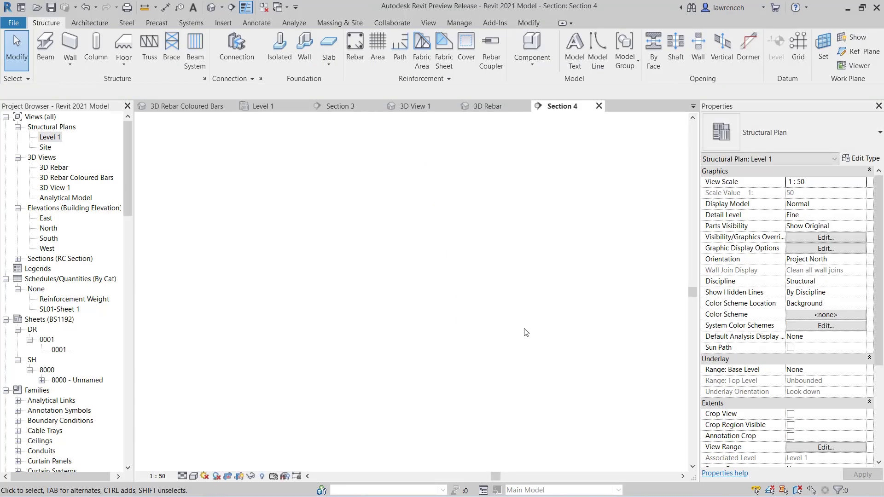
{"action": "scroll", "coordinate": [394, 357], "scroll_direction": "up", "scroll_amount": 5}
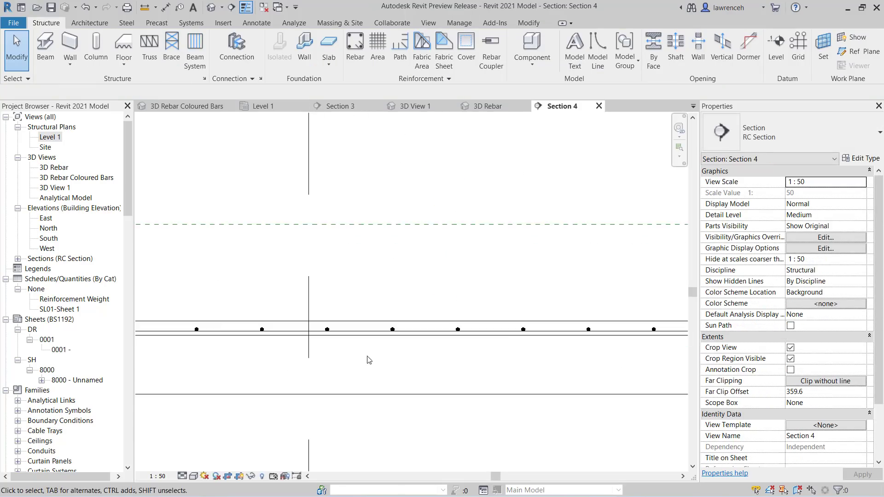
{"action": "middle_click_drag", "start_coordinate": [366, 359], "coordinate": [417, 345]}
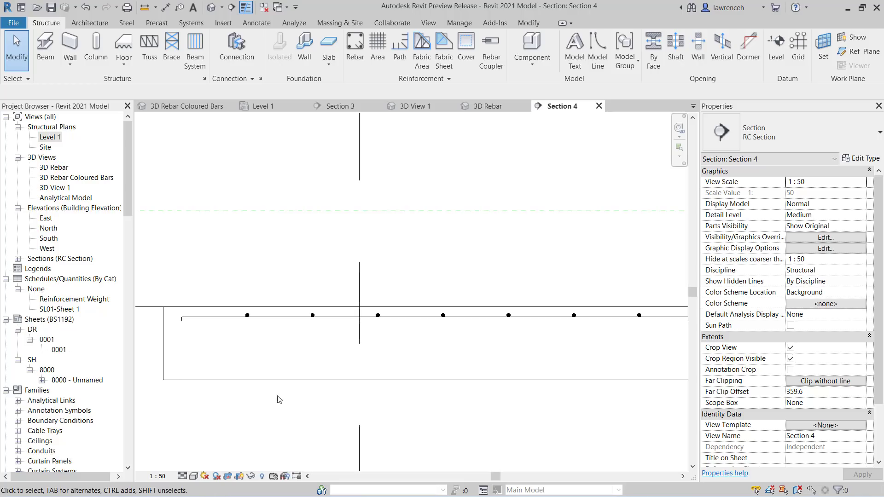
{"action": "left_click", "coordinate": [195, 480]}
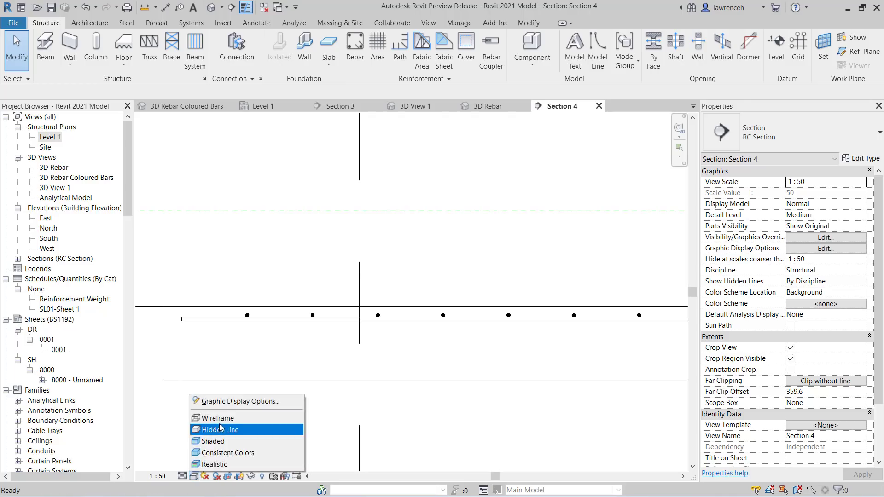
{"action": "left_click", "coordinate": [518, 393]}
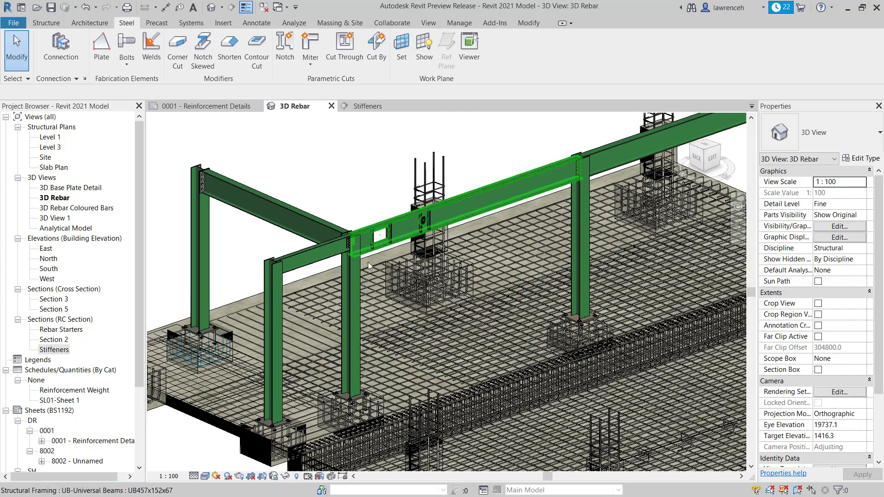
Open the connection parameters of the stiffener beside the rectangular web opening in the UB457x152x67 beam
{"action": "scroll", "coordinate": [368, 261], "scroll_direction": "up", "scroll_amount": 6}
{"action": "scroll", "coordinate": [372, 257], "scroll_direction": "up", "scroll_amount": 5}
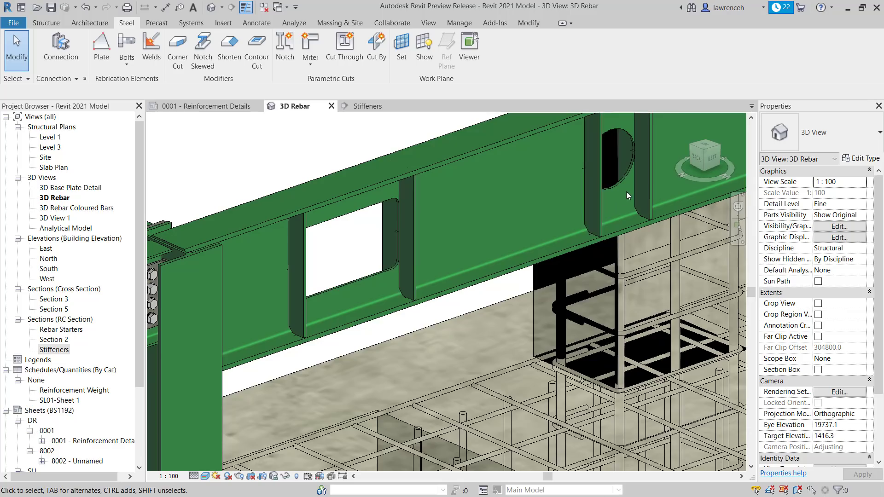
{"action": "scroll", "coordinate": [368, 247], "scroll_direction": "up", "scroll_amount": 2}
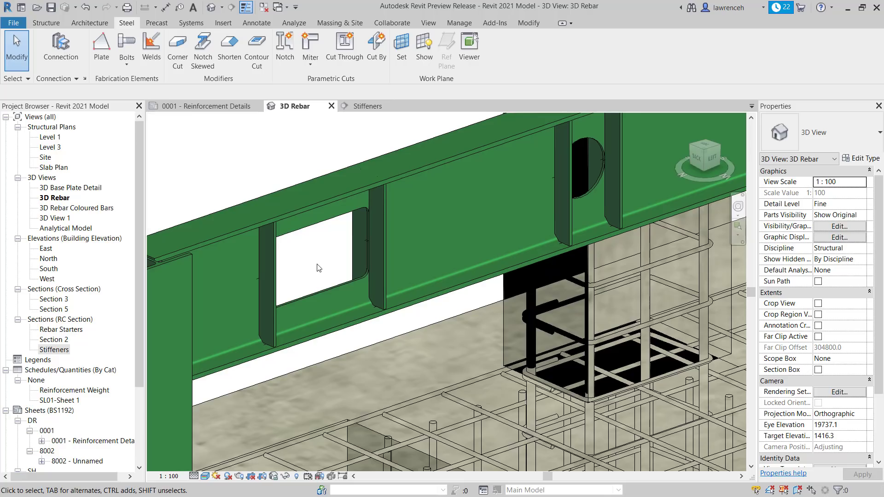
{"action": "left_click", "coordinate": [355, 251]}
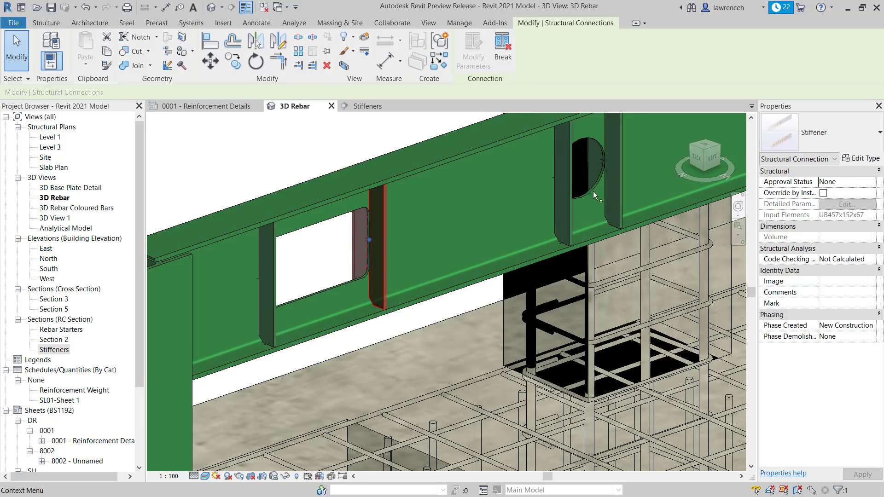
{"action": "left_click", "coordinate": [871, 159]}
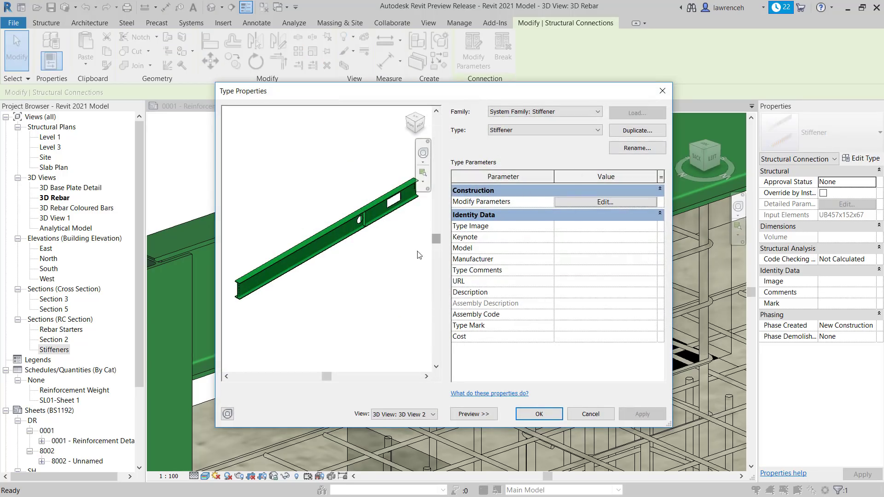
{"action": "scroll", "coordinate": [388, 221], "scroll_direction": "up", "scroll_amount": 3}
{"action": "scroll", "coordinate": [290, 271], "scroll_direction": "up", "scroll_amount": 5}
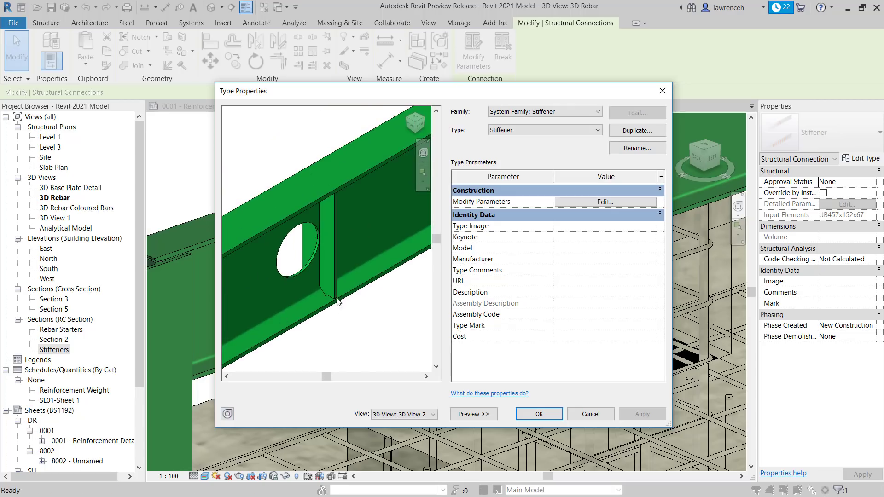
{"action": "left_click", "coordinate": [634, 202]}
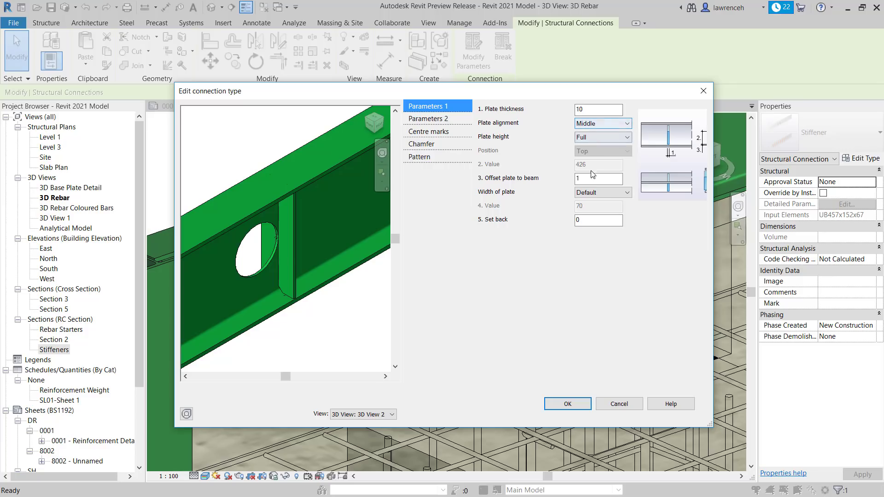
Review the stiffener's weld, centre mark, chamfer and pattern parameters, and leave the connection type settings without making changes
{"action": "left_click", "coordinate": [449, 122]}
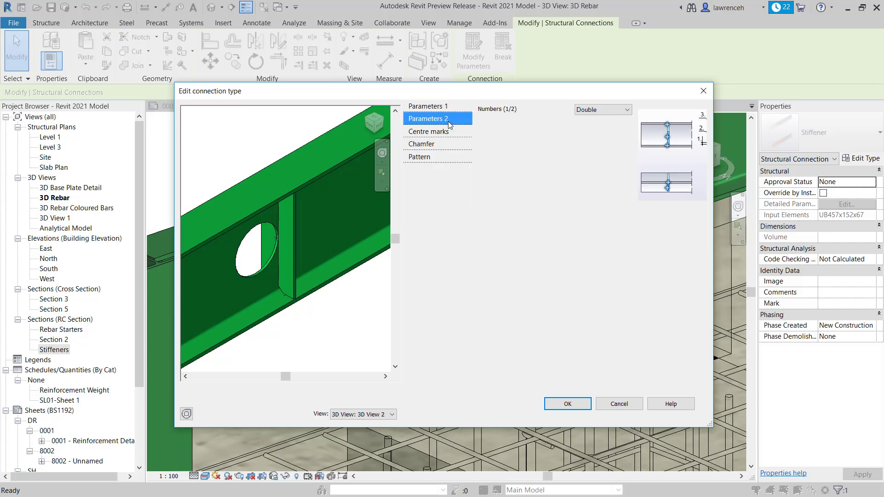
{"action": "left_click", "coordinate": [594, 192]}
{"action": "type", "text": "6"}
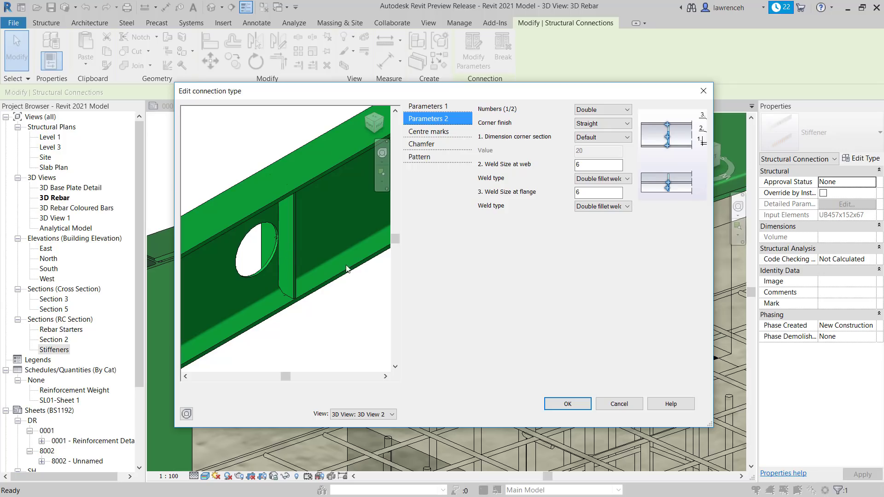
{"action": "left_click", "coordinate": [437, 132]}
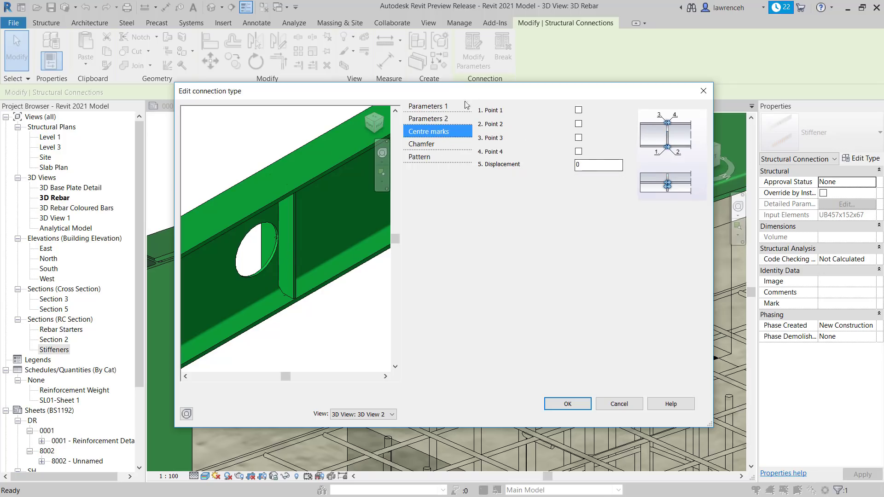
{"action": "left_click", "coordinate": [458, 148]}
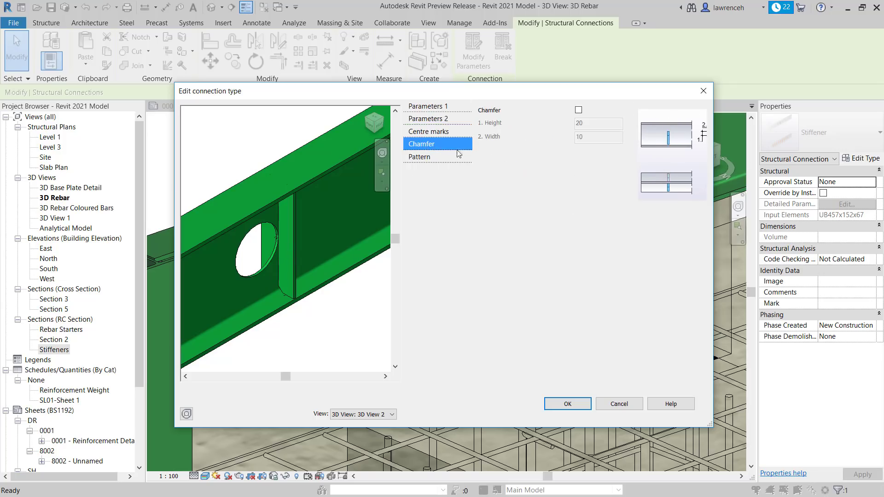
{"action": "left_click", "coordinate": [428, 158]}
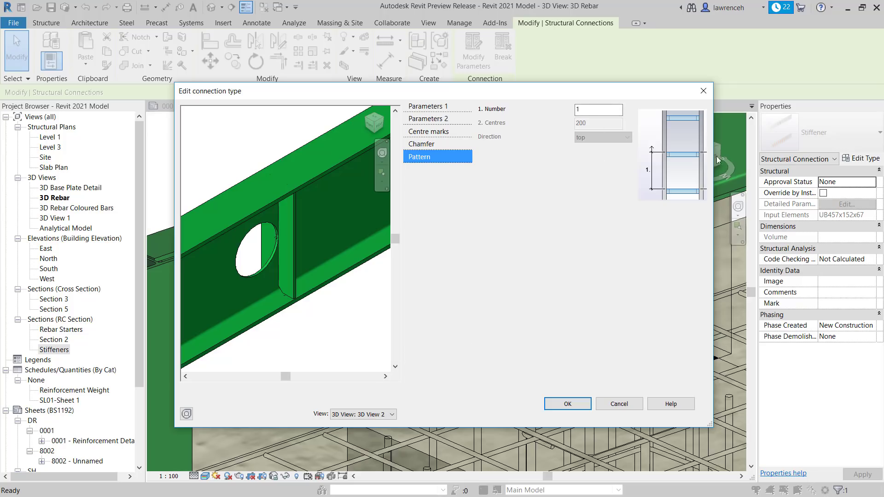
{"action": "left_click", "coordinate": [620, 403]}
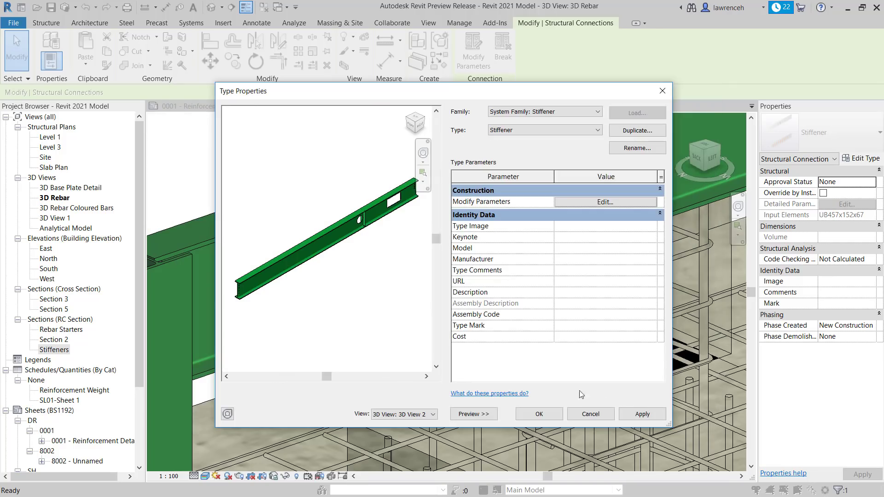
{"action": "left_click", "coordinate": [539, 413]}
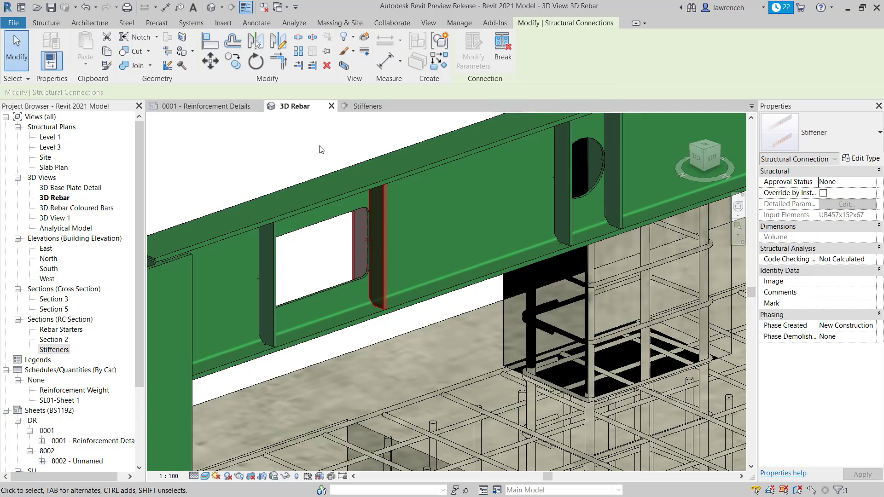
Place a new Stiffener connection on the UB457x152x67 beam with the web openings
{"action": "left_click", "coordinate": [286, 158]}
{"action": "scroll", "coordinate": [323, 144], "scroll_direction": "down", "scroll_amount": 3}
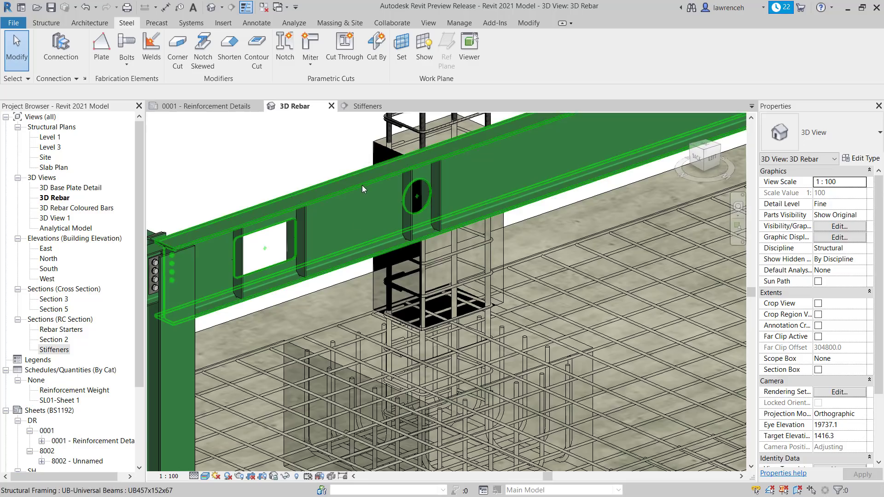
{"action": "left_click", "coordinate": [69, 58]}
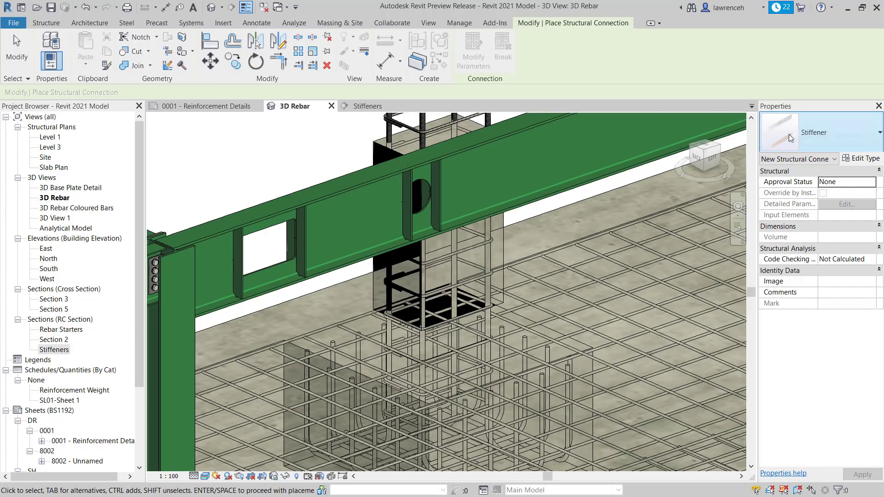
{"action": "left_click", "coordinate": [834, 136]}
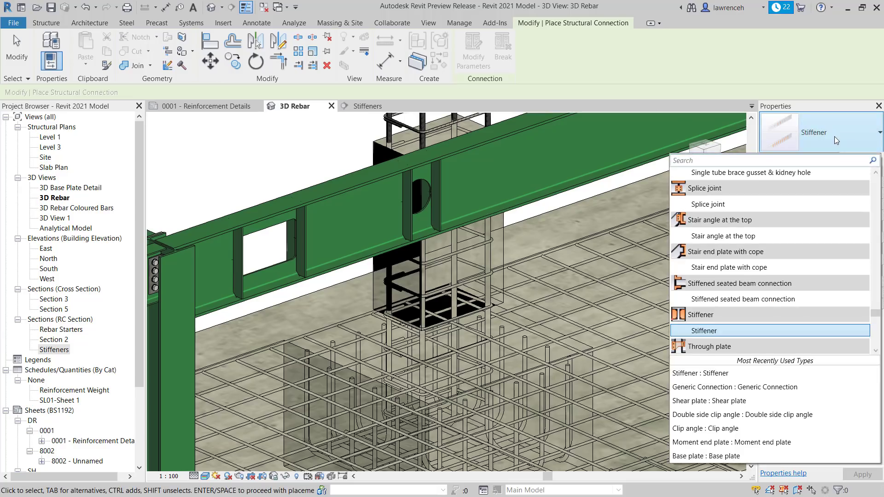
{"action": "left_click", "coordinate": [721, 332]}
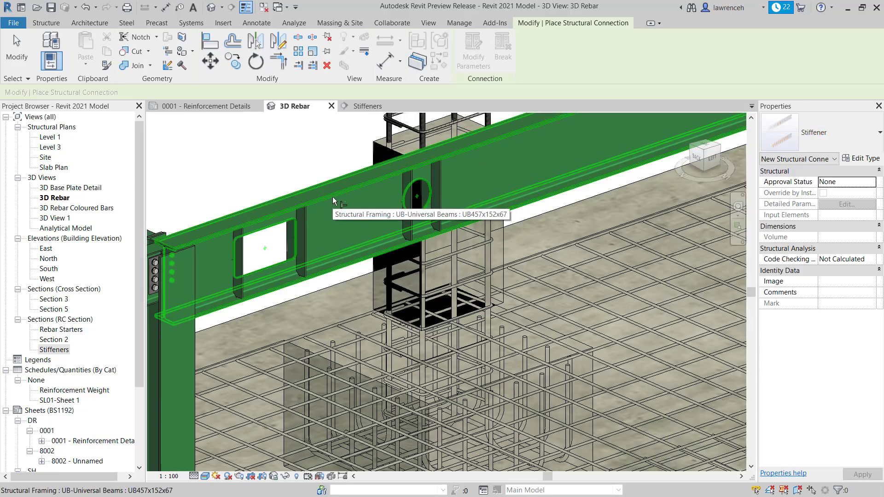
{"action": "left_click", "coordinate": [333, 197]}
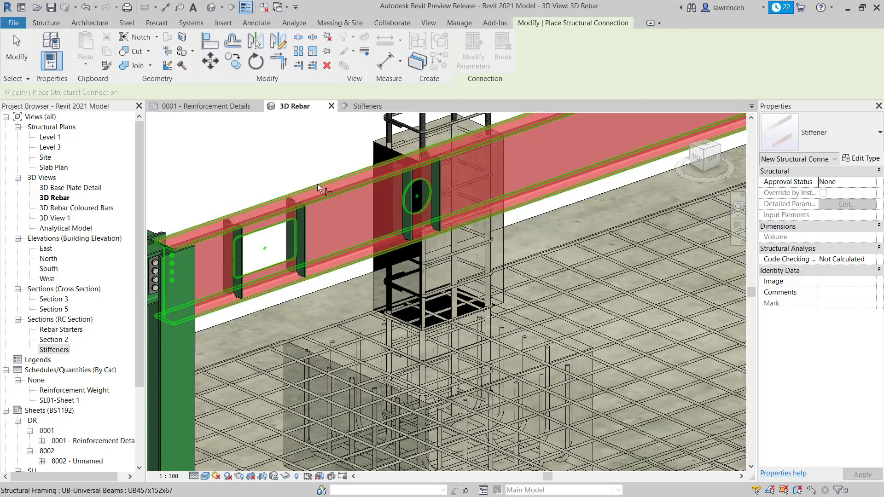
{"action": "right_click", "coordinate": [299, 160]}
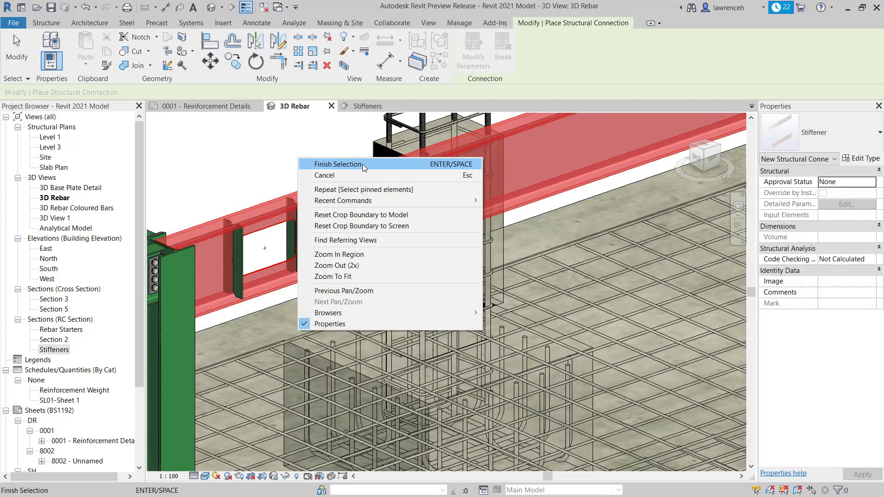
{"action": "left_click", "coordinate": [350, 164]}
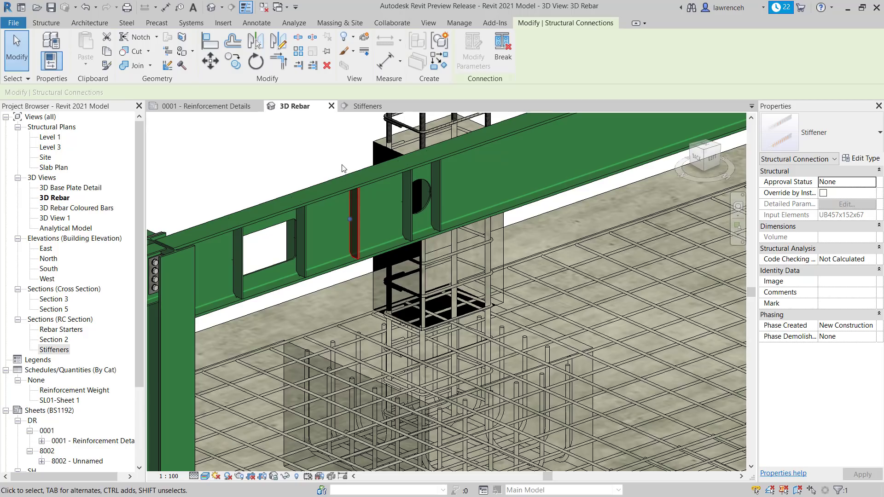
{"action": "left_click", "coordinate": [336, 155]}
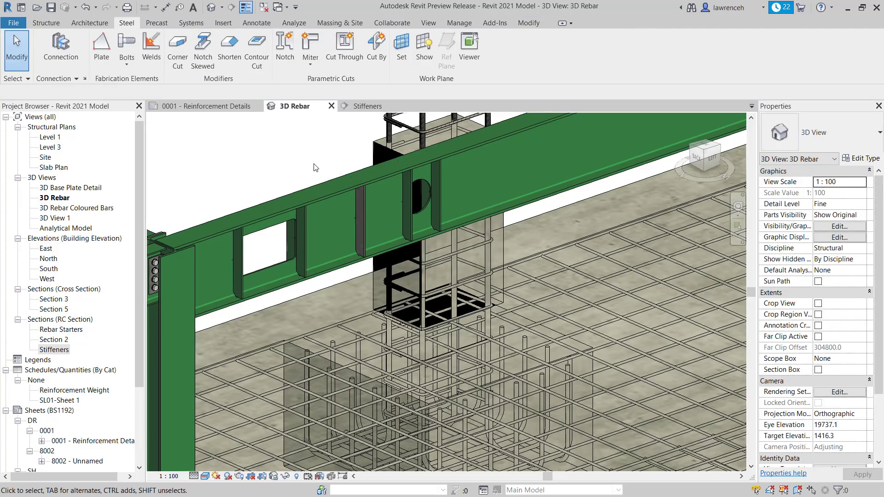
In the Stiffeners section, move the new stiffener horizontally onto the nearest stiffener beside the circular opening, snapping at its lower endpoint
{"action": "left_click", "coordinate": [372, 107]}
{"action": "scroll", "coordinate": [534, 266], "scroll_direction": "up", "scroll_amount": 6}
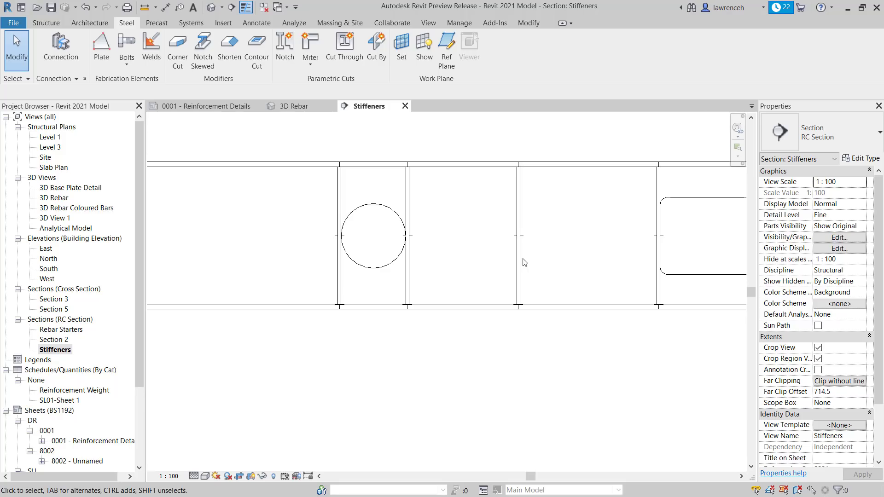
{"action": "left_click", "coordinate": [527, 265]}
{"action": "middle_click_drag", "start_coordinate": [396, 174], "coordinate": [357, 172]}
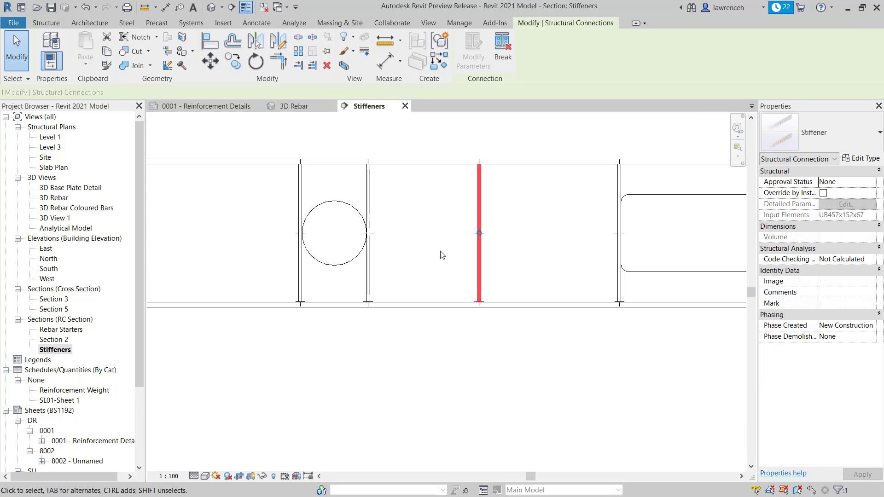
{"action": "left_click", "coordinate": [213, 65]}
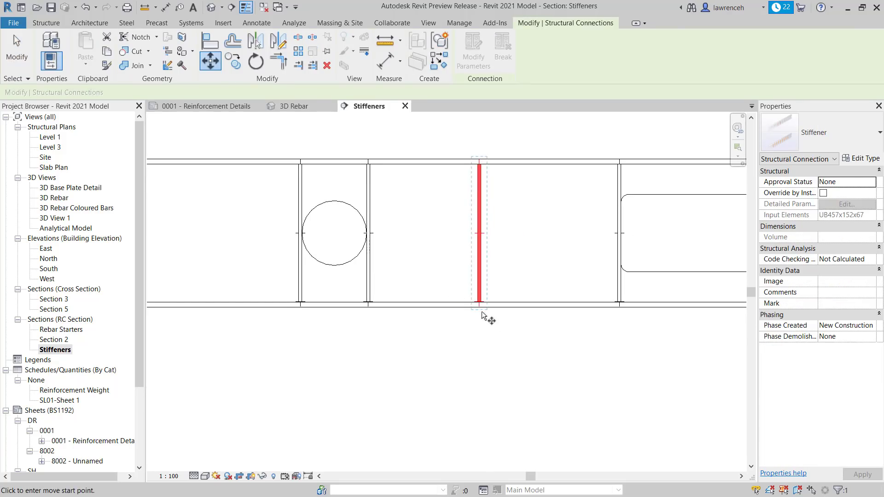
{"action": "scroll", "coordinate": [474, 306], "scroll_direction": "up", "scroll_amount": 4}
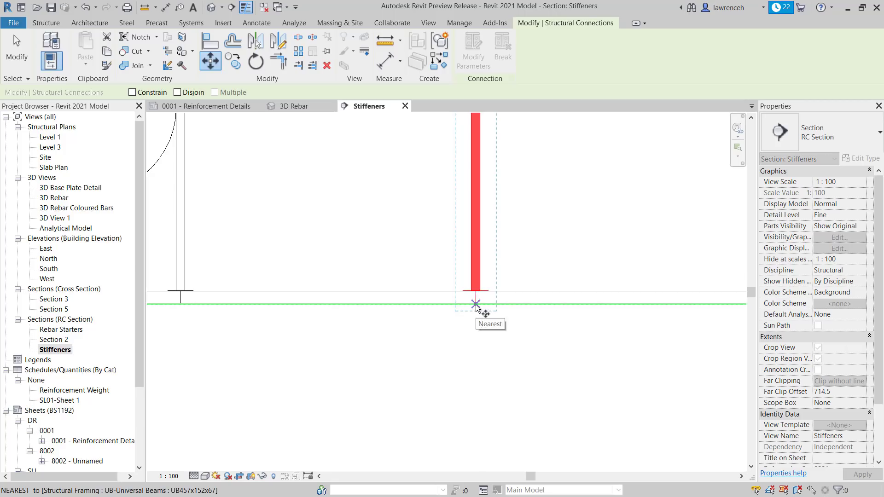
{"action": "left_click", "coordinate": [475, 290]}
{"action": "scroll", "coordinate": [475, 290], "scroll_direction": "down", "scroll_amount": 2}
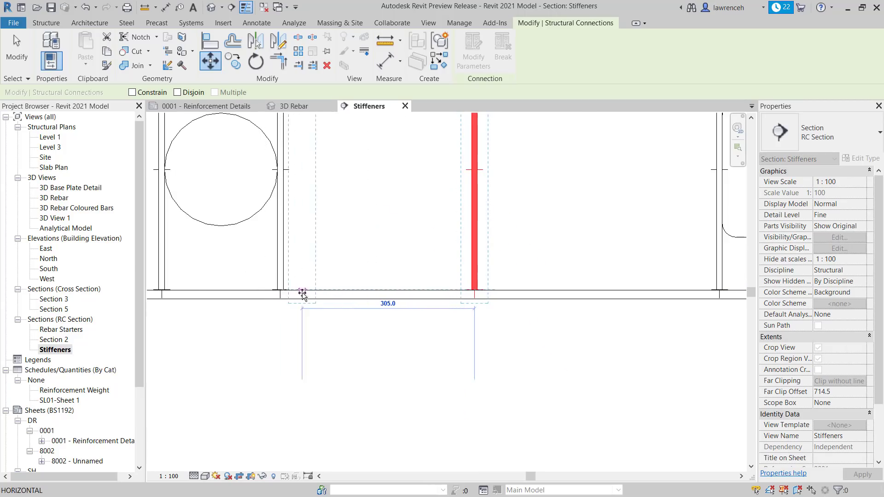
{"action": "scroll", "coordinate": [277, 291], "scroll_direction": "up", "scroll_amount": 2}
{"action": "scroll", "coordinate": [283, 291], "scroll_direction": "down", "scroll_amount": 1}
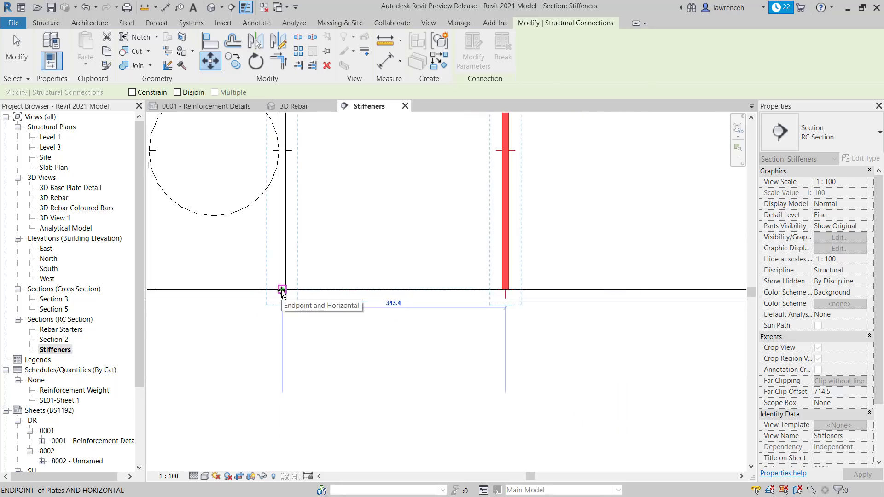
{"action": "left_click", "coordinate": [282, 290]}
{"action": "left_click", "coordinate": [283, 296]}
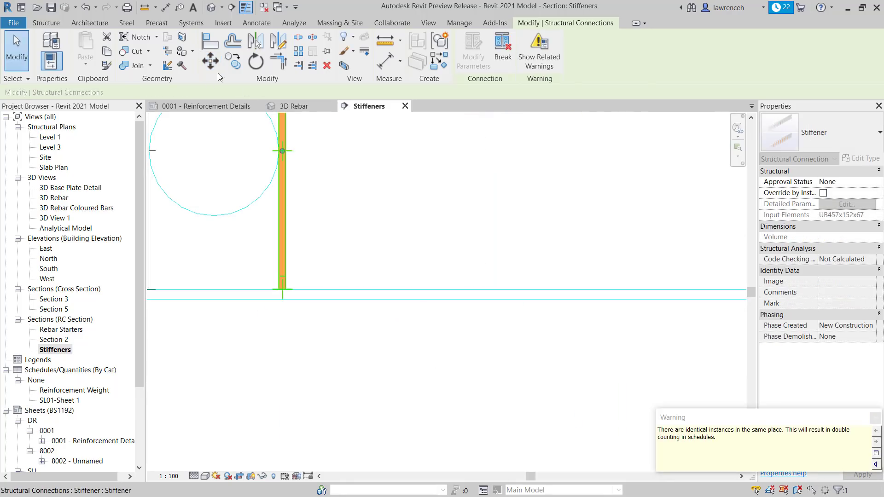
Move the new stiffener 450 mm horizontally from the circular opening's stiffener towards the rectangular opening
{"action": "key", "text": "m"}
{"action": "key", "text": "v"}
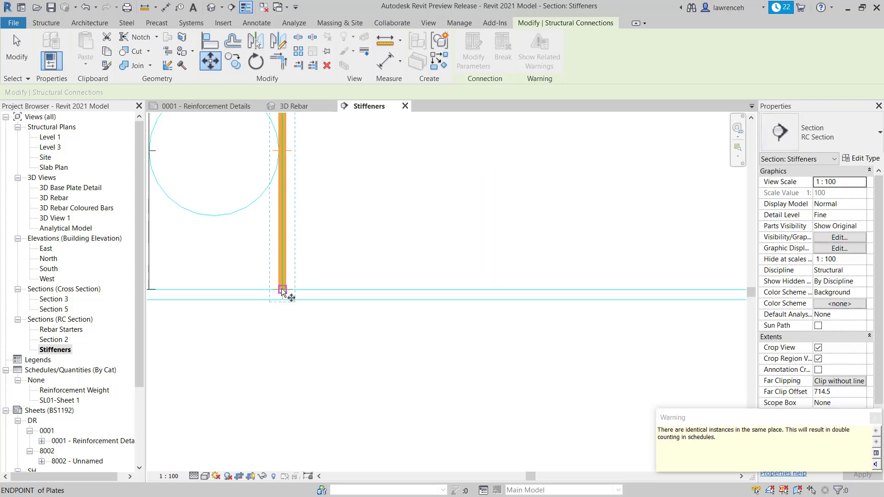
{"action": "left_click", "coordinate": [283, 294]}
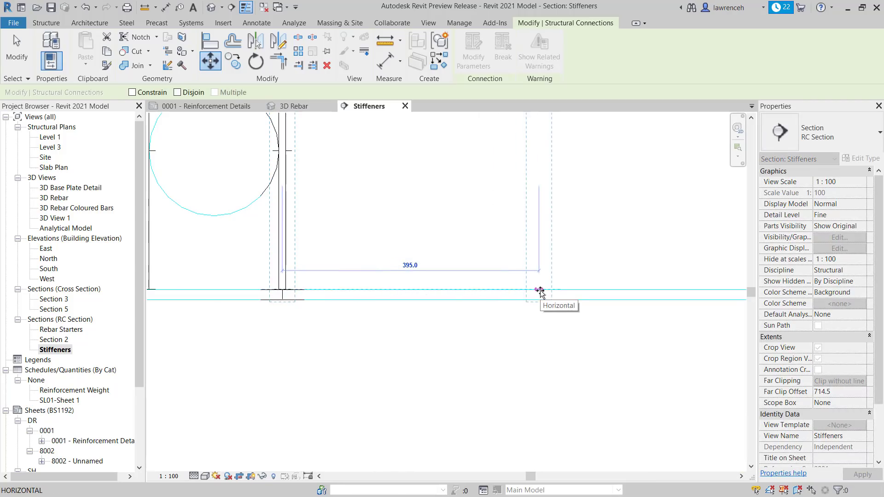
{"action": "type", "text": "450"}
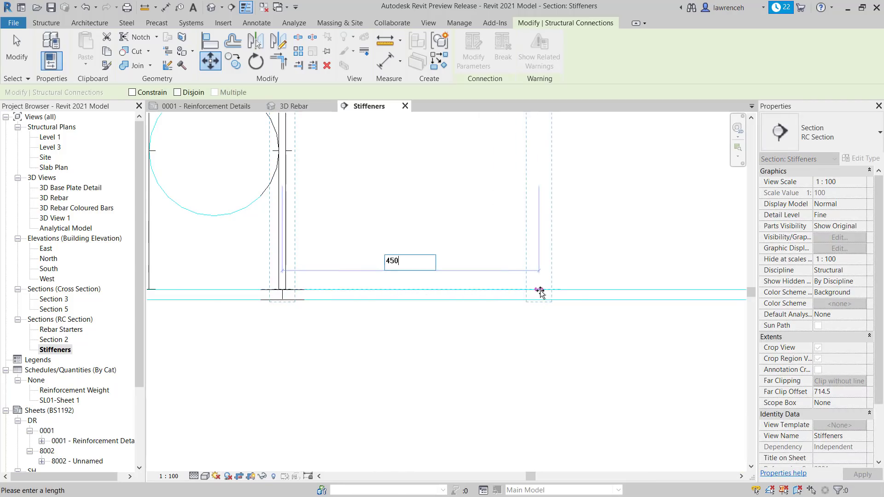
{"action": "key", "text": "Return"}
{"action": "scroll", "coordinate": [502, 378], "scroll_direction": "down", "scroll_amount": 2}
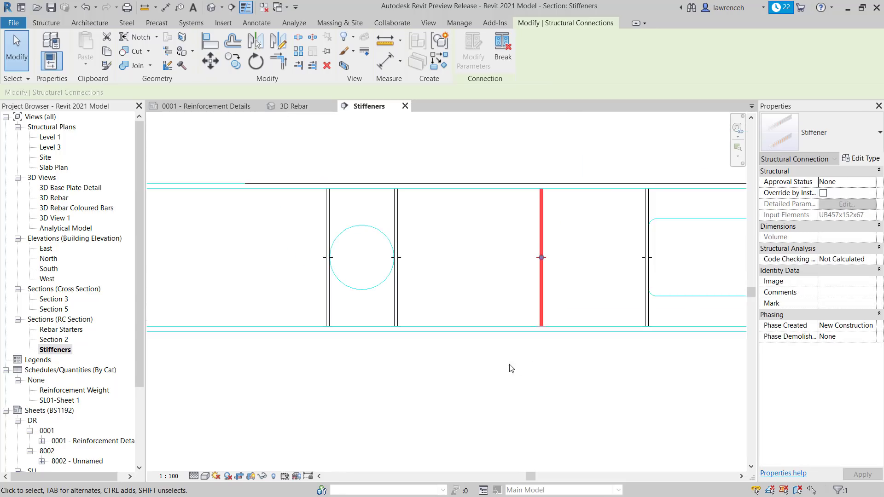
{"action": "left_click", "coordinate": [505, 373]}
Add an aligned dimension above the beam between the circular opening's near stiffener and the newly placed stiffener
{"action": "middle_click_drag", "start_coordinate": [568, 246], "coordinate": [541, 260]}
{"action": "key", "text": "d"}
{"action": "key", "text": "i"}
{"action": "scroll", "coordinate": [377, 206], "scroll_direction": "up", "scroll_amount": 3}
{"action": "left_click", "coordinate": [360, 222]}
{"action": "scroll", "coordinate": [515, 233], "scroll_direction": "down", "scroll_amount": 2}
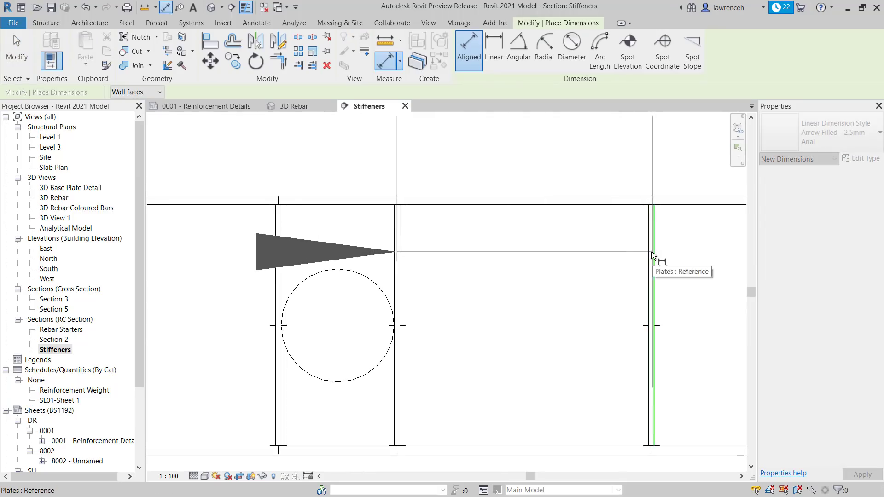
{"action": "scroll", "coordinate": [651, 252], "scroll_direction": "up", "scroll_amount": 1}
{"action": "left_click", "coordinate": [651, 252]}
{"action": "scroll", "coordinate": [620, 263], "scroll_direction": "down", "scroll_amount": 1}
{"action": "scroll", "coordinate": [616, 266], "scroll_direction": "down", "scroll_amount": 2}
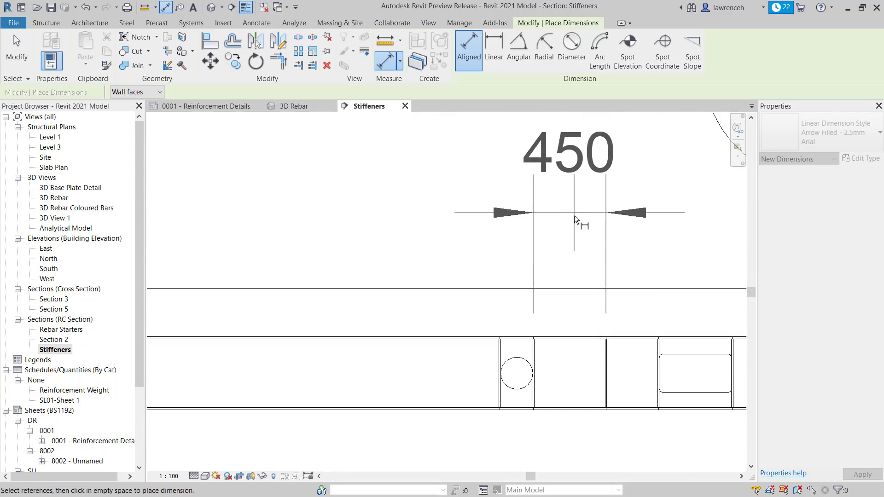
{"action": "left_click", "coordinate": [576, 244]}
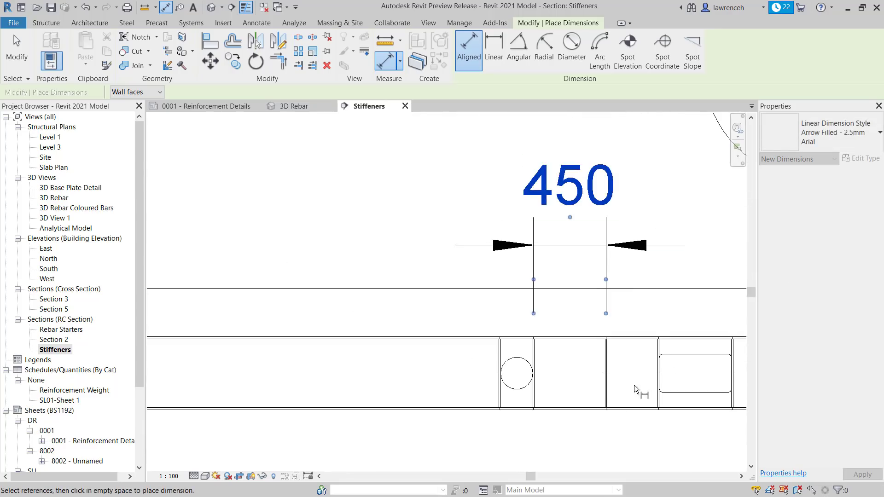
{"action": "middle_click_drag", "start_coordinate": [622, 391], "coordinate": [532, 411]}
{"action": "key", "text": "Escape"}
{"action": "key", "text": "Escape"}
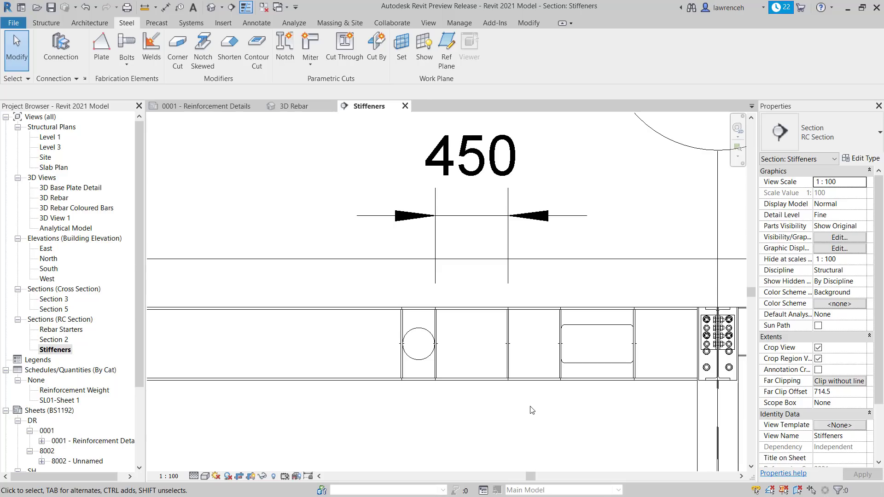
{"action": "scroll", "coordinate": [426, 412], "scroll_direction": "down", "scroll_amount": 1}
{"action": "middle_click_drag", "start_coordinate": [389, 405], "coordinate": [508, 396]}
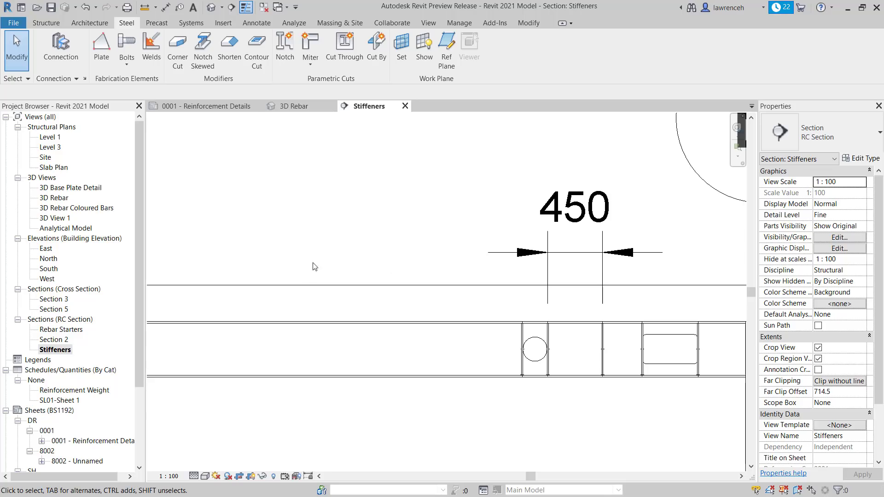
In the 3D Rebar view, start a Stiffener connection and duplicate its type as "4 x stiffener"
{"action": "left_click", "coordinate": [312, 108]}
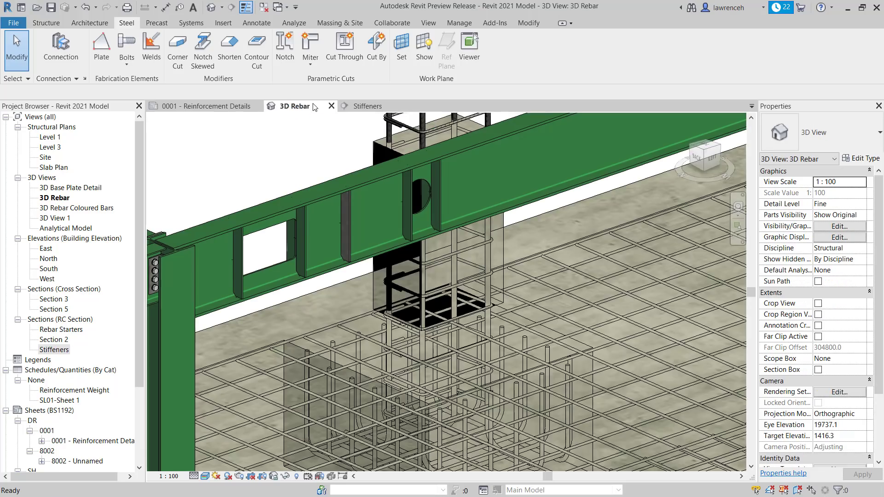
{"action": "middle_click_drag", "start_coordinate": [520, 245], "coordinate": [461, 300]}
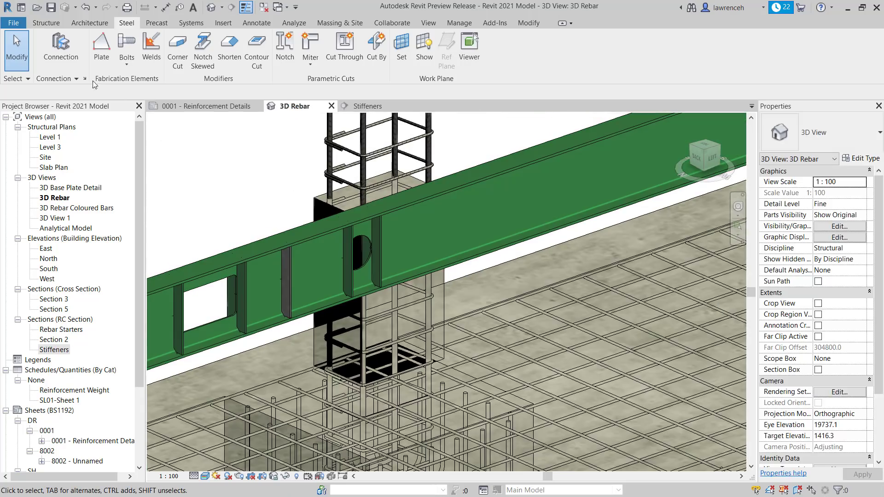
{"action": "left_click", "coordinate": [61, 55]}
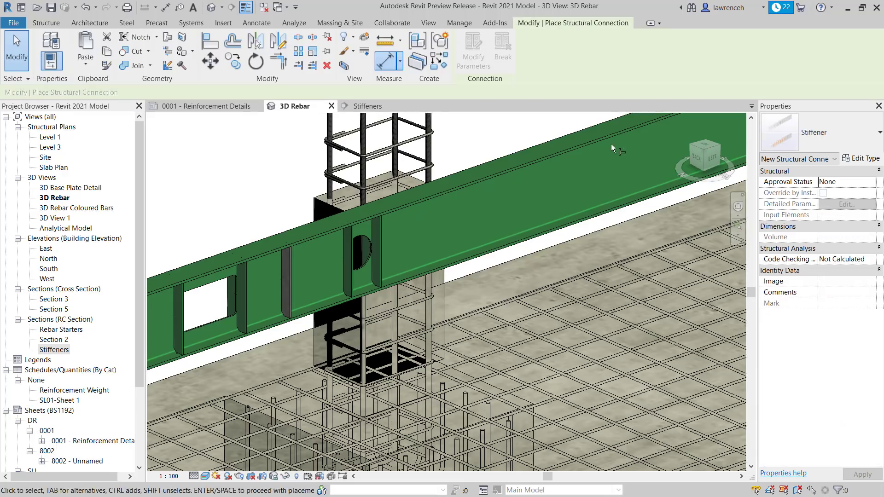
{"action": "left_click", "coordinate": [870, 161]}
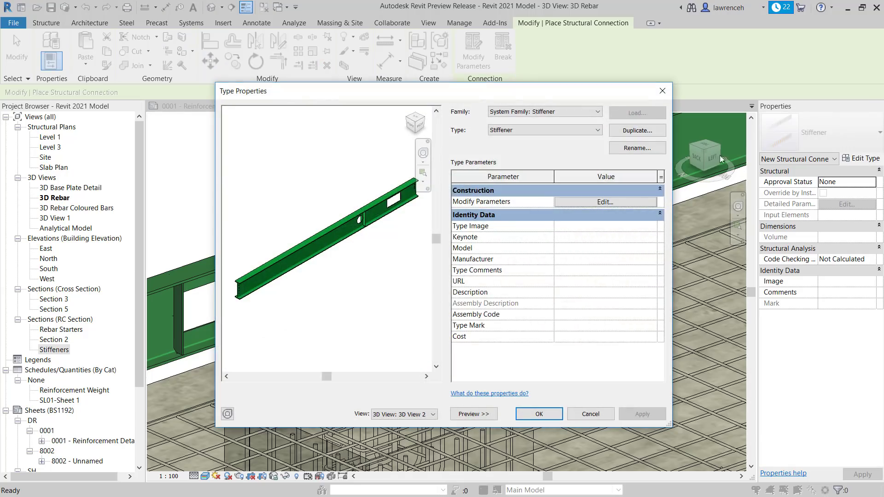
{"action": "left_click", "coordinate": [636, 130]}
{"action": "left_click", "coordinate": [522, 214]}
{"action": "left_click_drag", "start_coordinate": [522, 214], "coordinate": [466, 214]}
{"action": "type", "text": "4 x stiffener"}
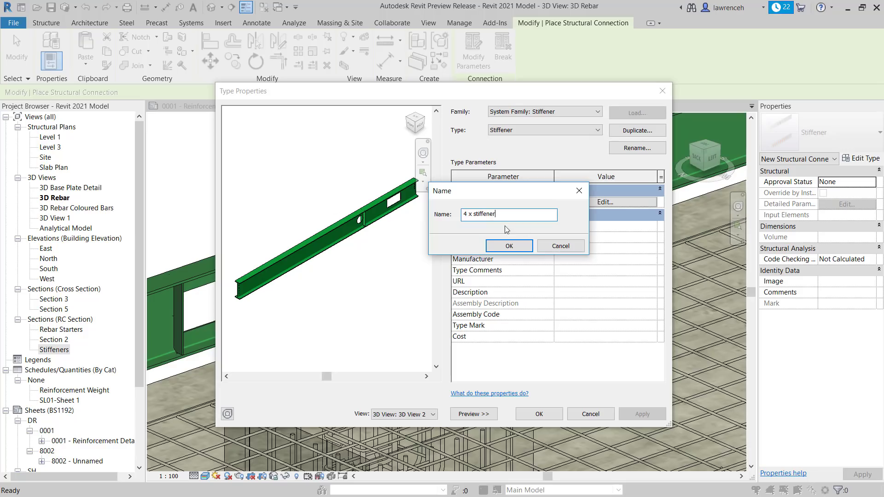
{"action": "left_click", "coordinate": [510, 246]}
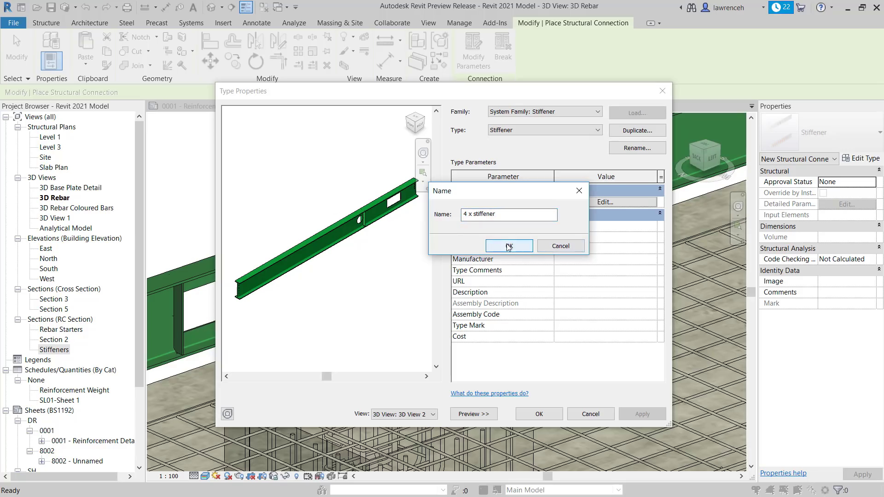
Set the 4 x stiffener type's pattern to 4 stiffeners at 500 mm centres and accept the type changes
{"action": "left_click", "coordinate": [607, 204]}
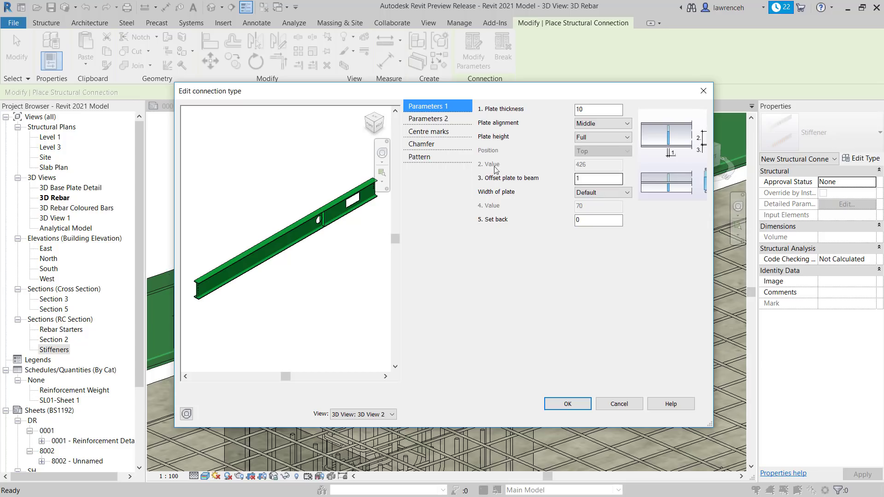
{"action": "left_click", "coordinate": [428, 159]}
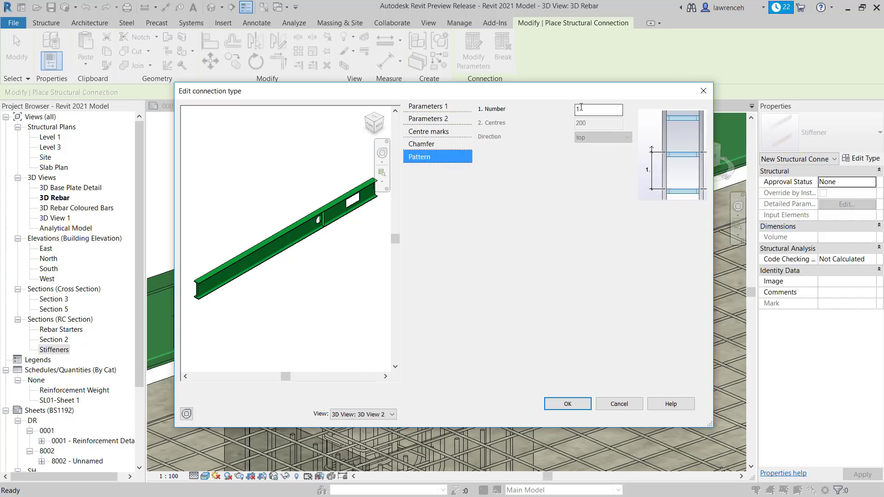
{"action": "left_click_drag", "start_coordinate": [581, 107], "coordinate": [538, 105]}
{"action": "type", "text": "4"}
{"action": "double_click", "coordinate": [593, 123]}
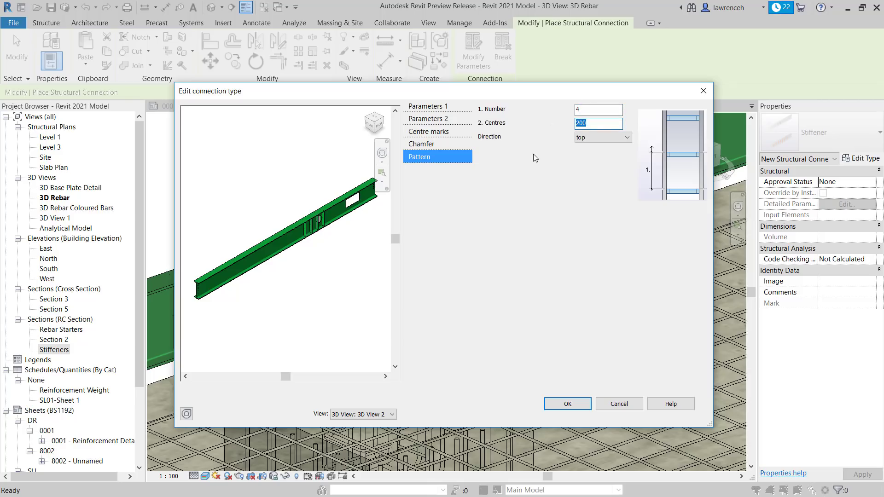
{"action": "type", "text": "1000"}
{"action": "double_click", "coordinate": [594, 123]}
{"action": "type", "text": "5"}
{"action": "left_click", "coordinate": [577, 406]}
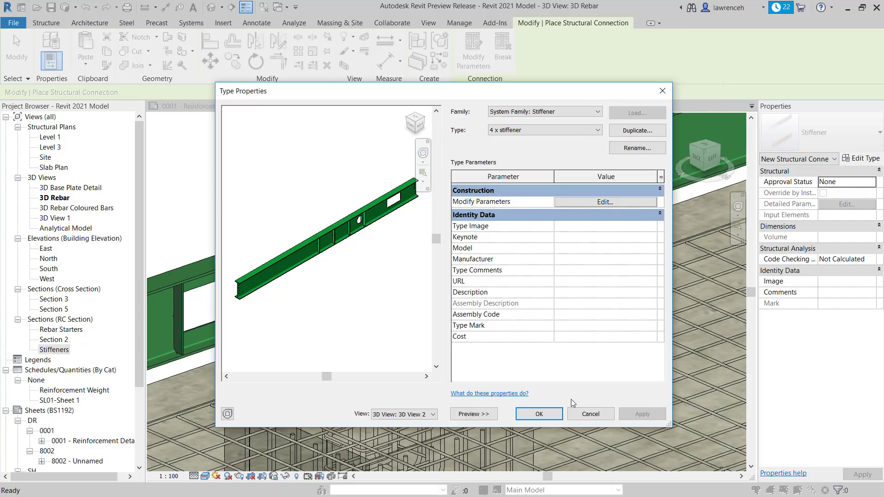
{"action": "left_click", "coordinate": [540, 414]}
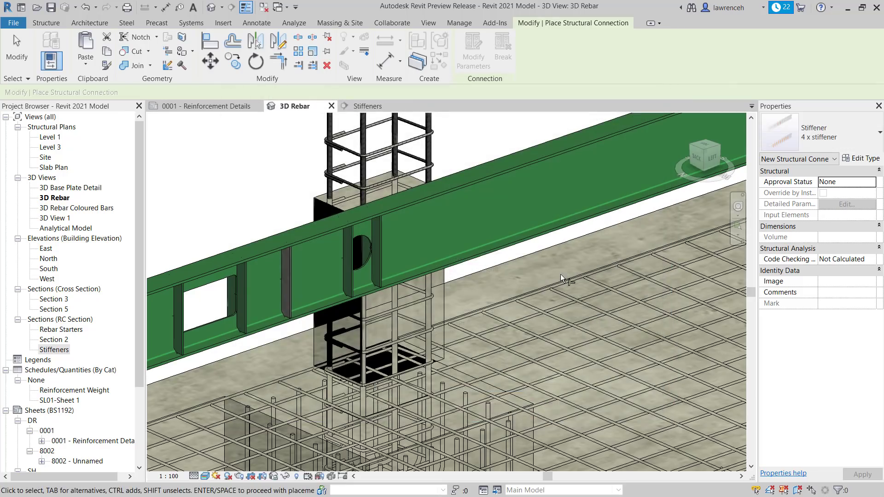
Place the 4 x stiffener connection on the UB457x152x67 beam with web openings, starting just beyond the circular opening on its solid-web side
{"action": "scroll", "coordinate": [558, 285], "scroll_direction": "down", "scroll_amount": 3}
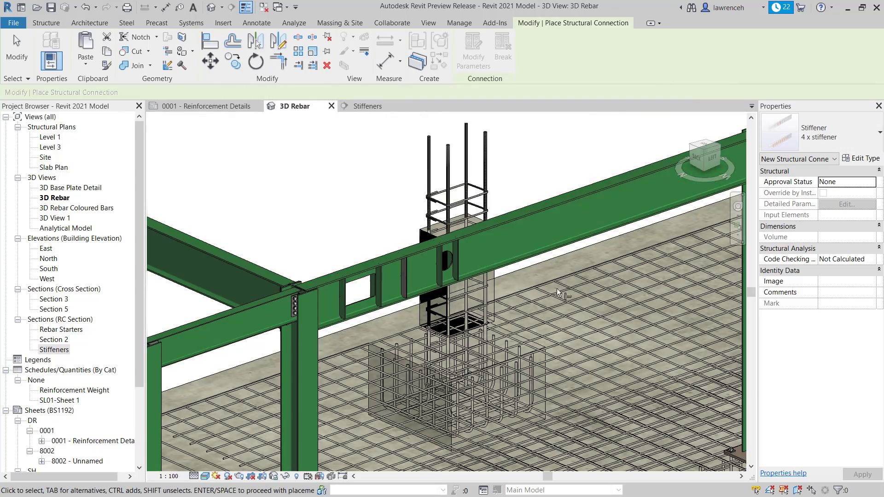
{"action": "left_click", "coordinate": [526, 211]}
{"action": "right_click", "coordinate": [532, 155]}
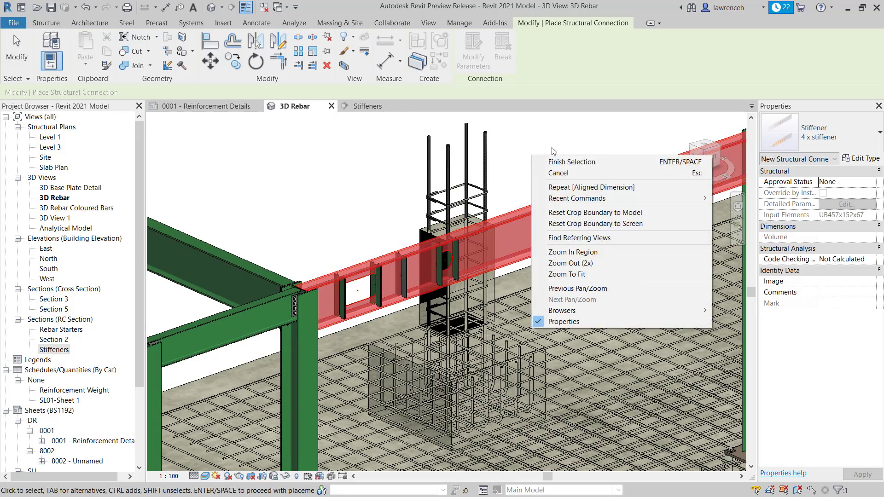
{"action": "left_click", "coordinate": [567, 166]}
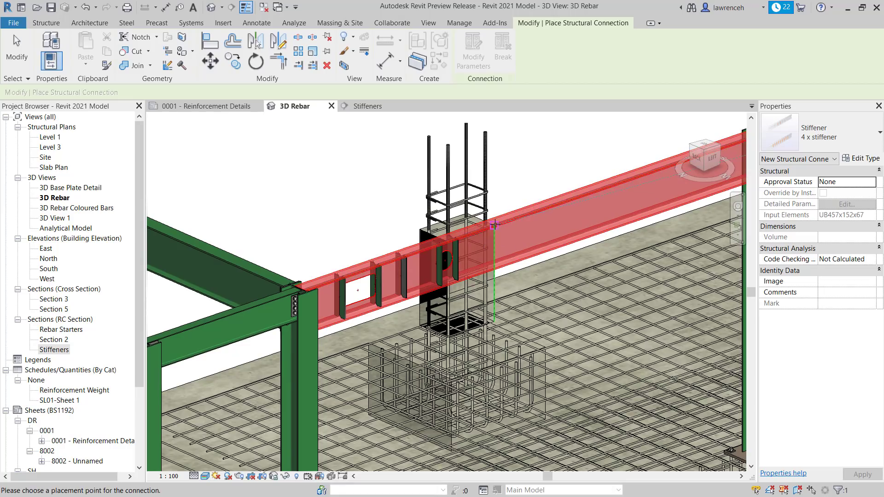
{"action": "left_click", "coordinate": [496, 224]}
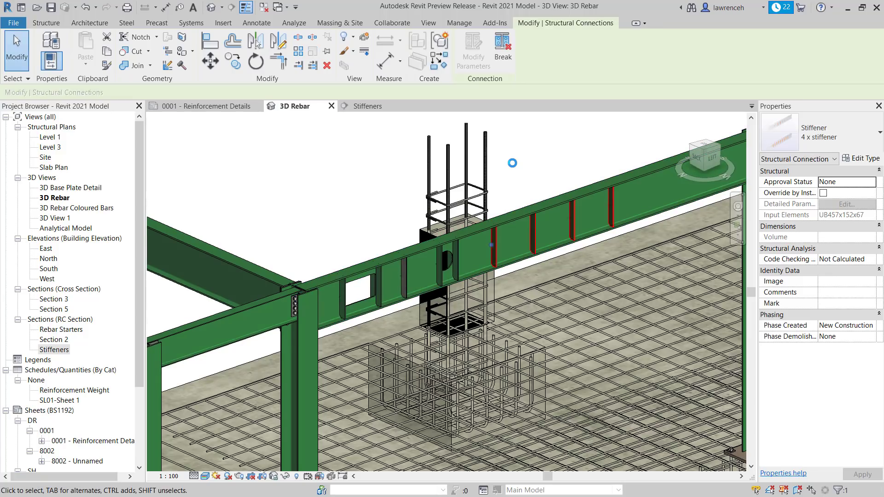
{"action": "left_click", "coordinate": [601, 160]}
{"action": "scroll", "coordinate": [568, 180], "scroll_direction": "down", "scroll_amount": 1}
{"action": "middle_click_drag", "start_coordinate": [568, 179], "coordinate": [490, 173]}
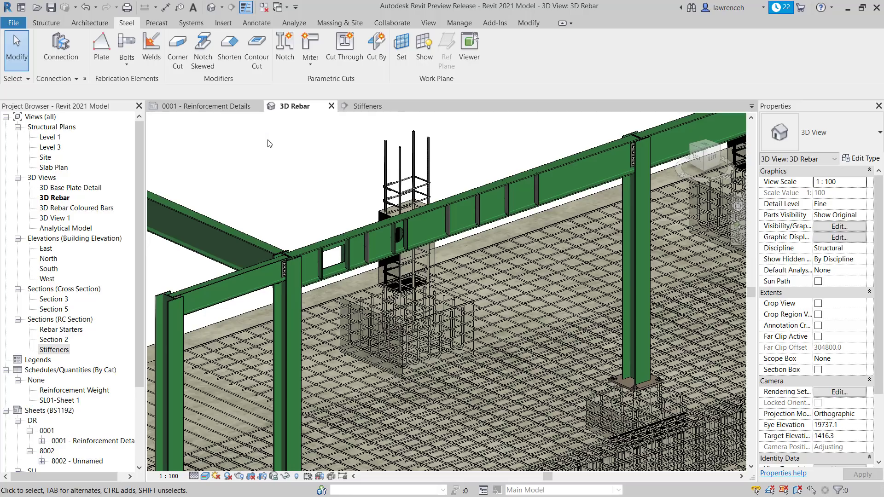
On sheet 0001 - Reinforcement Details, examine the section marks in the Slab Plan, including the 2/8002 mark near grid A
{"action": "left_click", "coordinate": [232, 107]}
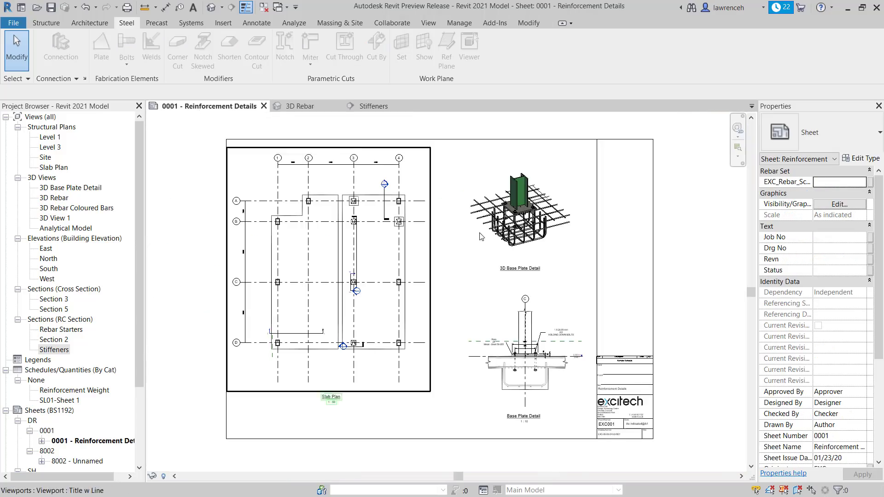
{"action": "scroll", "coordinate": [352, 314], "scroll_direction": "up", "scroll_amount": 1}
{"action": "scroll", "coordinate": [359, 400], "scroll_direction": "up", "scroll_amount": 2}
{"action": "scroll", "coordinate": [379, 362], "scroll_direction": "down", "scroll_amount": 3}
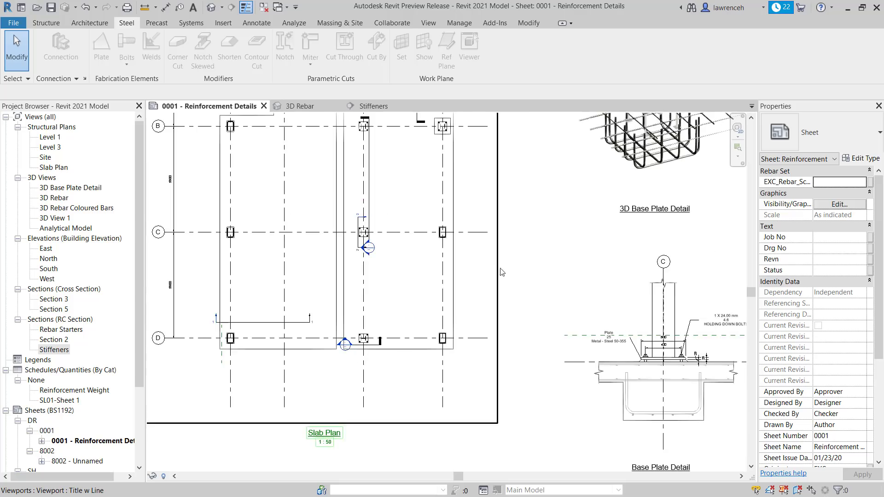
{"action": "middle_click_drag", "start_coordinate": [454, 294], "coordinate": [479, 310]}
{"action": "scroll", "coordinate": [305, 369], "scroll_direction": "up", "scroll_amount": 1}
{"action": "scroll", "coordinate": [304, 366], "scroll_direction": "up", "scroll_amount": 2}
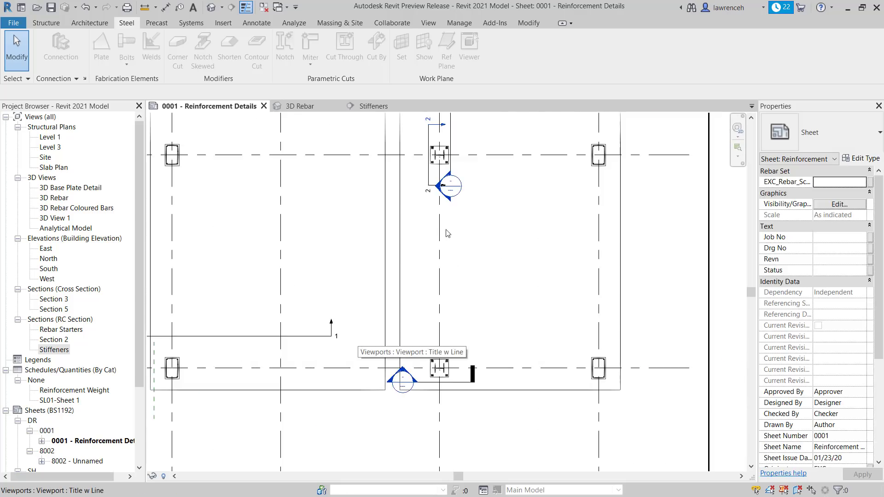
{"action": "middle_click_drag", "start_coordinate": [449, 228], "coordinate": [444, 260]}
{"action": "scroll", "coordinate": [426, 160], "scroll_direction": "up", "scroll_amount": 1}
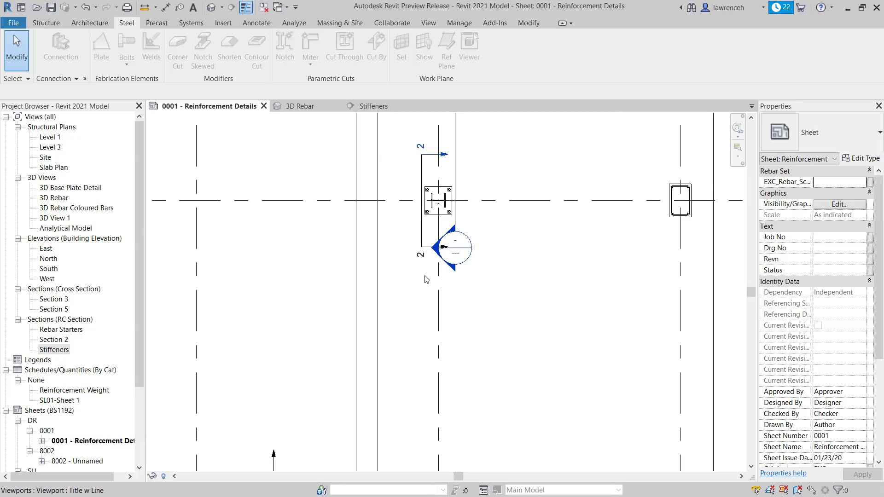
{"action": "scroll", "coordinate": [426, 286], "scroll_direction": "down", "scroll_amount": 2}
{"action": "middle_click_drag", "start_coordinate": [514, 274], "coordinate": [492, 362]}
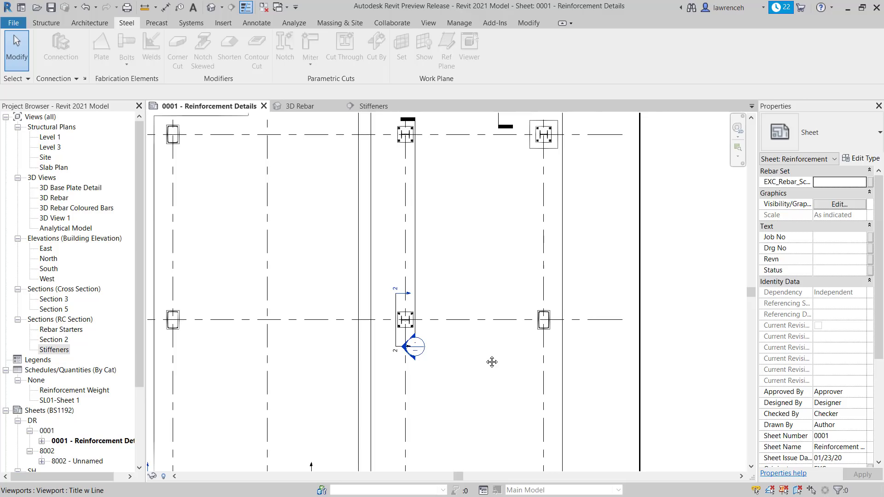
{"action": "middle_click_drag", "start_coordinate": [491, 256], "coordinate": [472, 410]}
{"action": "scroll", "coordinate": [555, 204], "scroll_direction": "up", "scroll_amount": 1}
{"action": "scroll", "coordinate": [493, 162], "scroll_direction": "up", "scroll_amount": 2}
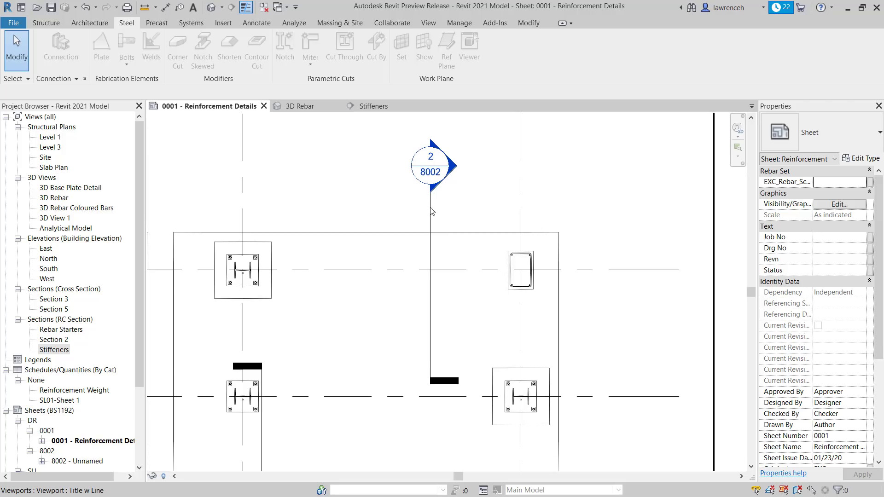
Activate the Slab Plan viewport and check the type properties of the Rebar Starters section mark
{"action": "double_click", "coordinate": [453, 208]}
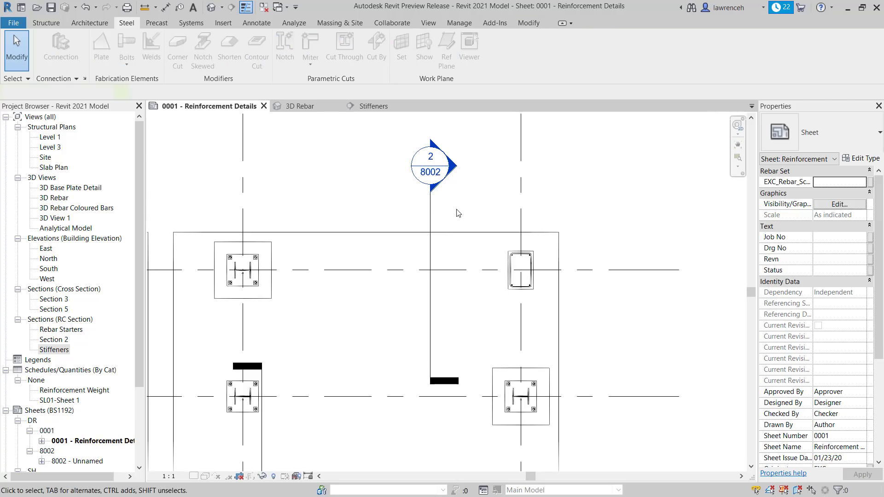
{"action": "left_click", "coordinate": [431, 215]}
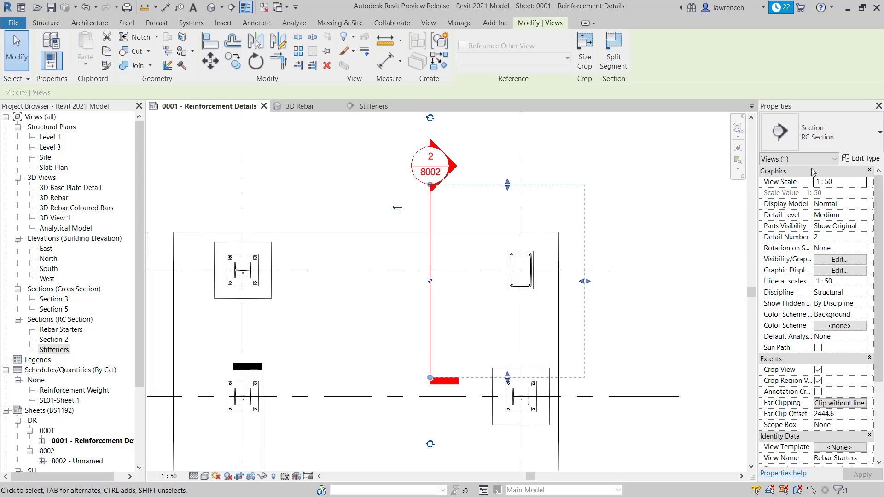
{"action": "left_click", "coordinate": [860, 158]}
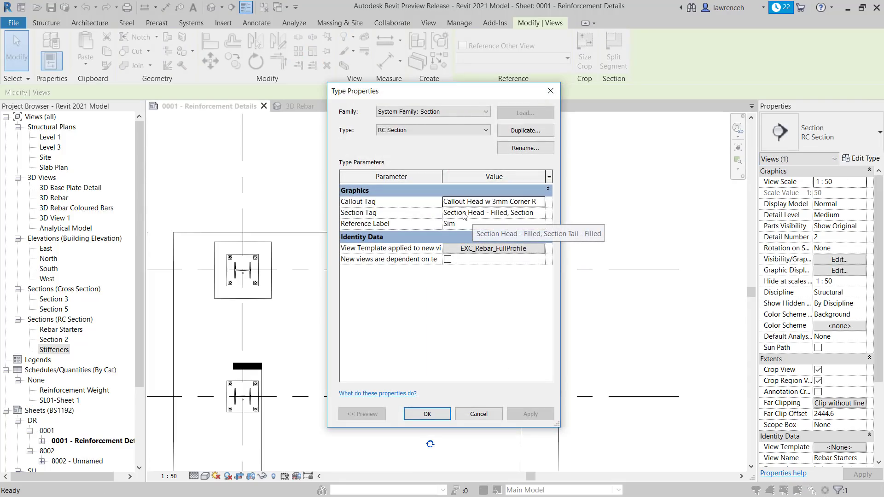
{"action": "left_click", "coordinate": [484, 415]}
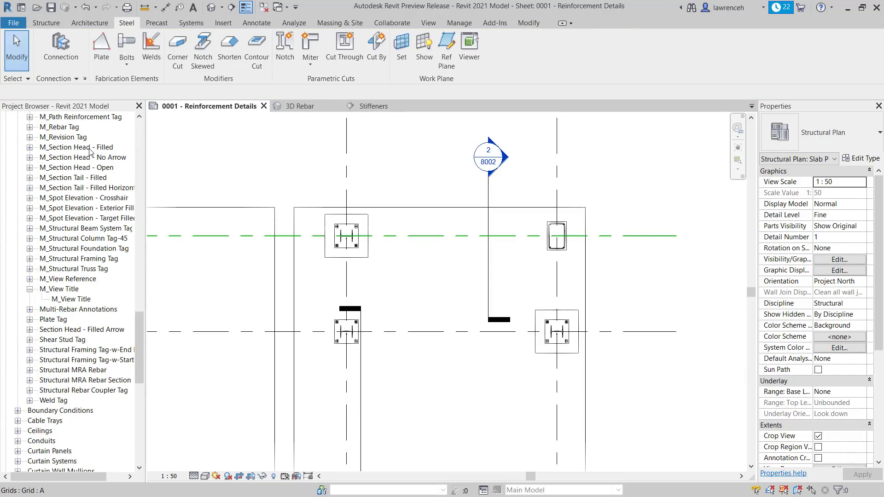
Enable Rotate text with component in the M_Section Head - Filled family and load it into the project without saving, overwriting the existing version
{"action": "right_click", "coordinate": [91, 149]}
{"action": "left_click", "coordinate": [118, 191]}
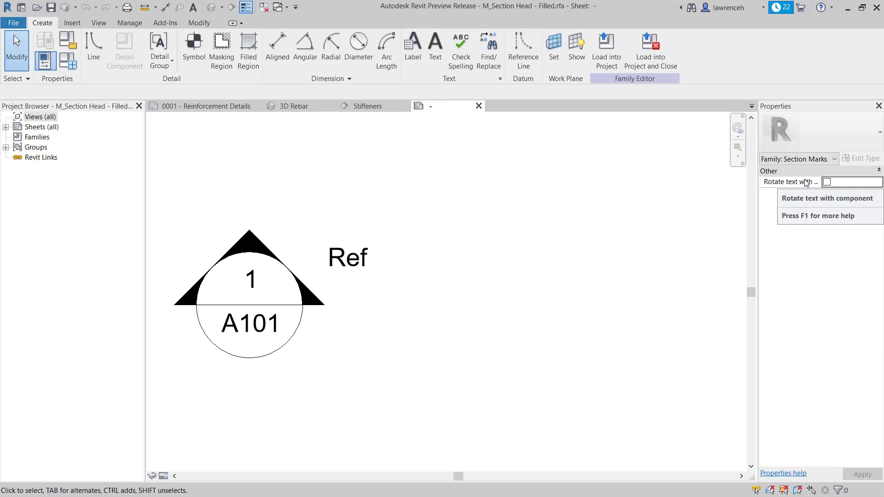
{"action": "left_click", "coordinate": [827, 182]}
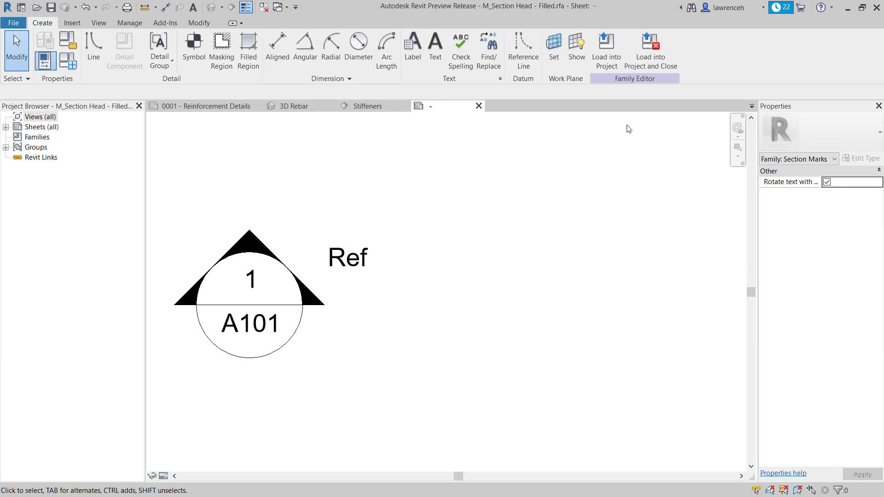
{"action": "left_click", "coordinate": [650, 48]}
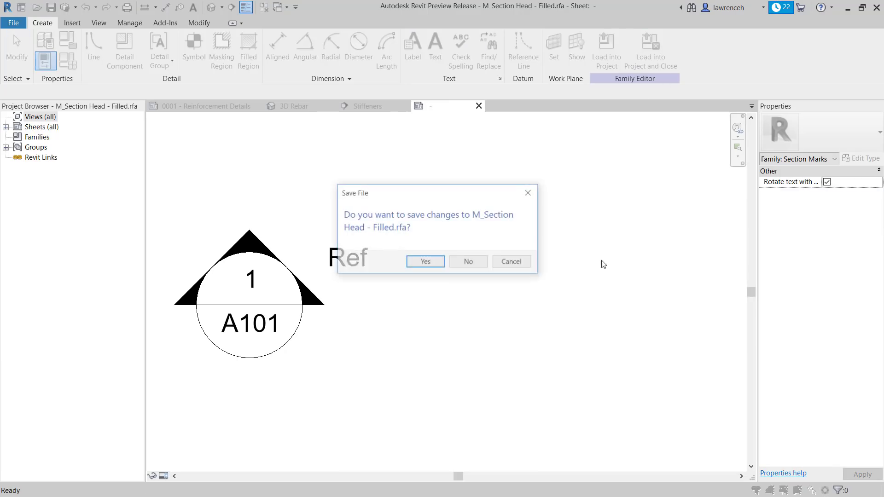
{"action": "left_click", "coordinate": [469, 263]}
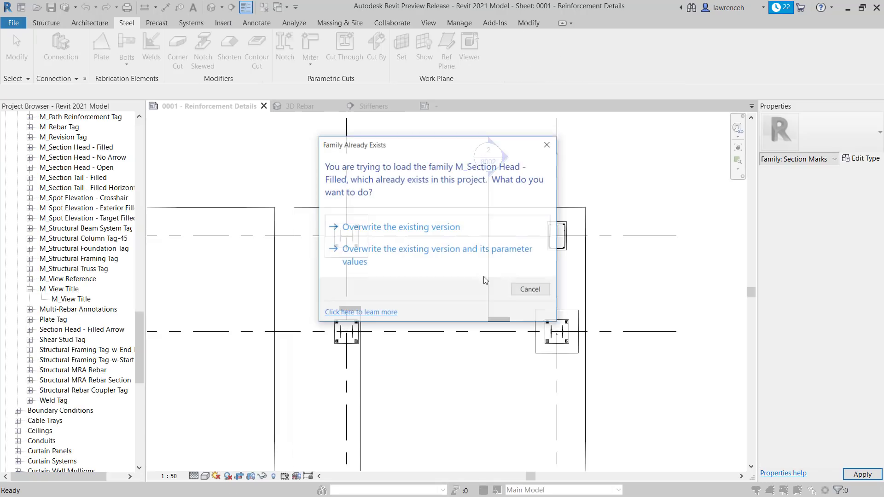
{"action": "left_click", "coordinate": [428, 227]}
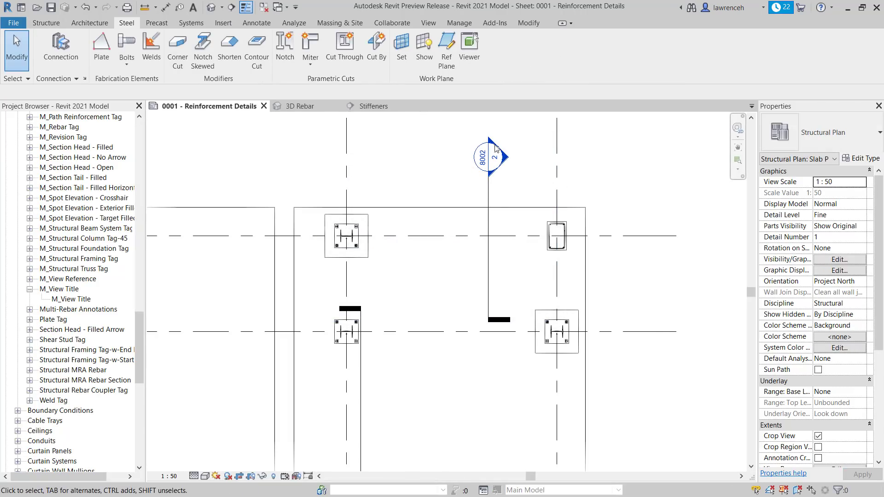
Draw a callout around the column base at grids A and 3, and move its head beyond the callout's upper-right corner
{"action": "middle_click_drag", "start_coordinate": [458, 222], "coordinate": [477, 262]}
{"action": "scroll", "coordinate": [478, 263], "scroll_direction": "down", "scroll_amount": 1}
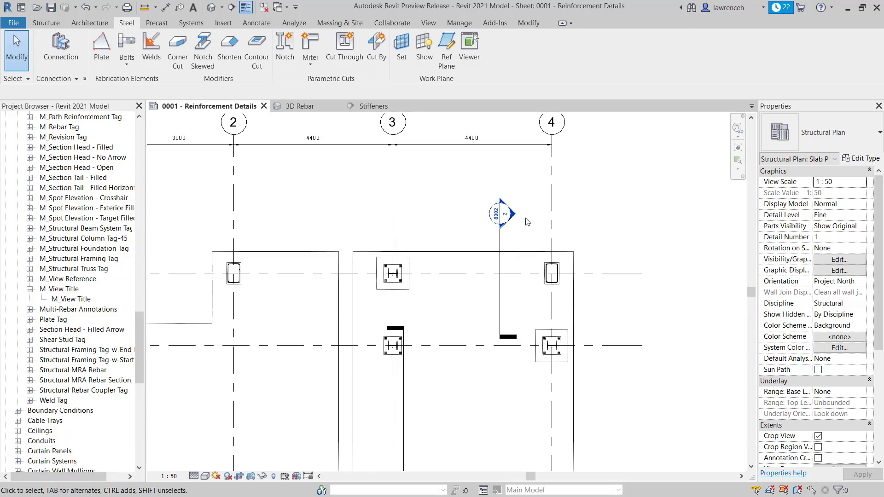
{"action": "left_click", "coordinate": [430, 23]}
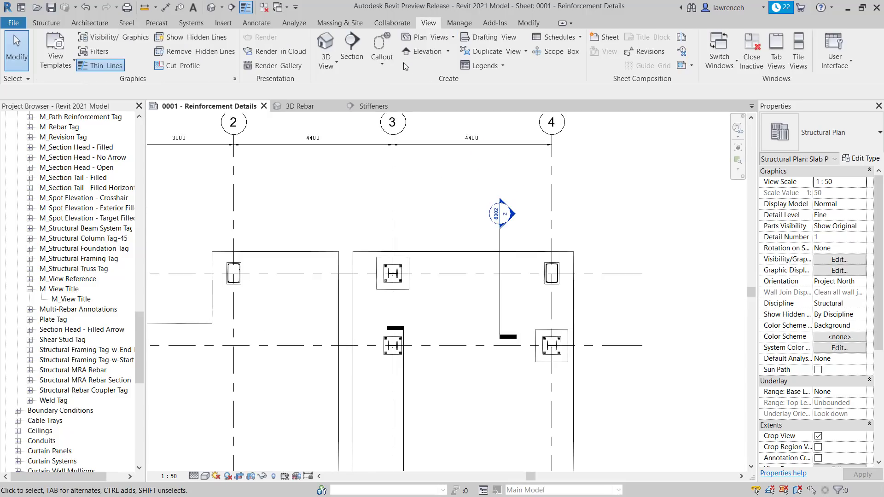
{"action": "left_click", "coordinate": [380, 42]}
{"action": "left_click", "coordinate": [350, 225]}
{"action": "left_click", "coordinate": [437, 315]}
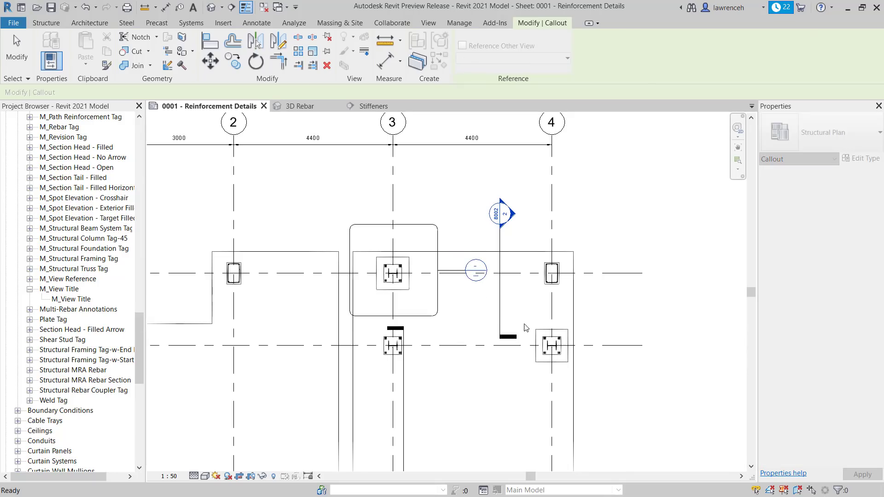
{"action": "left_click", "coordinate": [438, 238]}
{"action": "left_click_drag", "start_coordinate": [465, 270], "coordinate": [467, 228]}
{"action": "left_click", "coordinate": [435, 203]}
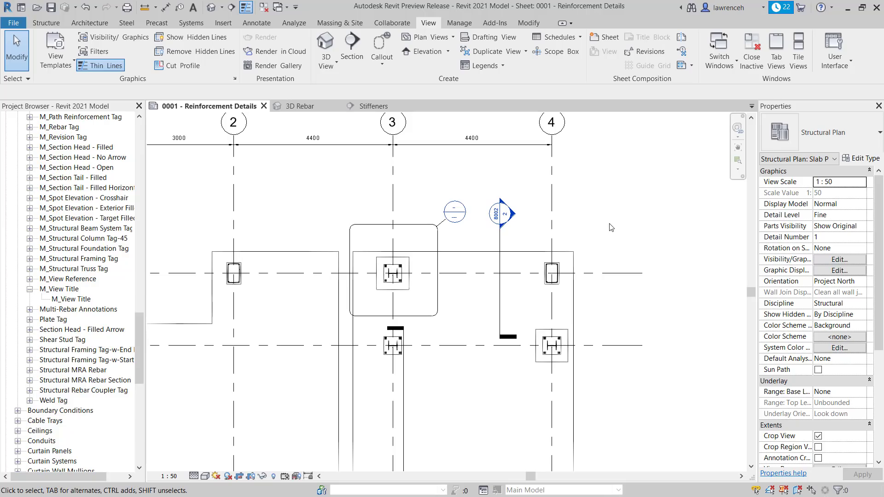
Return from the Slab Plan view to the full Reinforcement Details sheet
{"action": "scroll", "coordinate": [610, 261], "scroll_direction": "down", "scroll_amount": 2}
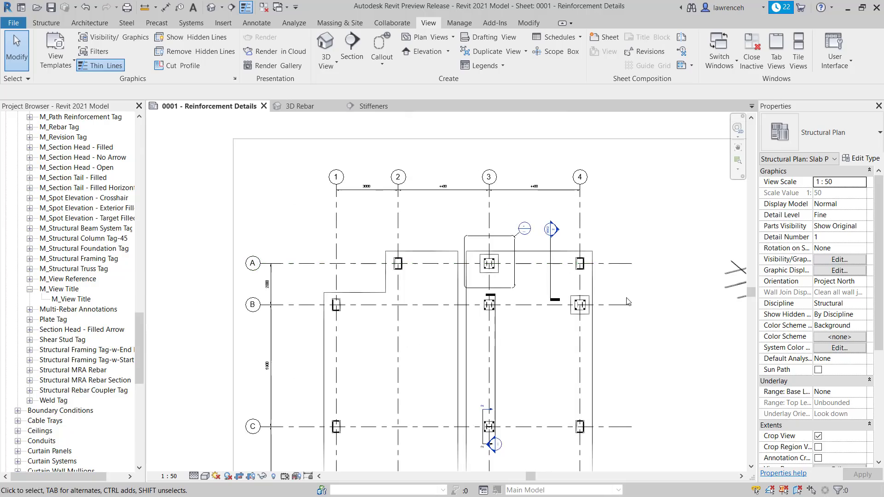
{"action": "scroll", "coordinate": [594, 322], "scroll_direction": "down", "scroll_amount": 2}
{"action": "scroll", "coordinate": [585, 348], "scroll_direction": "down", "scroll_amount": 1}
{"action": "middle_click_drag", "start_coordinate": [558, 340], "coordinate": [443, 291]}
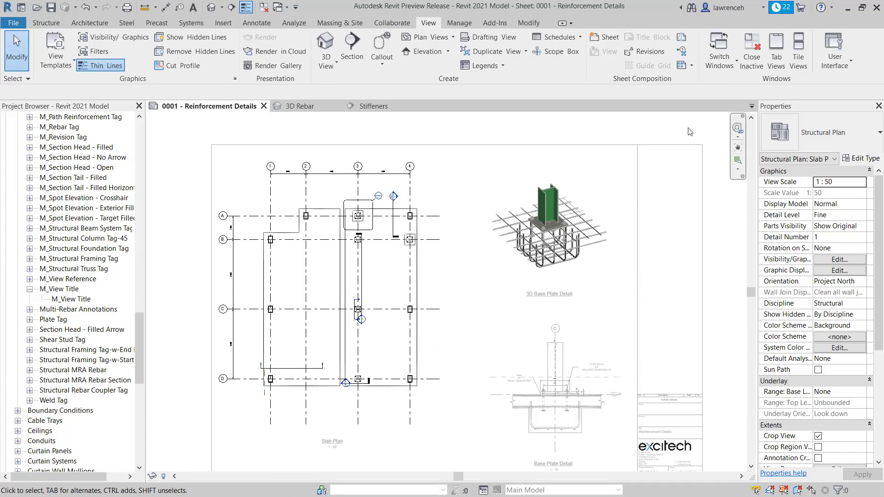
{"action": "middle_click_drag", "start_coordinate": [689, 363], "coordinate": [672, 328]}
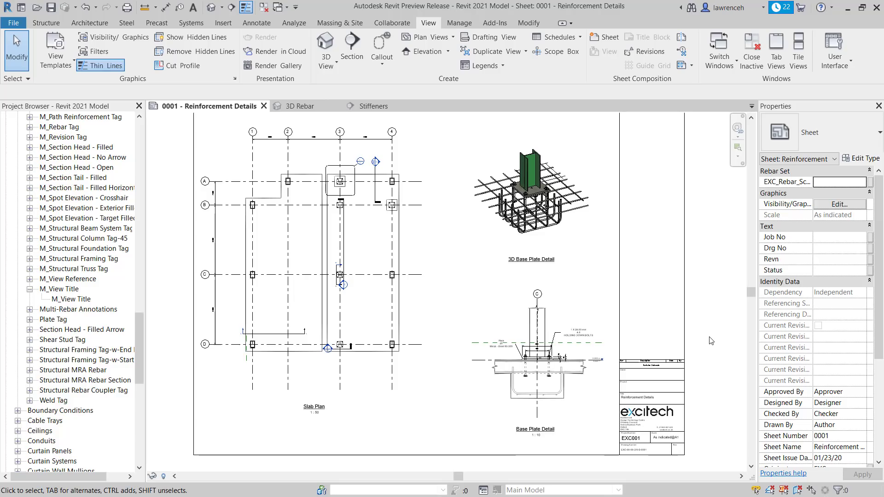